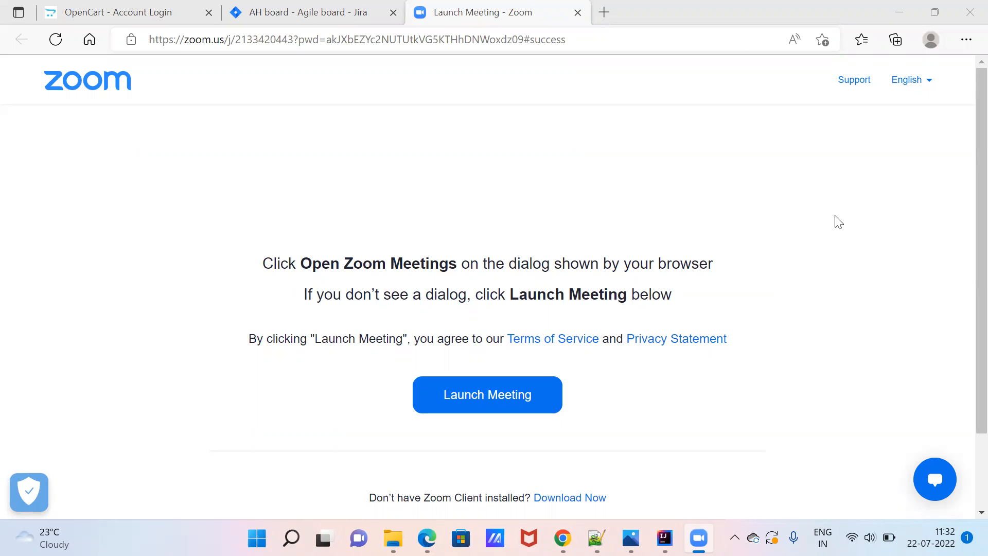
# Switch to the OpenCart Account Login tab and reload the login page.
pyautogui.click(512, 180)
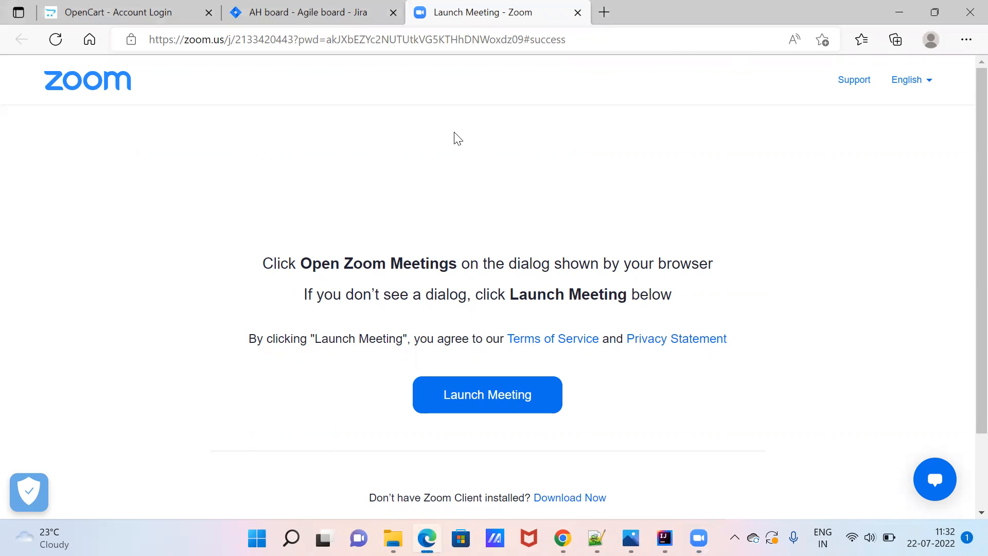
pyautogui.click(152, 11)
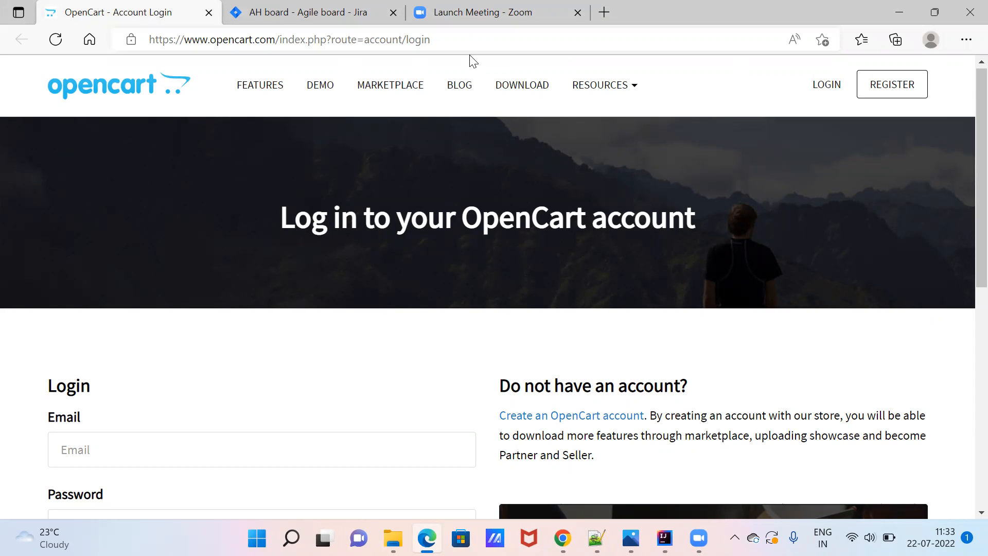
pyautogui.click(449, 47)
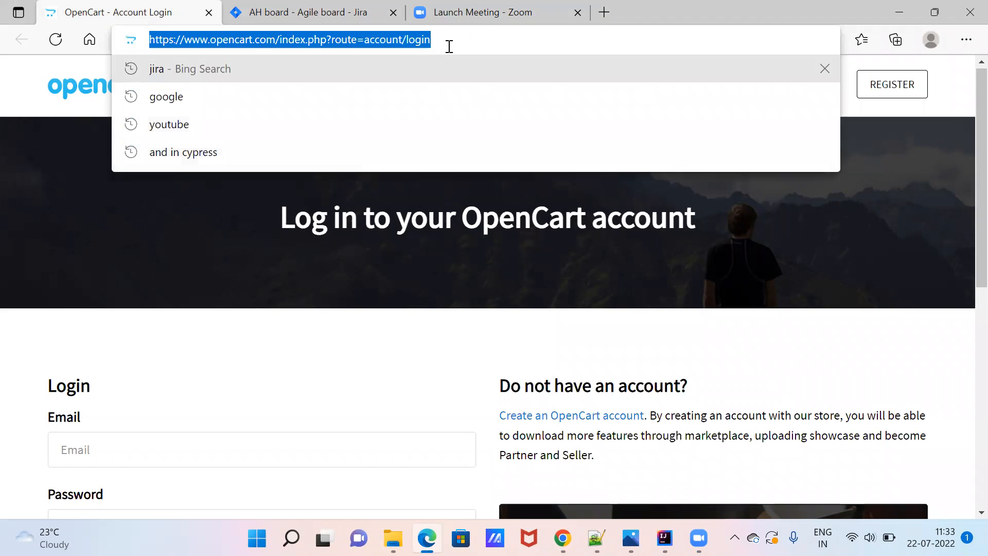
pyautogui.click(450, 47)
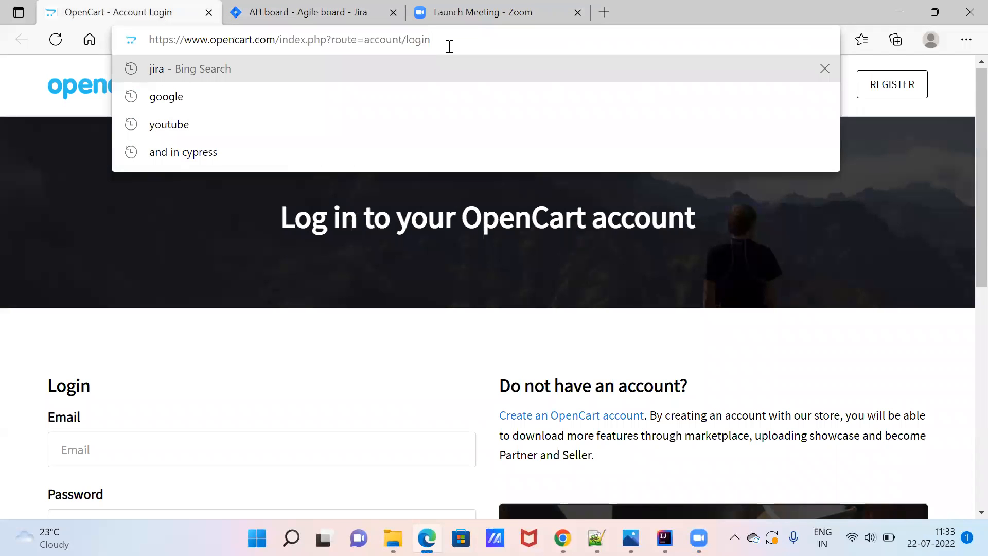
pyautogui.press('Return')
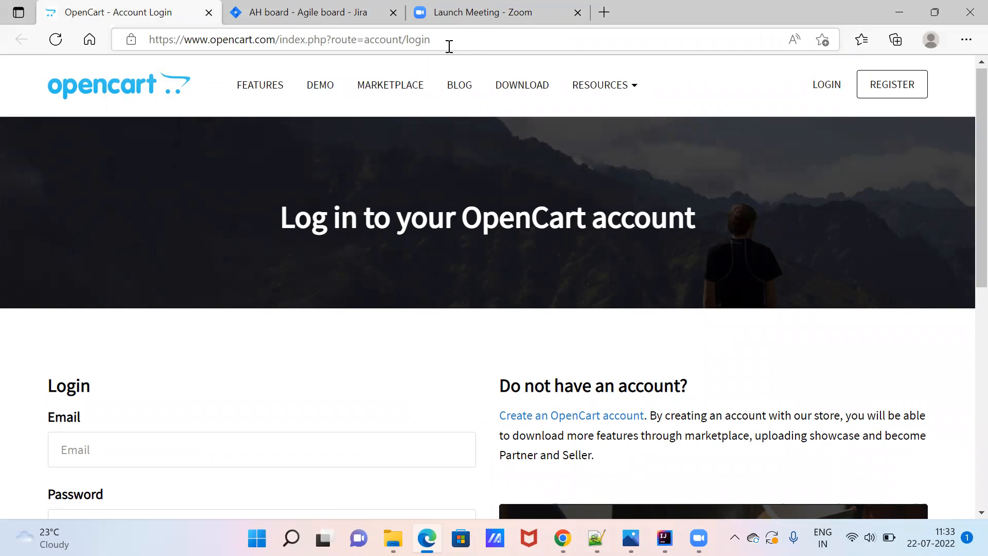
pyautogui.click(837, 90)
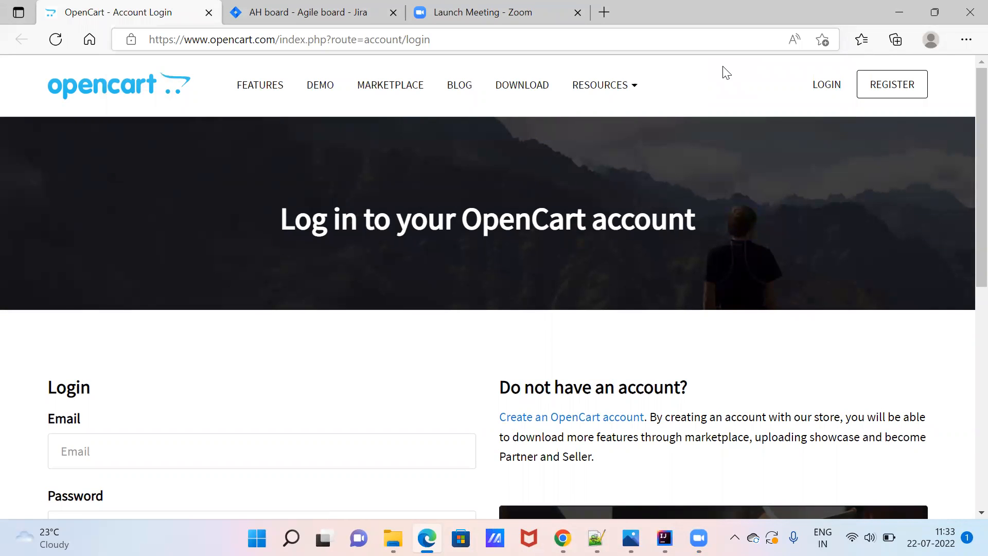
pyautogui.click(672, 39)
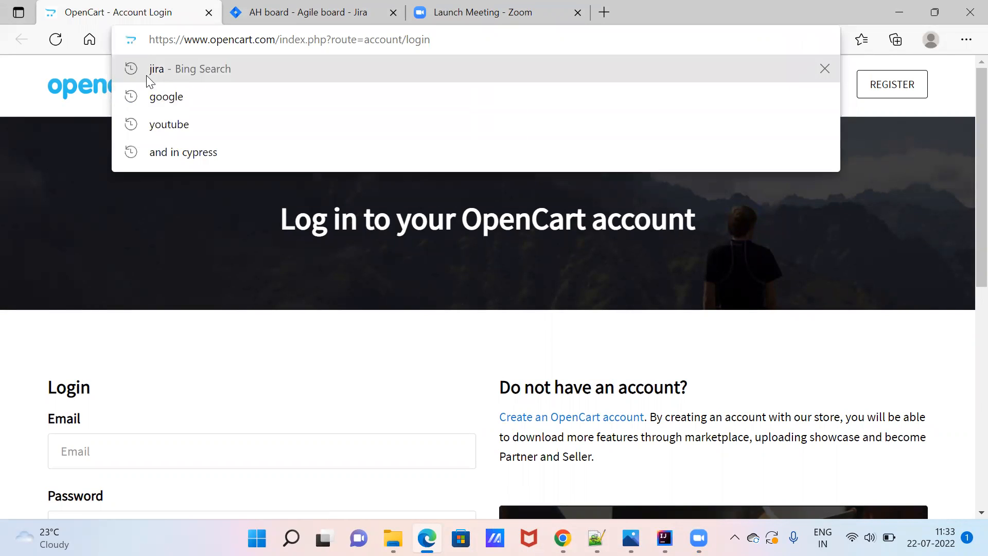
pyautogui.click(36, 85)
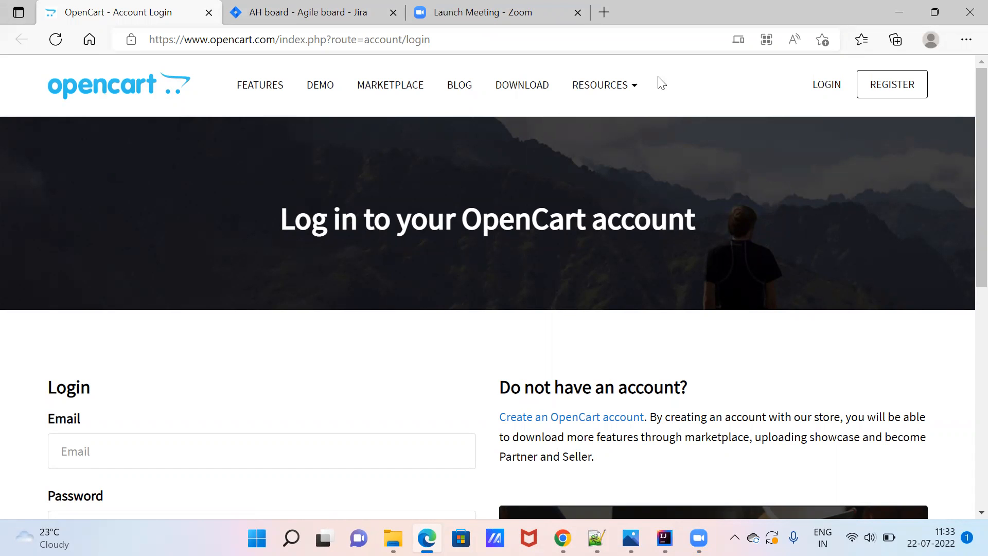
pyautogui.scroll(-2, 24, 89)
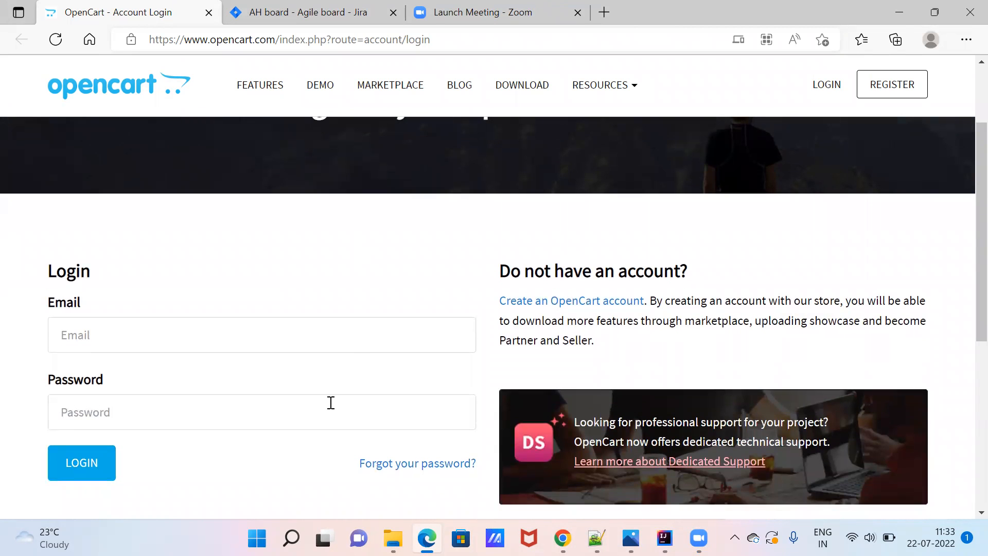
# Create a new empty Notepad++ document, new 5, then return to the browser.
pyautogui.click(596, 538)
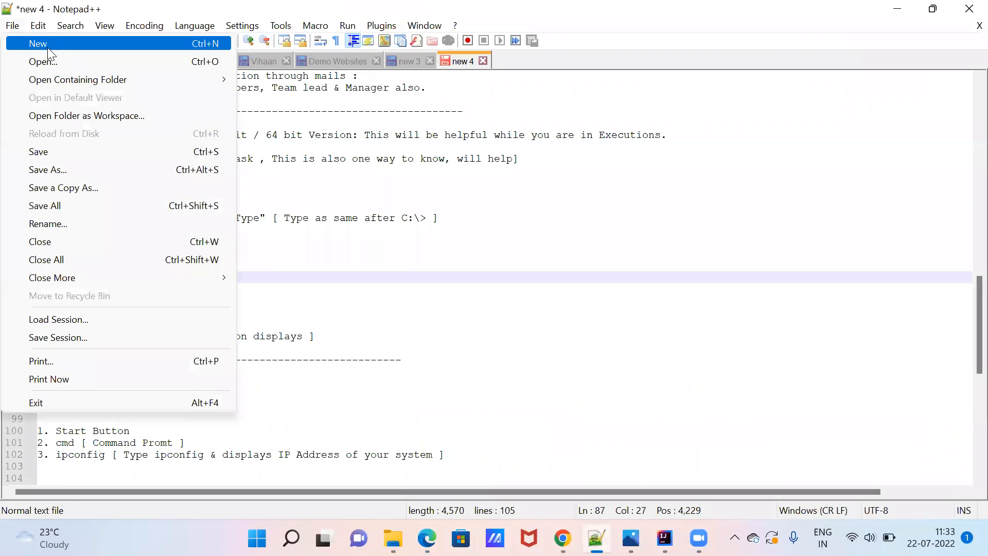
pyautogui.click(48, 46)
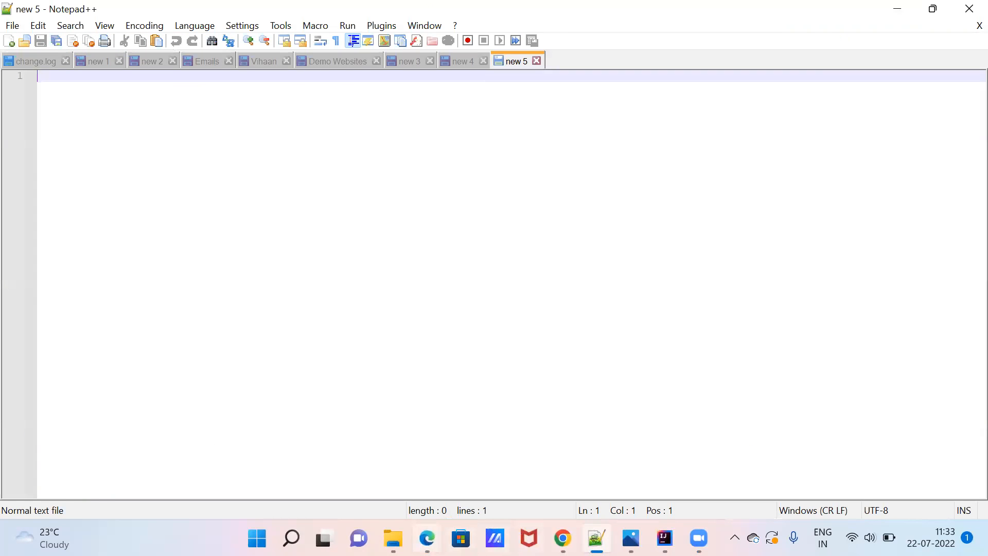
pyautogui.click(428, 537)
# Close the OpenCart login tab and shrink Edge to a smaller window.
pyautogui.click(430, 42)
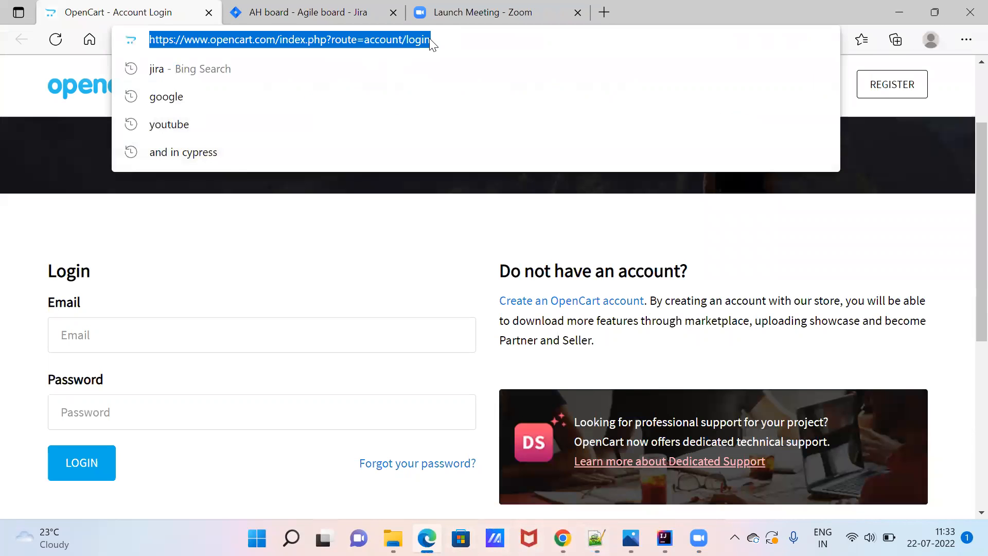
pyautogui.tripleClick(440, 39)
pyautogui.hotkey('ctrl', 'c')
pyautogui.hotkey('ctrl', 'w')
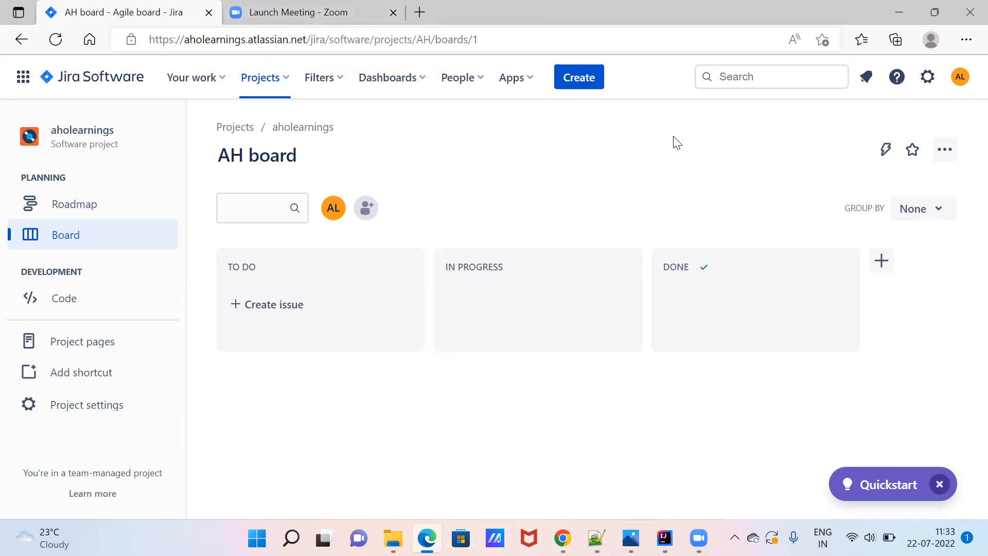
pyautogui.press('super+Down')
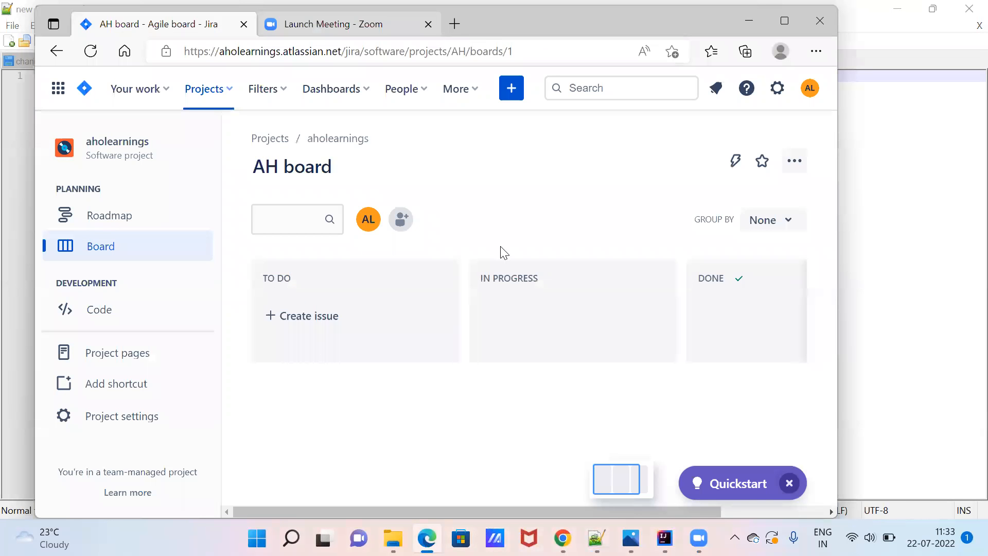
# Reopen the pasted OpenCart login URL in a new maximized tab, then bring up Notepad++.
pyautogui.hotkey('ctrl', 't')
pyautogui.click(378, 49)
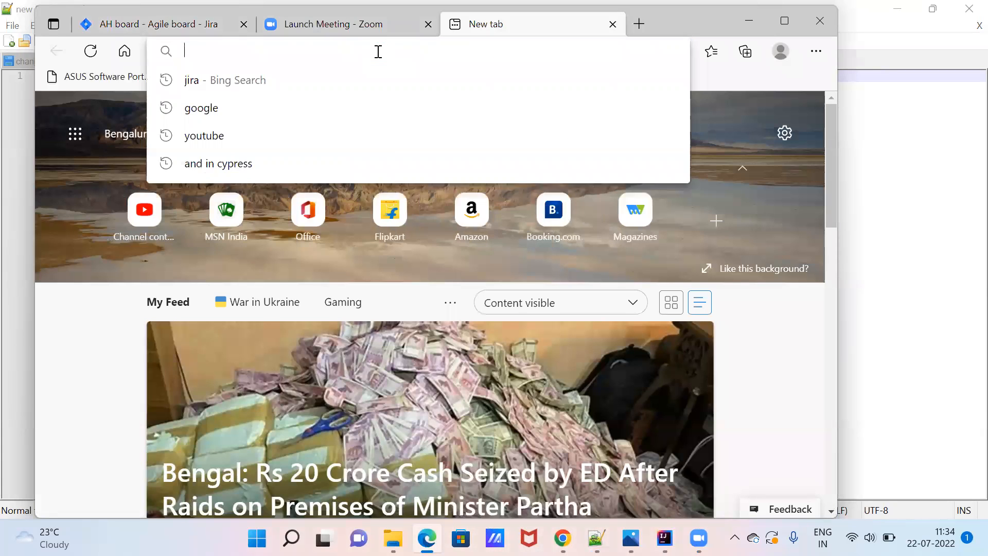
pyautogui.hotkey('ctrl', 'v')
pyautogui.press('Return')
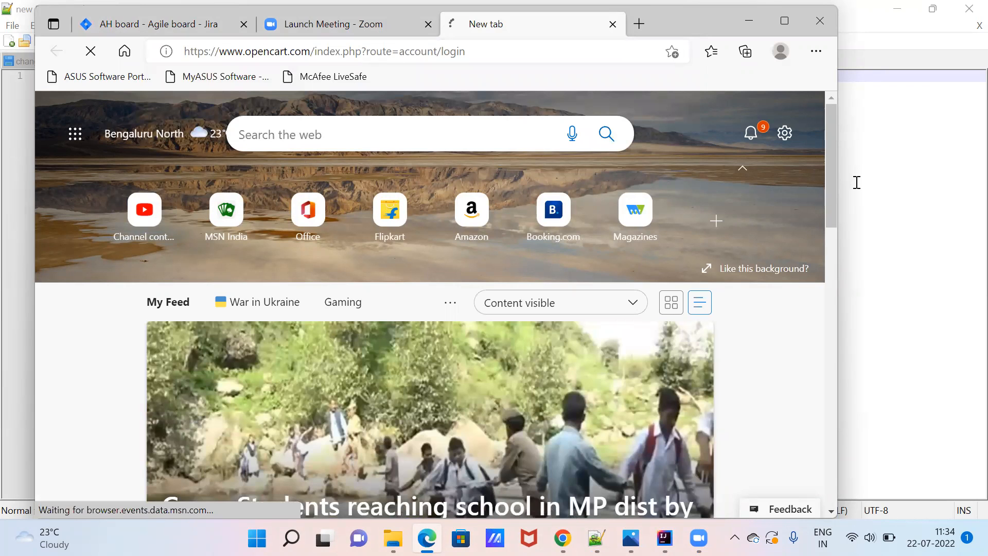
pyautogui.click(785, 21)
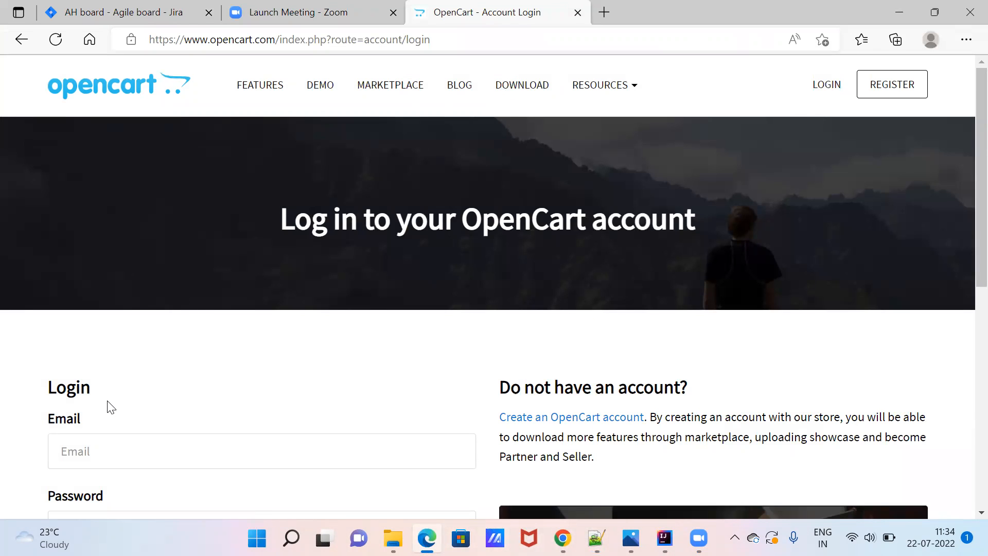
pyautogui.scroll(-1, 168, 400)
pyautogui.scroll(-3, 165, 400)
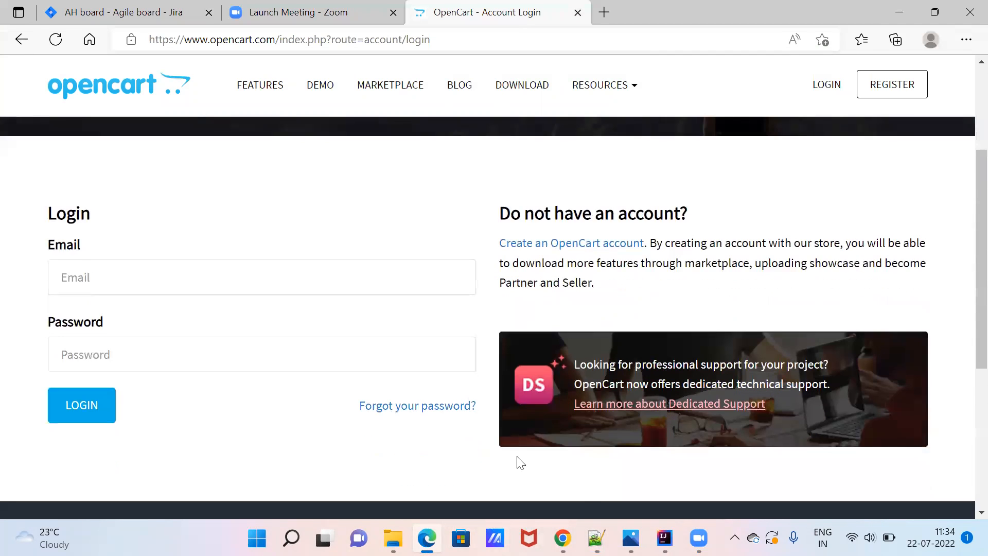
pyautogui.click(596, 538)
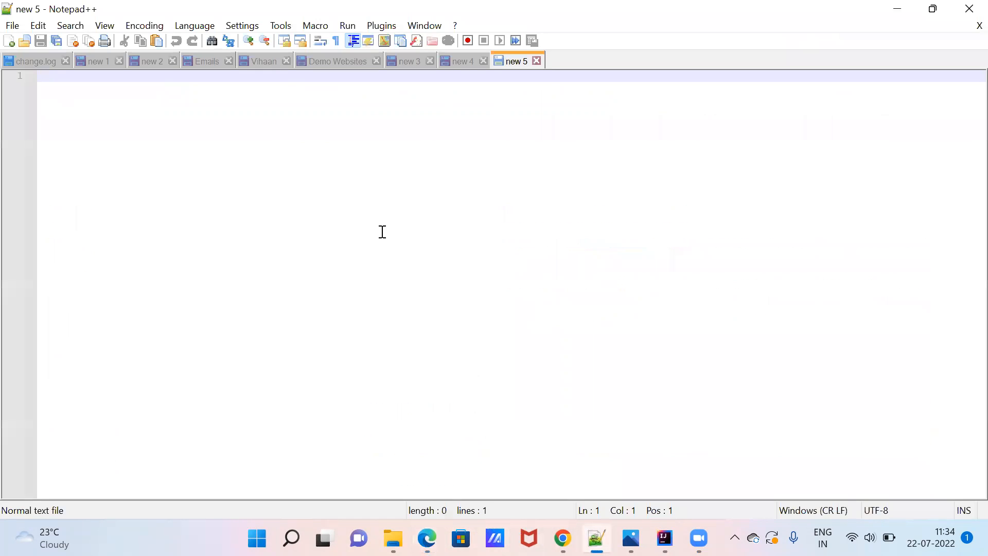
# Write an 'Email :' line with the account e-mail and a 'Pwd :' line with the account password.
pyautogui.press('Return')
pyautogui.press('Return')
pyautogui.write('Email :')
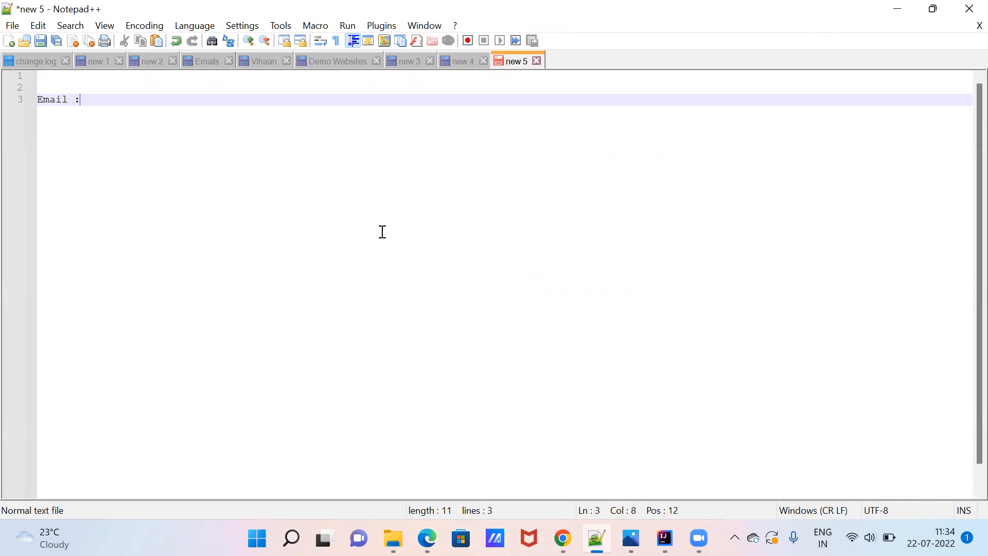
pyautogui.press('Return')
pyautogui.write('P')
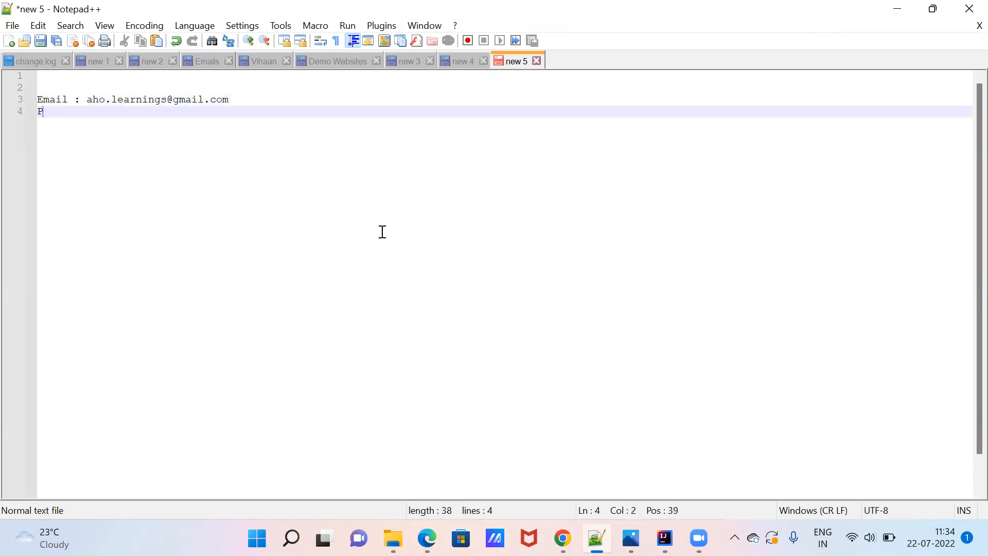
pyautogui.write('wd : Test@123')
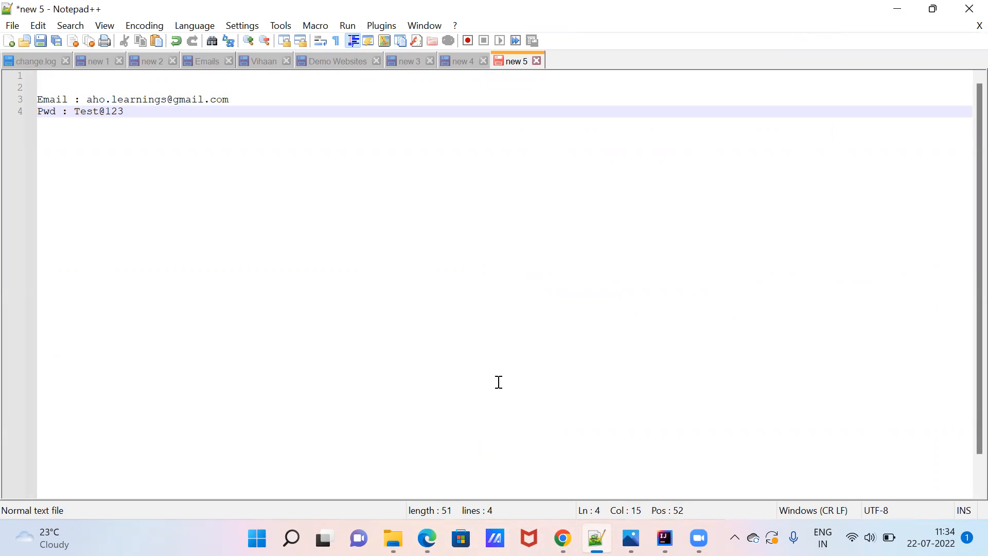
# Submit the OpenCart login form with the saved e-mail and the account password.
pyautogui.click(427, 538)
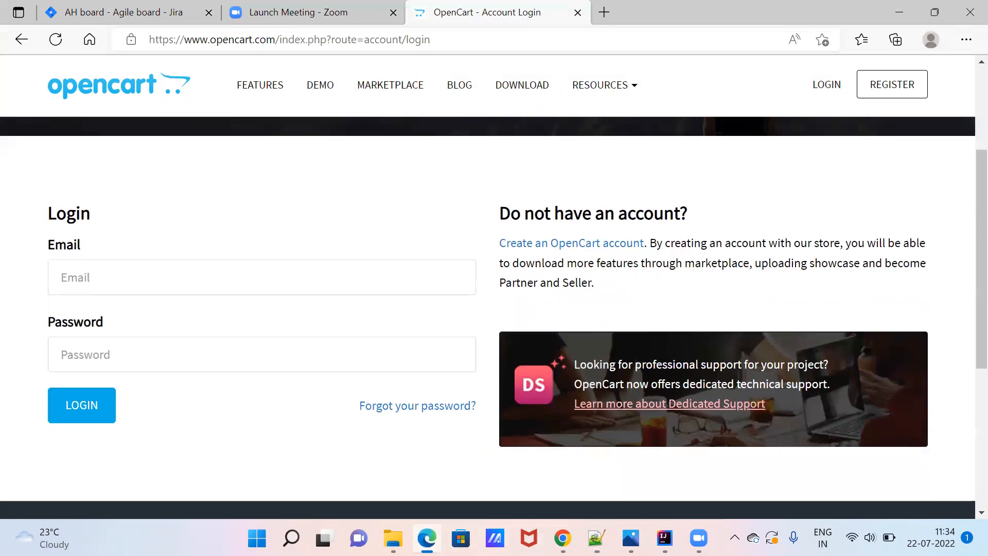
pyautogui.click(263, 285)
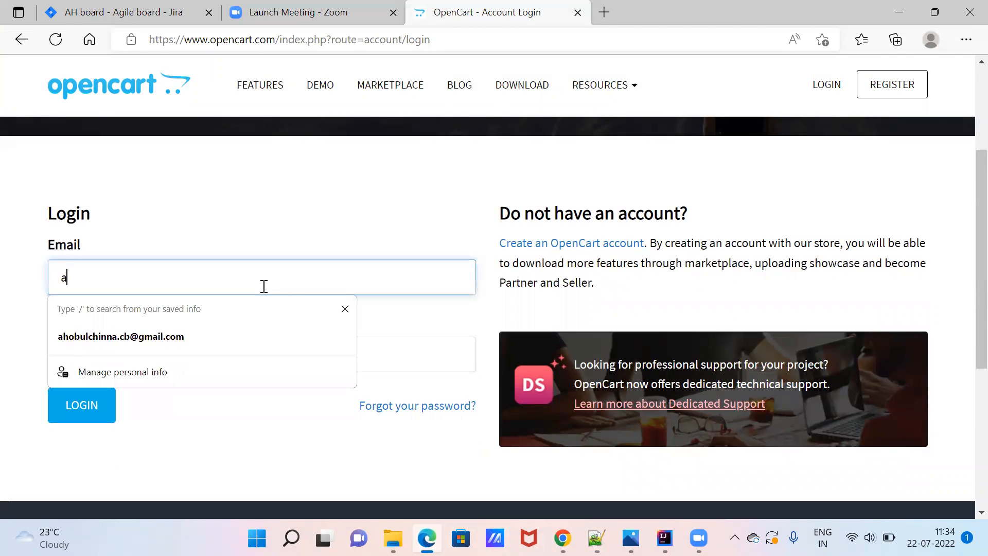
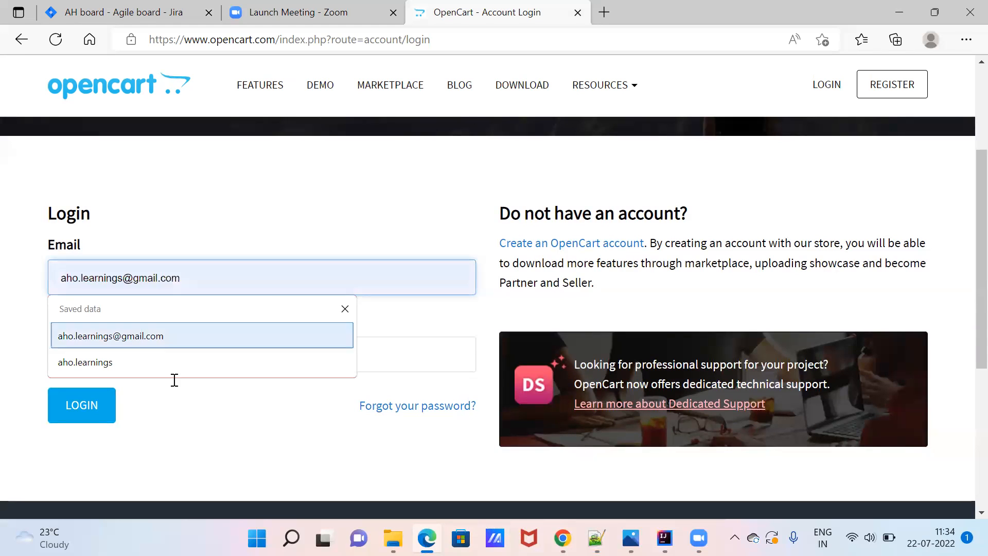
pyautogui.click(151, 331)
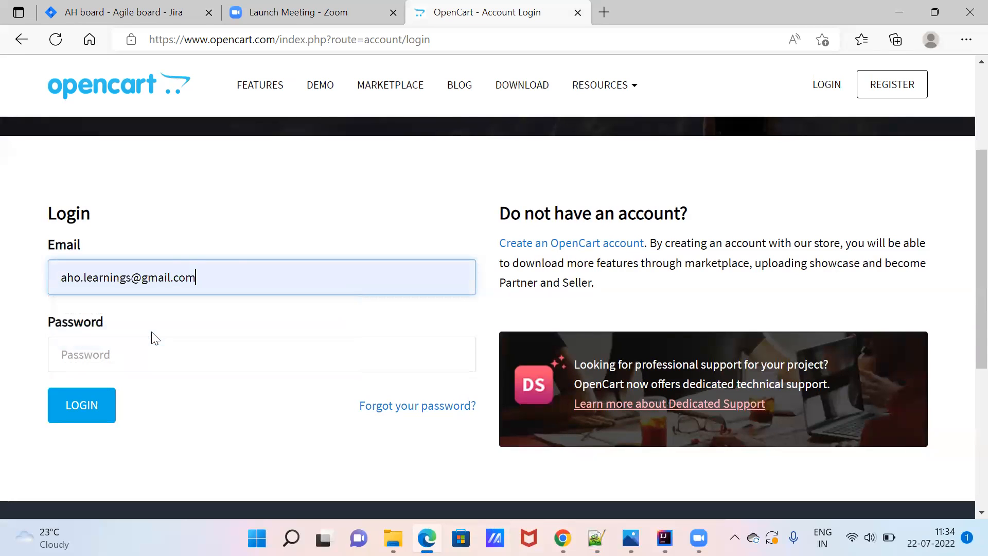
pyautogui.click(181, 343)
pyautogui.write('••••')
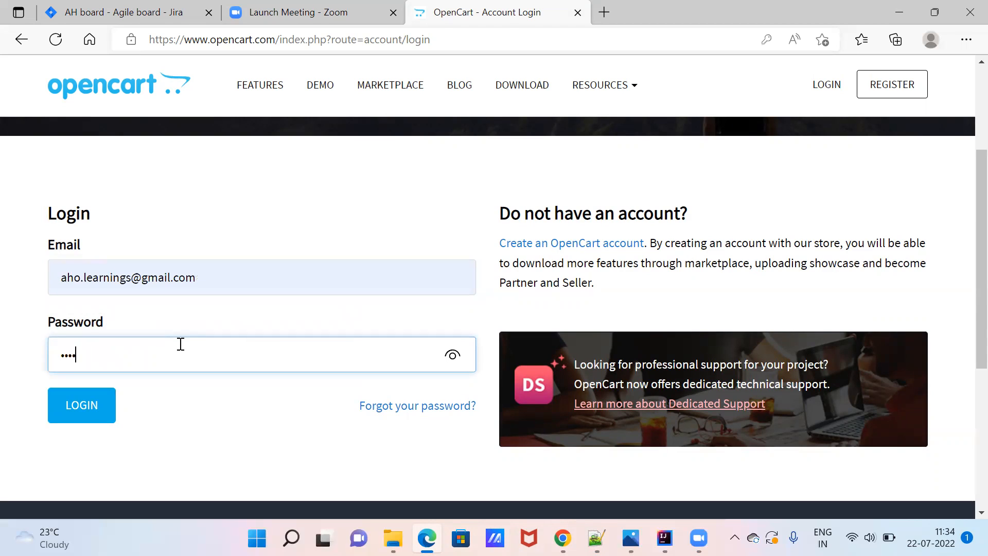
pyautogui.write('••••')
pyautogui.click(89, 418)
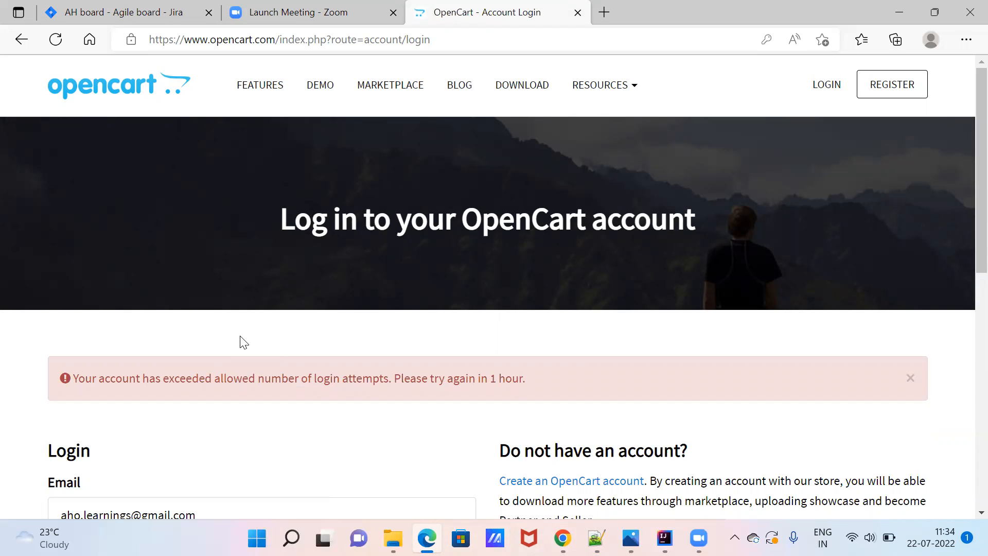
# Scroll down the OpenCart login page showing the attempts-exceeded warning.
pyautogui.scroll(-5, 242, 342)
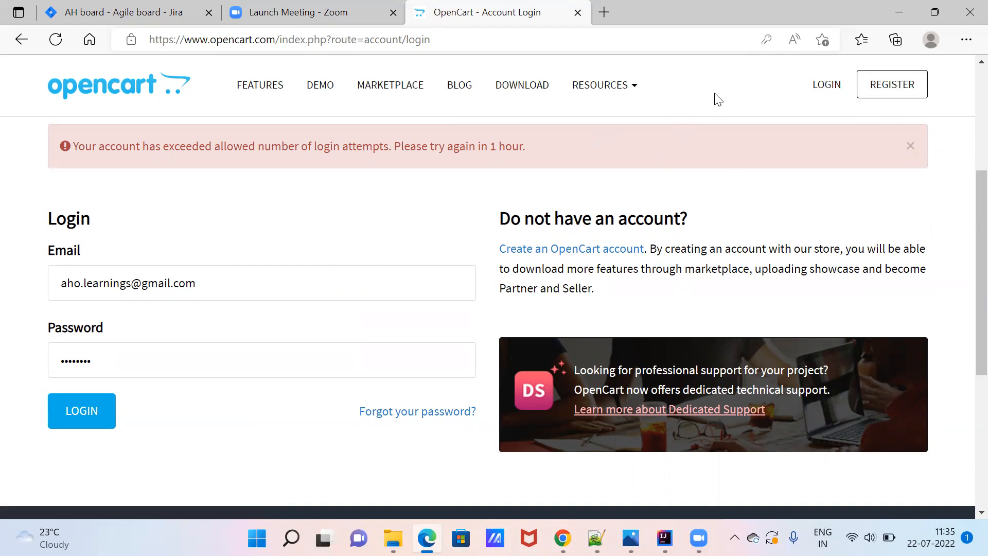
pyautogui.click(895, 94)
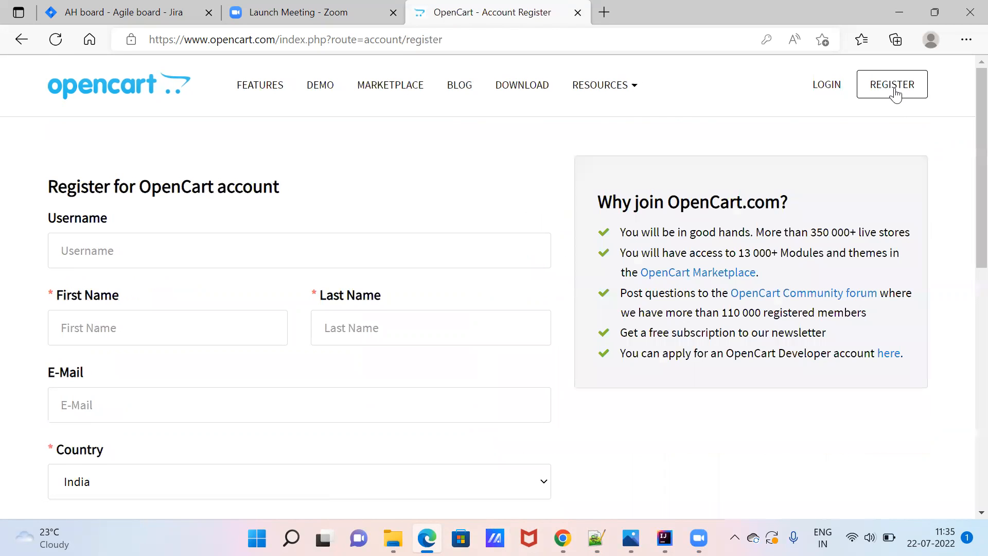
pyautogui.tripleClick(128, 187)
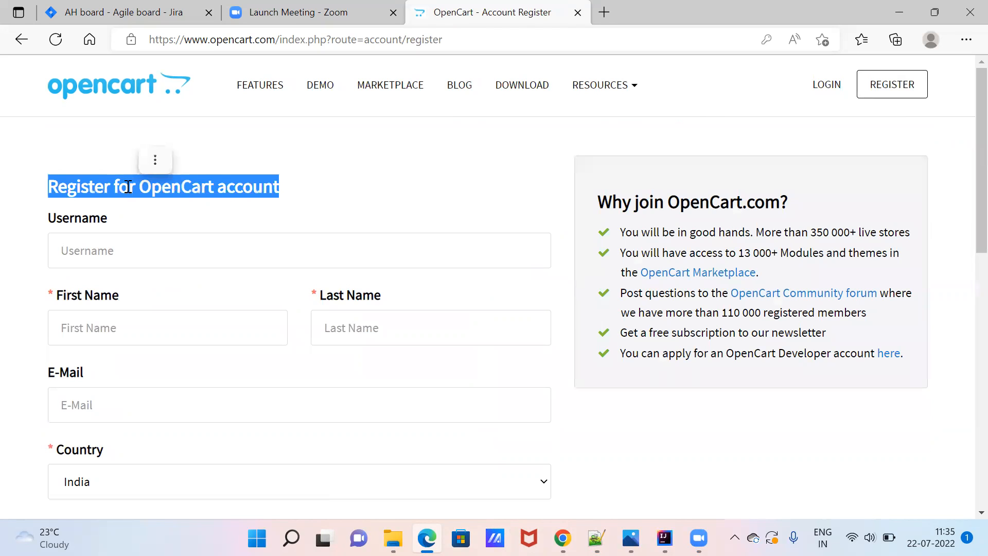
pyautogui.click(335, 214)
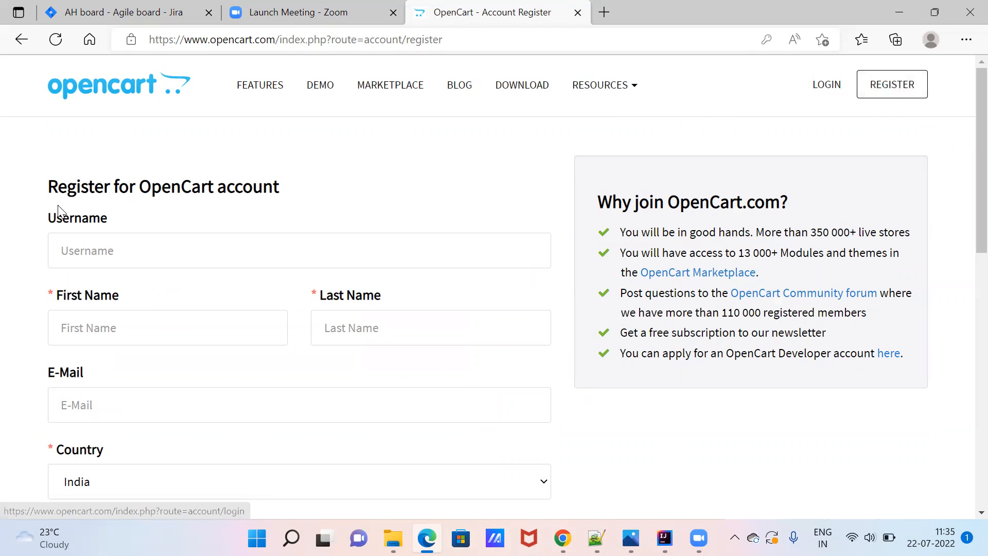
pyautogui.doubleClick(95, 189)
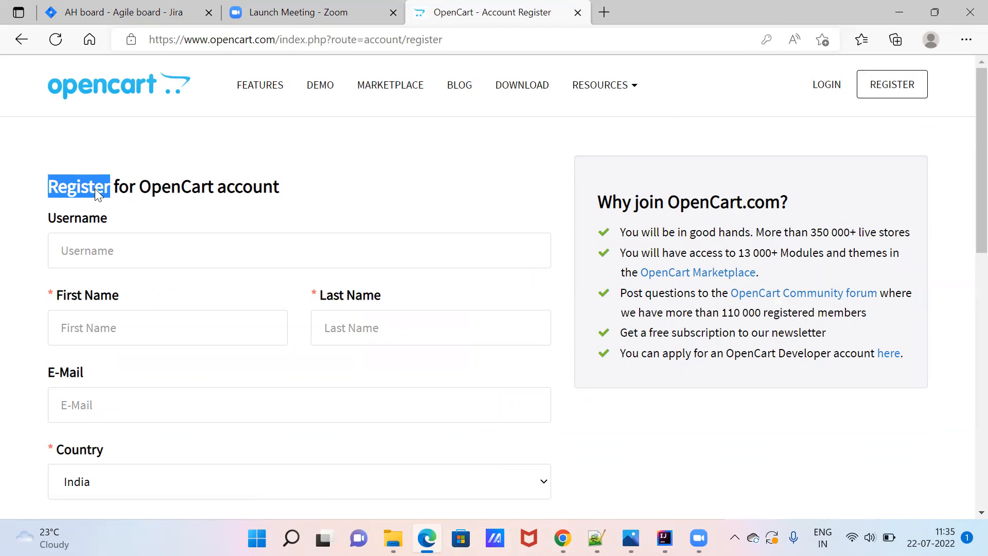
pyautogui.click(174, 202)
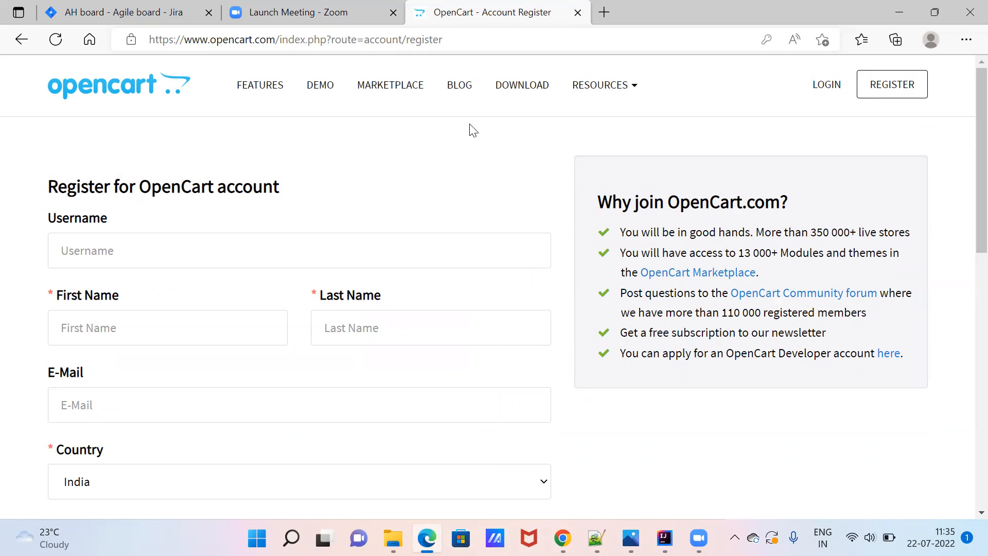
pyautogui.click(24, 40)
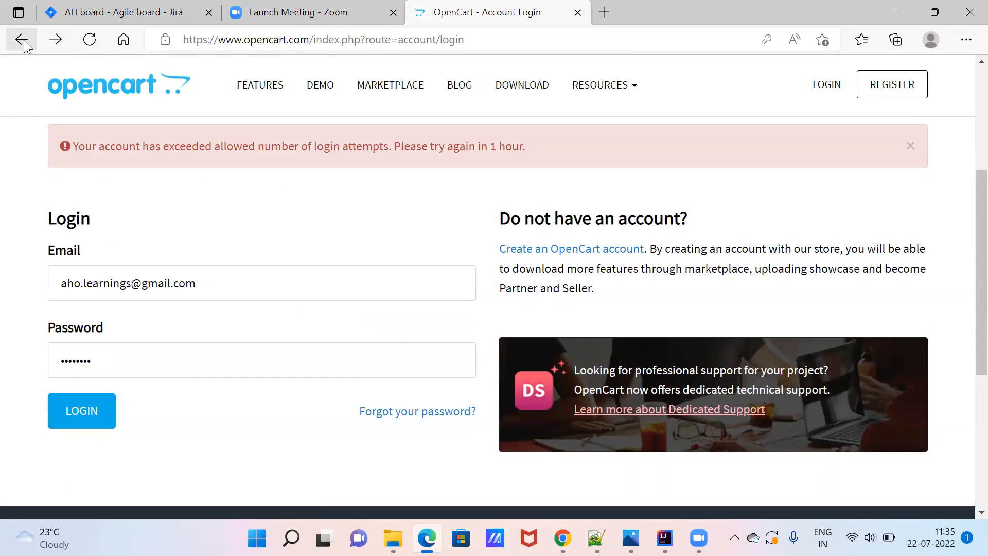
pyautogui.click(886, 96)
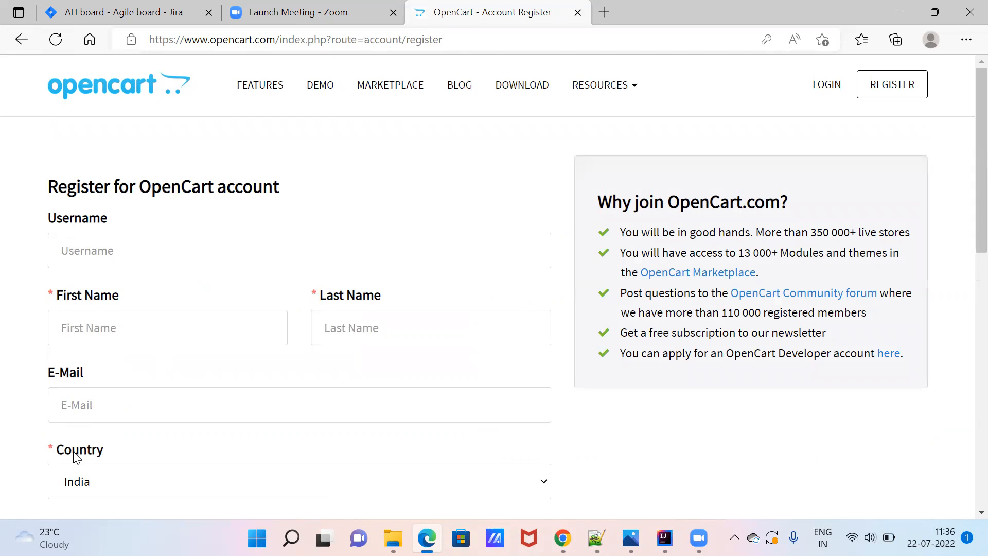
pyautogui.moveTo(967, 245); pyautogui.dragTo(964, 121)
pyautogui.click(20, 39)
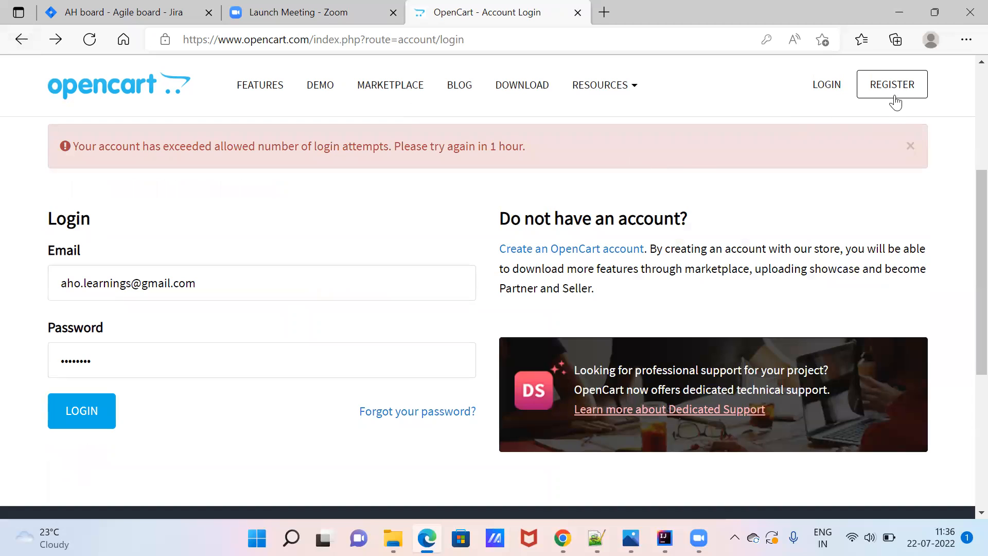
# Leave the OpenCart login page and go to the 'AH board - Agile board - Jira' tab.
pyautogui.click(899, 87)
pyautogui.moveTo(563, 538)
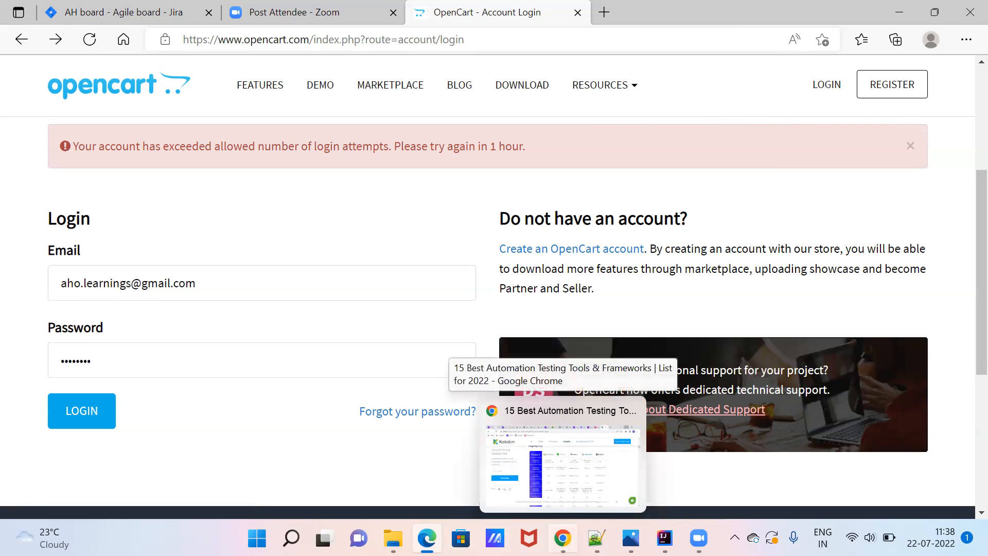
pyautogui.click(427, 538)
pyautogui.click(427, 538)
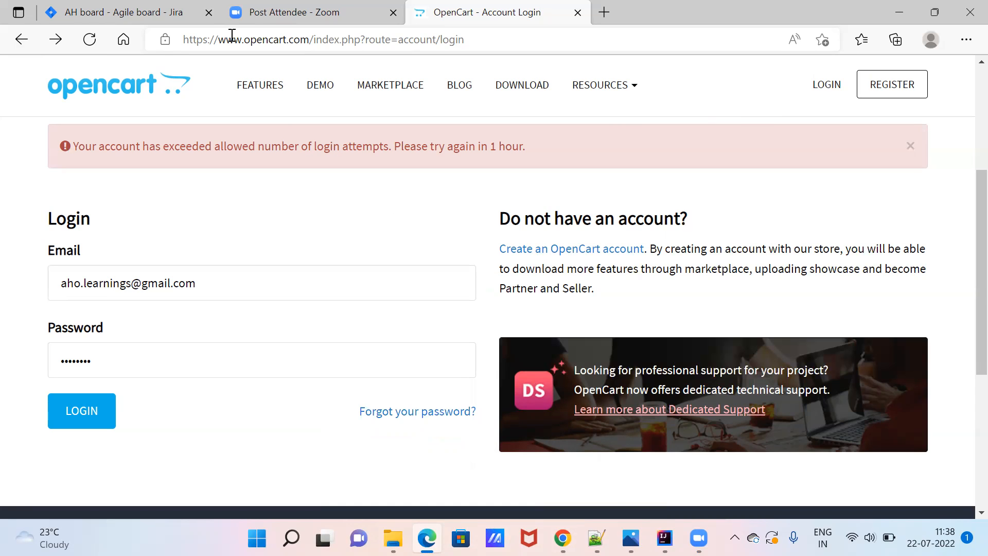
pyautogui.click(147, 20)
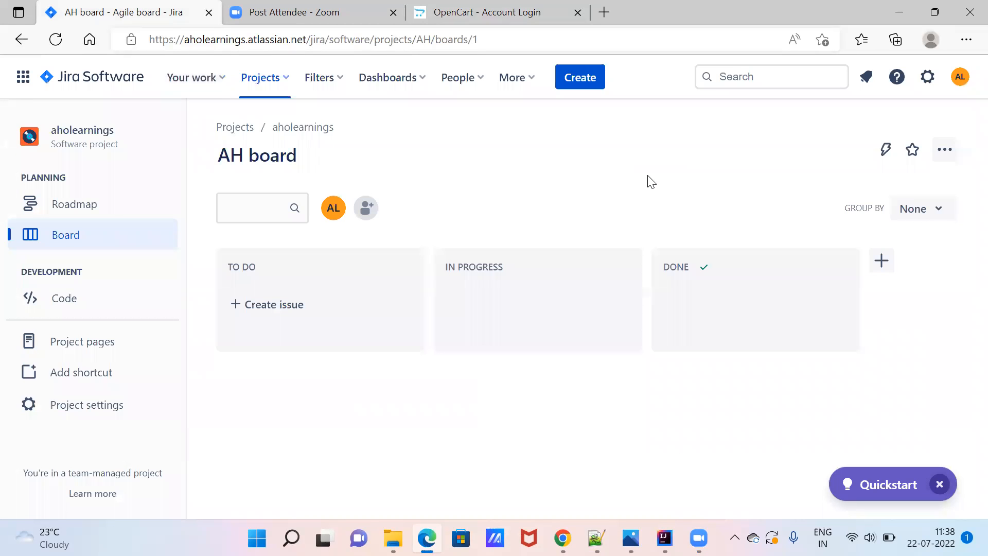
# Open a Create issue dialog for project aholearnings (AH) with issue type Task.
pyautogui.click(963, 85)
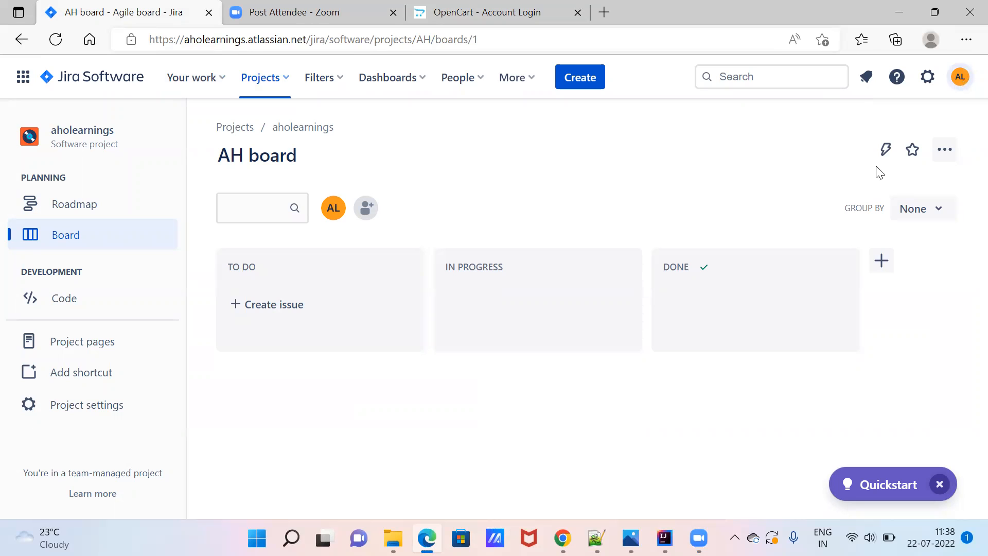
pyautogui.click(645, 183)
pyautogui.click(584, 82)
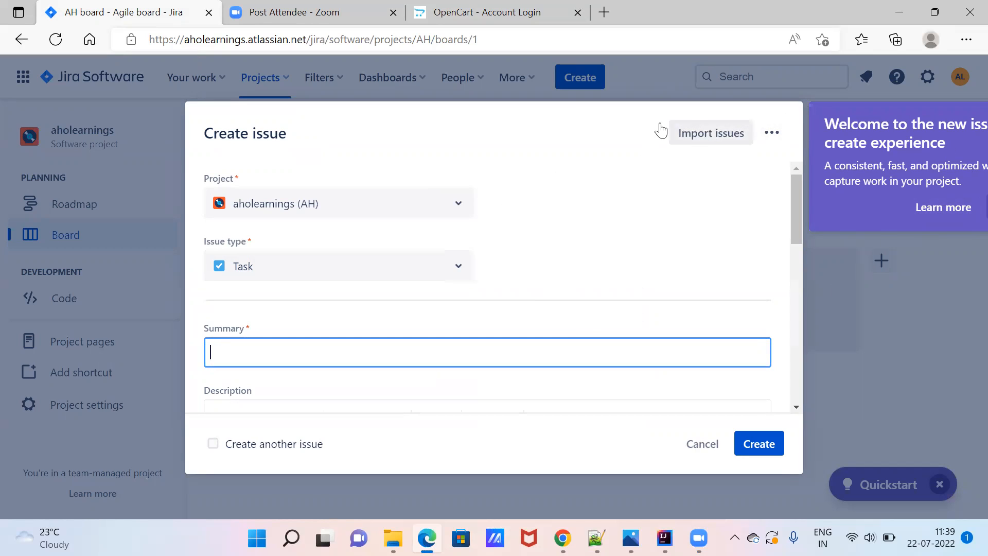
pyautogui.click(595, 149)
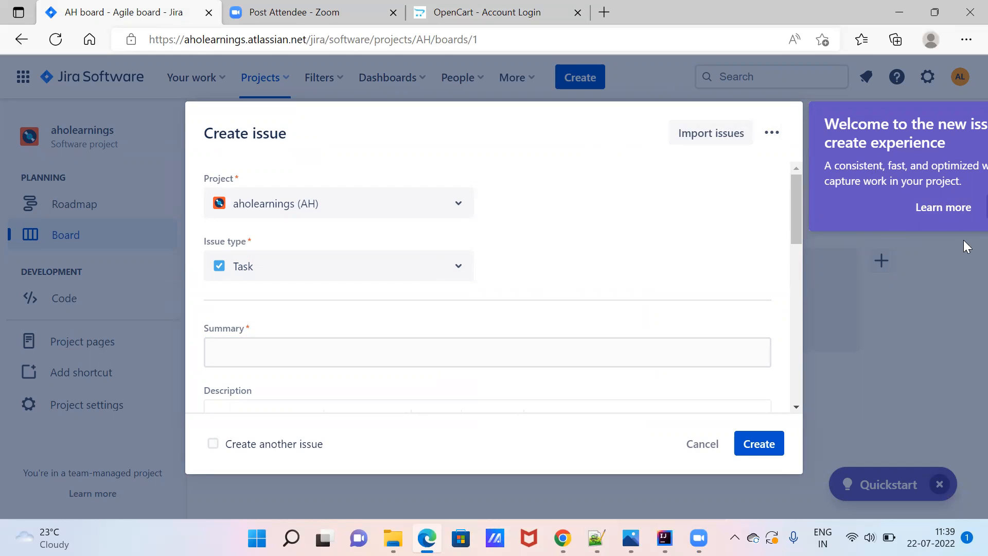
pyautogui.click(950, 210)
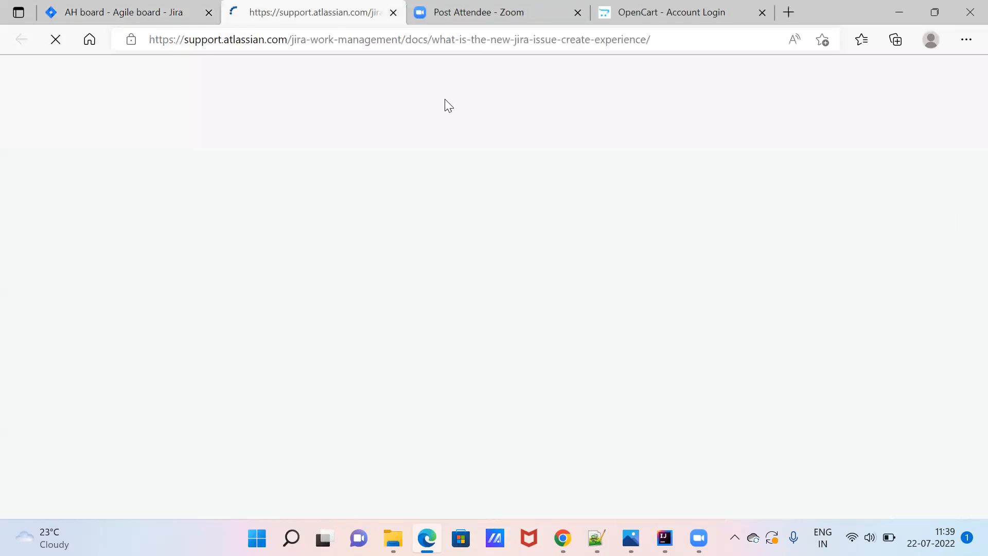
pyautogui.hotkey('ctrl', 'shift', 'Tab')
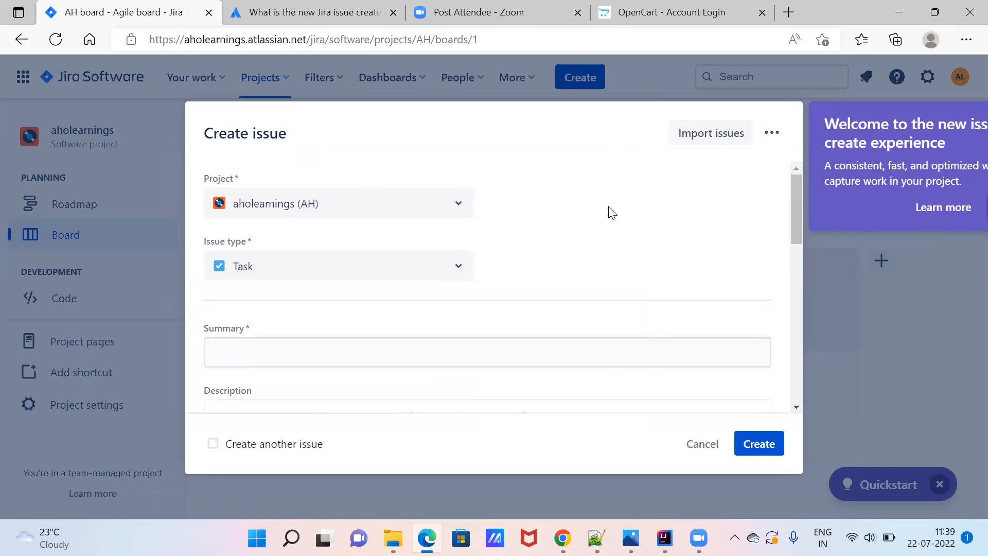
pyautogui.click(701, 453)
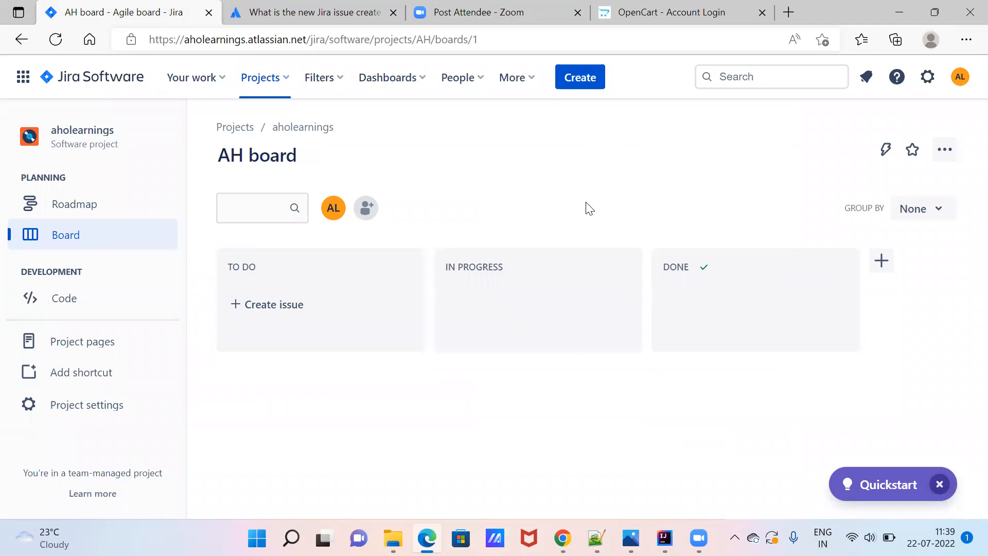
pyautogui.click(578, 86)
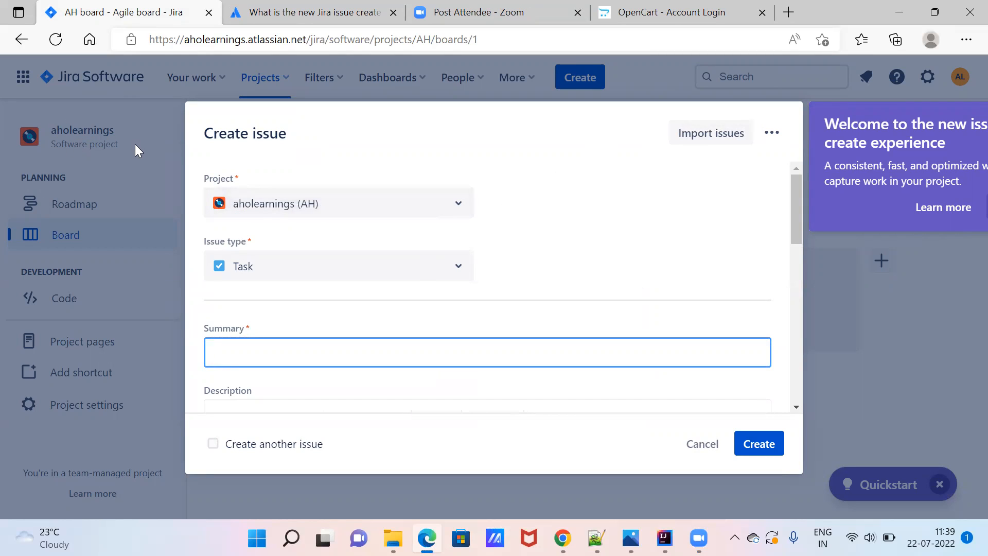
pyautogui.click(458, 269)
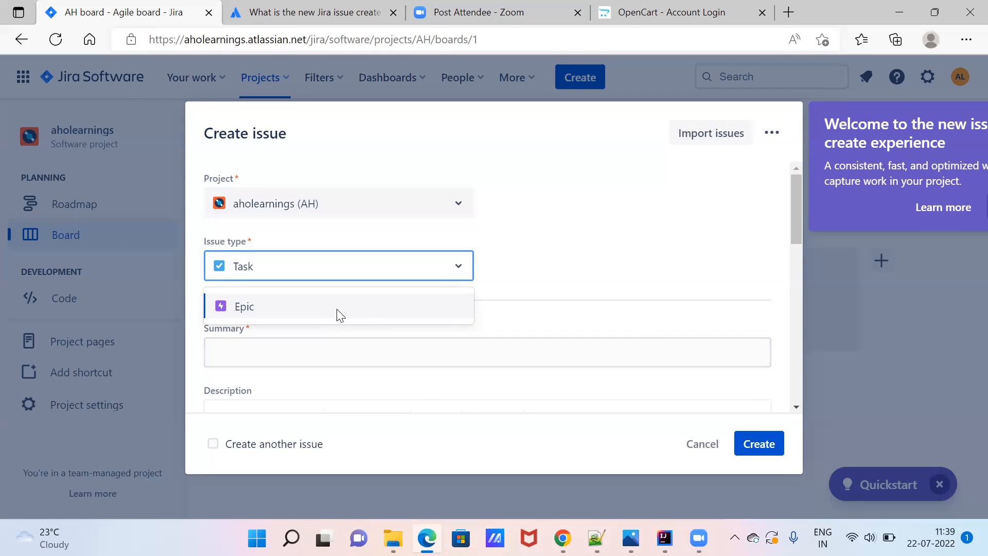
pyautogui.click(557, 292)
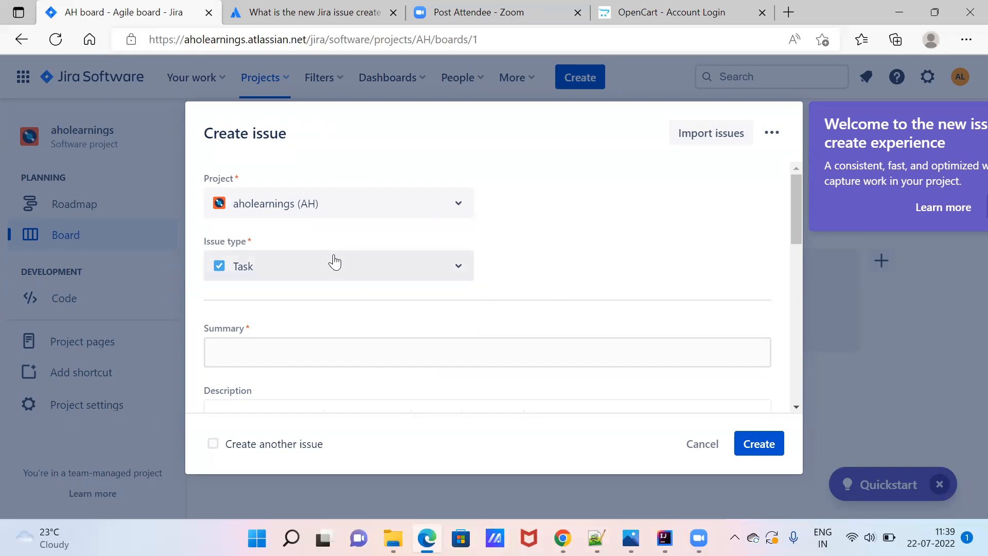
pyautogui.click(463, 272)
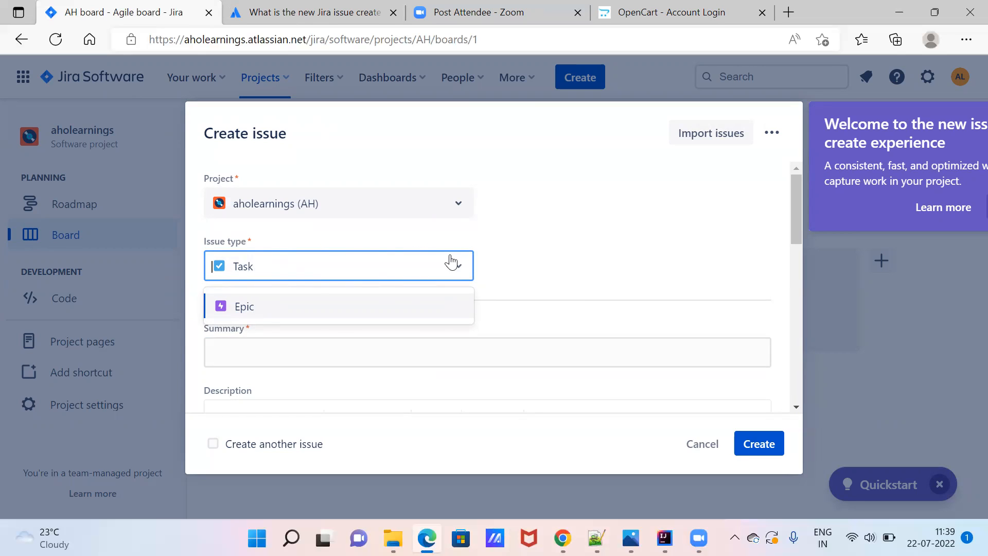
pyautogui.click(537, 264)
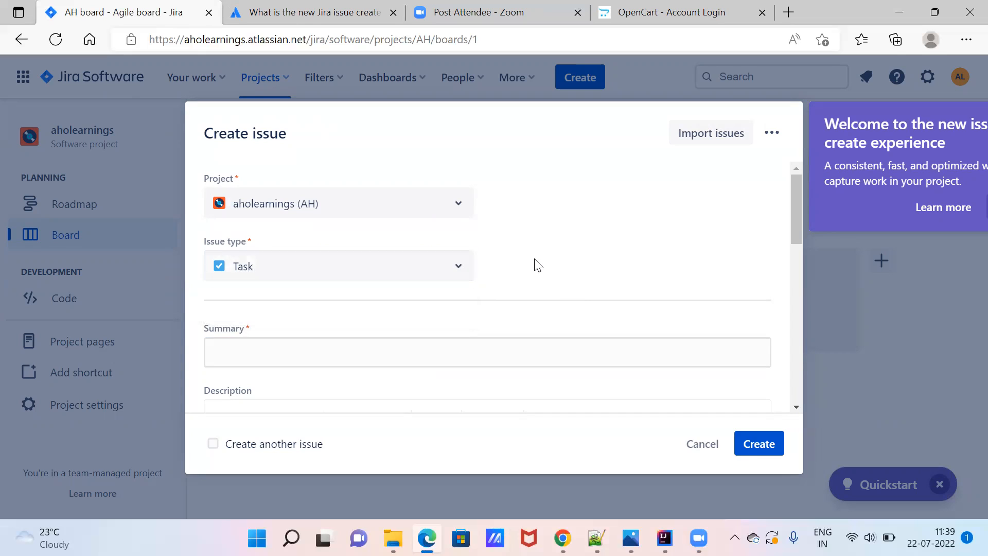
pyautogui.click(457, 267)
pyautogui.click(457, 266)
pyautogui.click(273, 354)
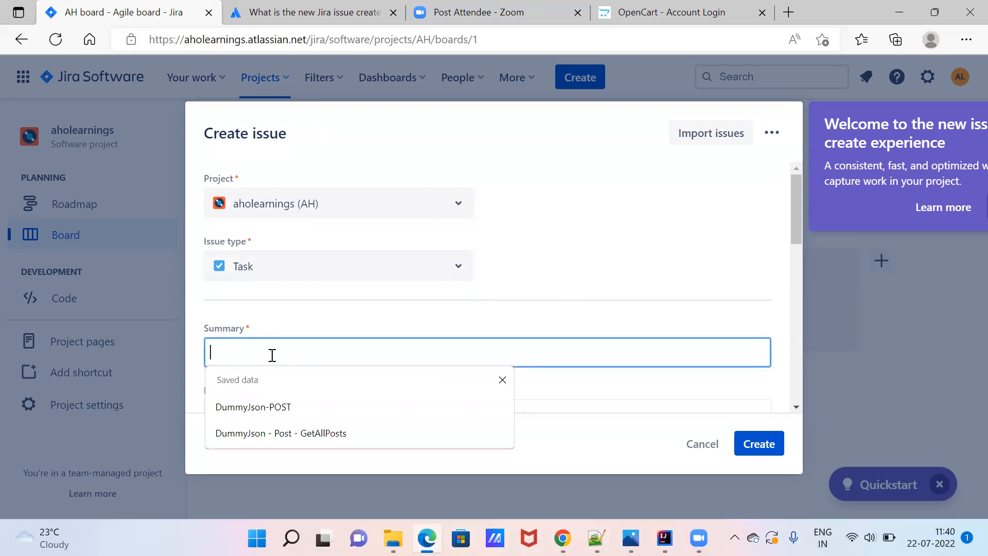
# Start the summary with '[Issue] -', keeping Task as the issue type.
pyautogui.write('[')
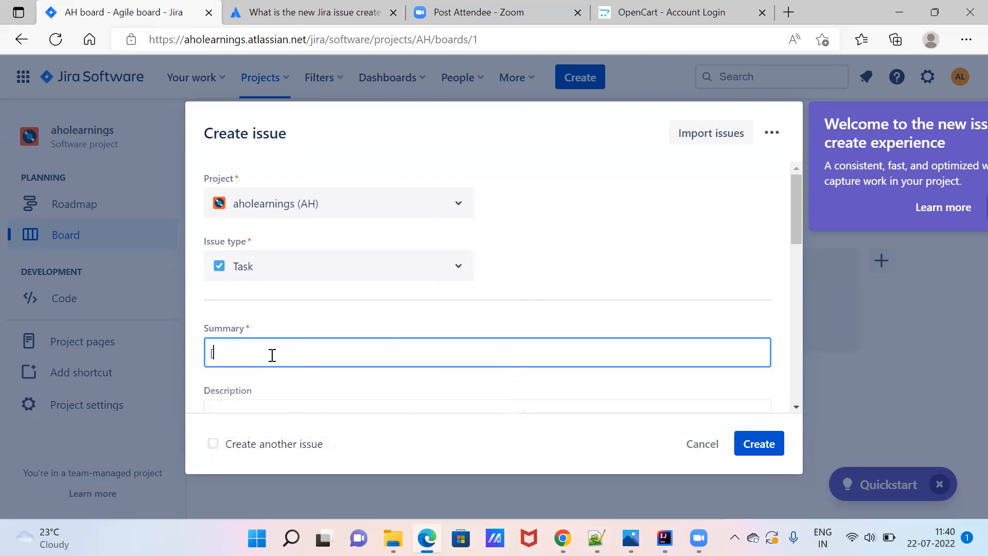
pyautogui.write('Issue]')
pyautogui.click(455, 272)
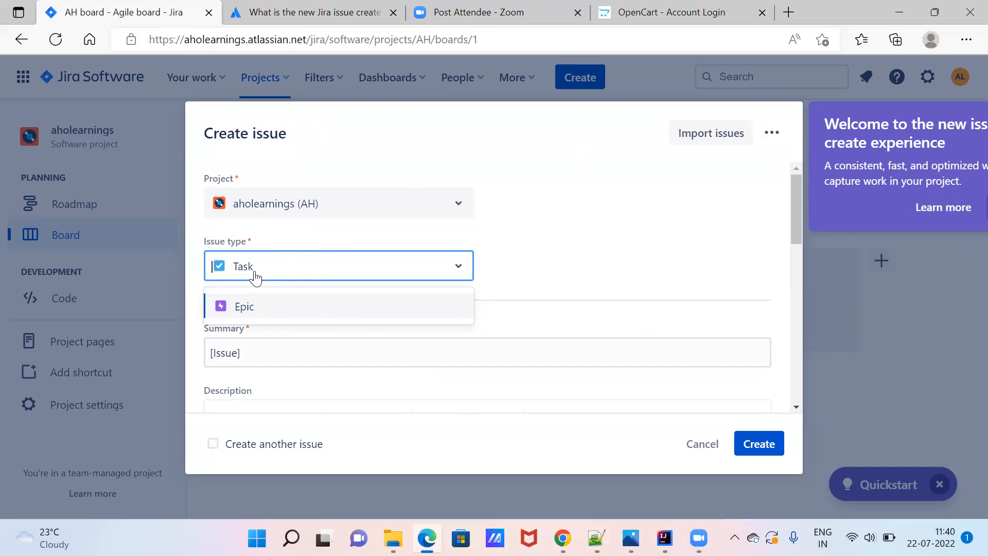
pyautogui.click(543, 281)
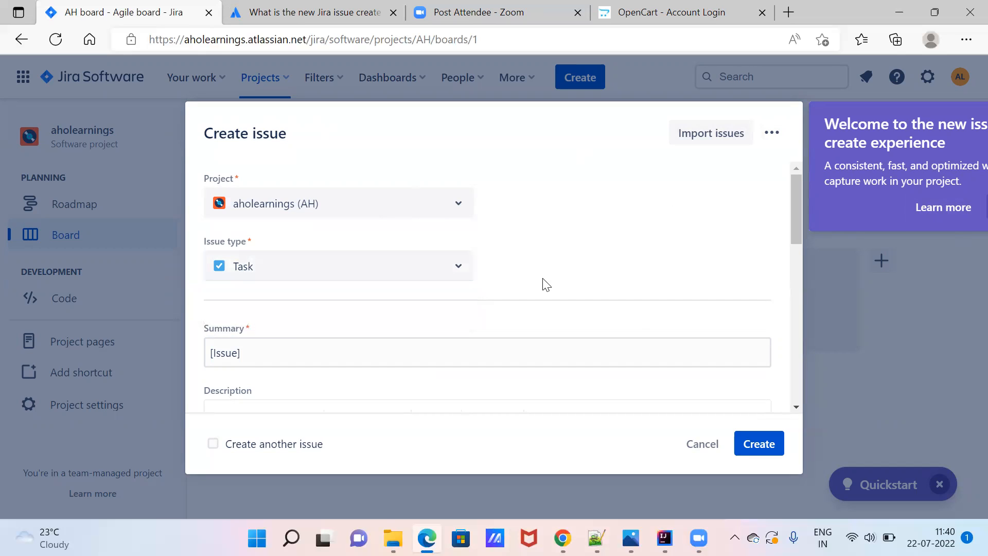
pyautogui.click(272, 355)
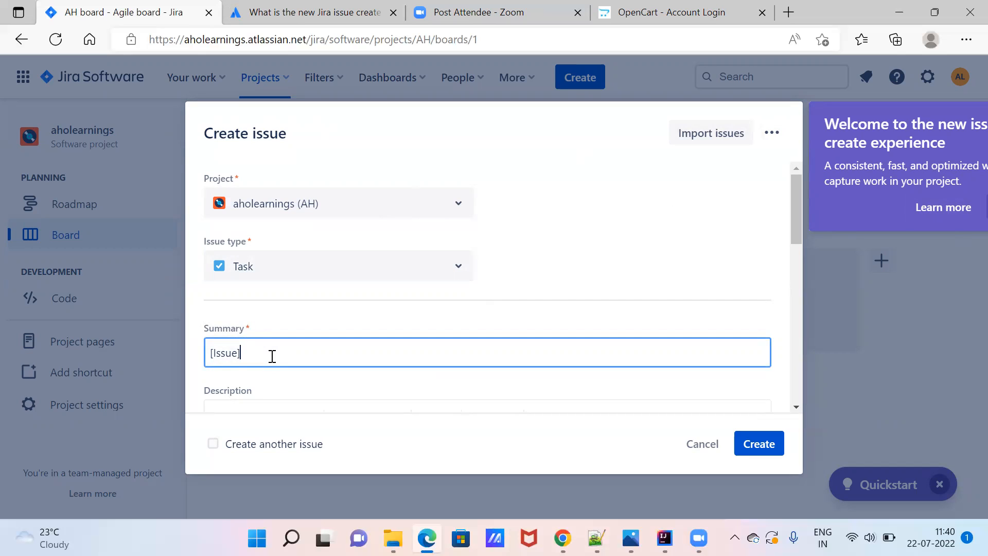
pyautogui.write('-')
# Dismiss the stray popup over the summary and switch to the 'OpenCart - Account Login' tab.
pyautogui.scroll(-4, 799, 406)
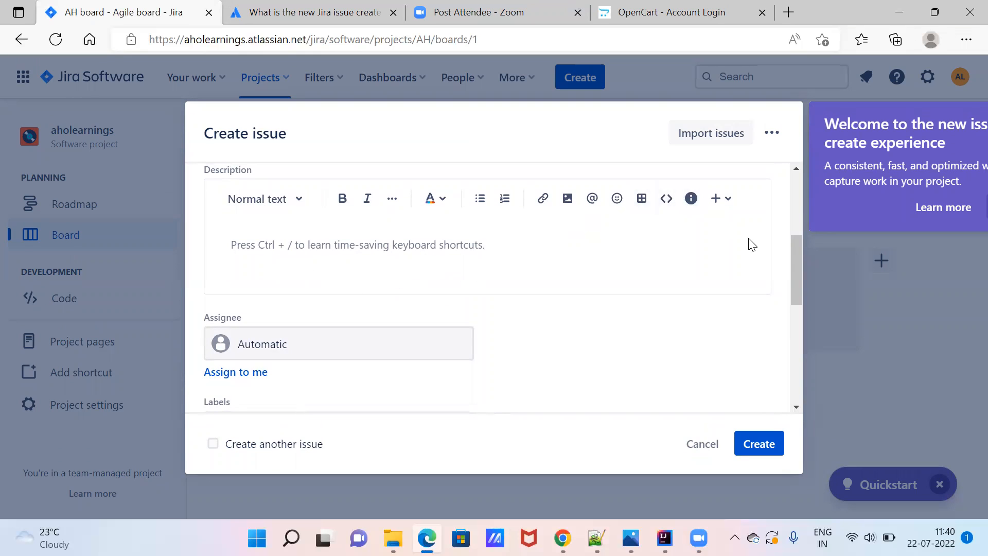
pyautogui.scroll(3, 796, 166)
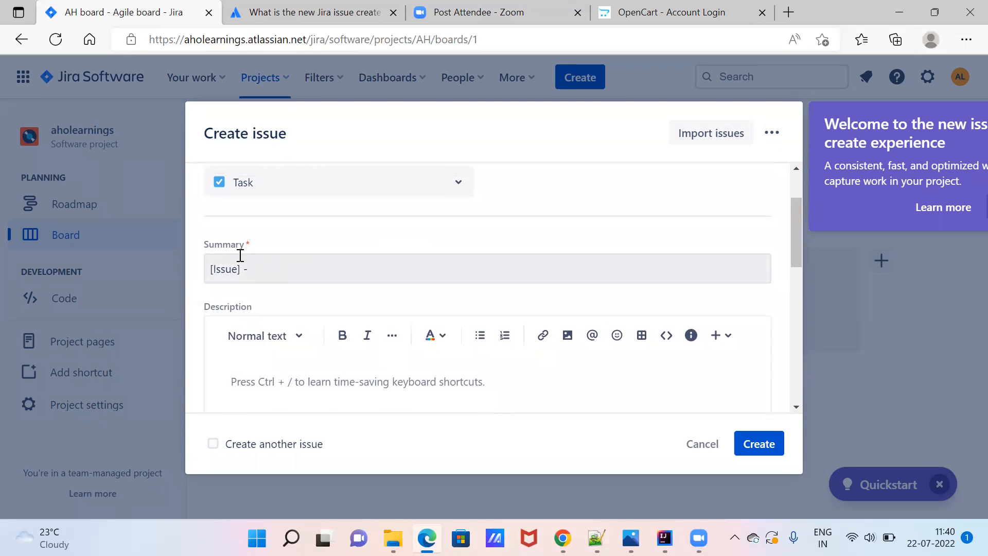
pyautogui.click(321, 246)
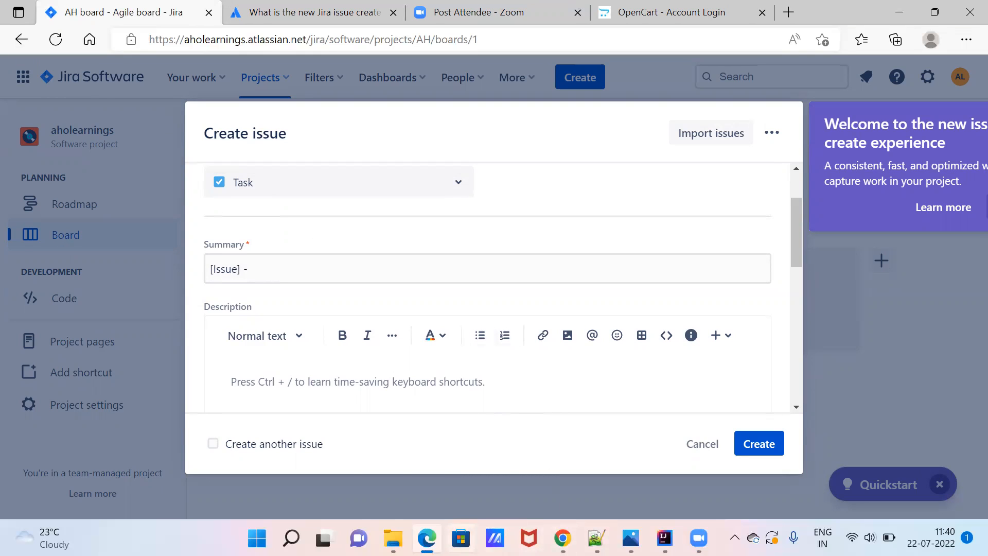
pyautogui.moveTo(426, 537)
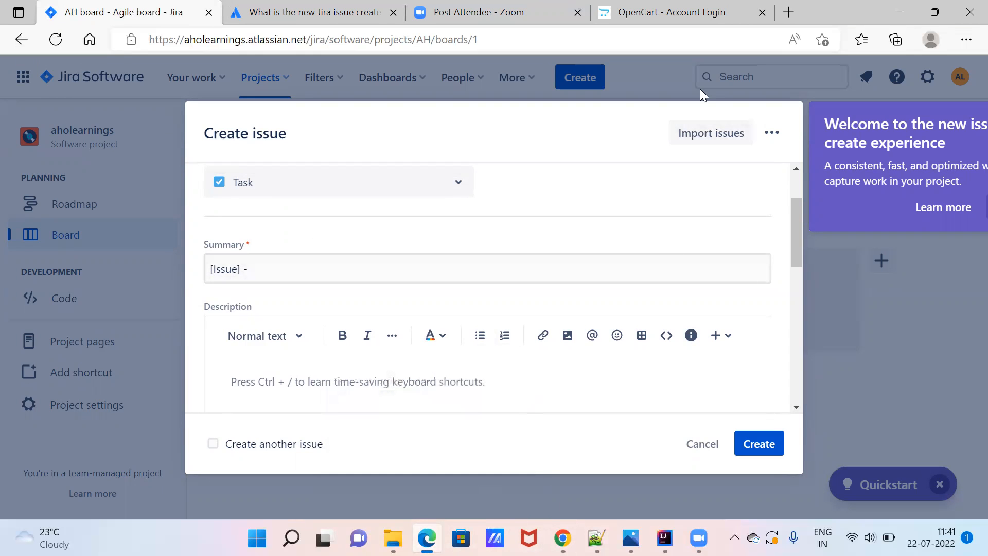
pyautogui.click(689, 12)
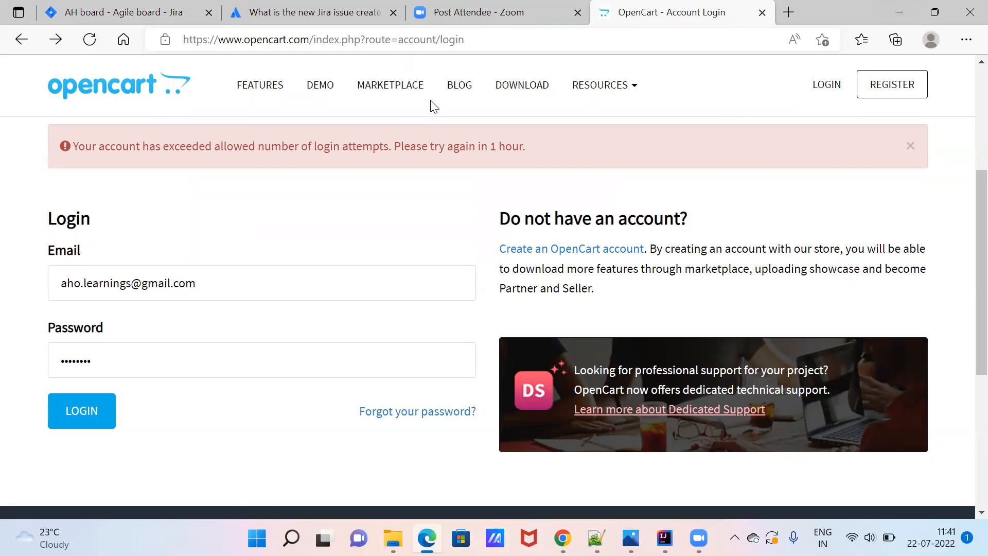
# Complete the summary as '[Issue] - Unable to Complete Registration Process' and place the caret in Description.
pyautogui.click(123, 13)
pyautogui.click(343, 264)
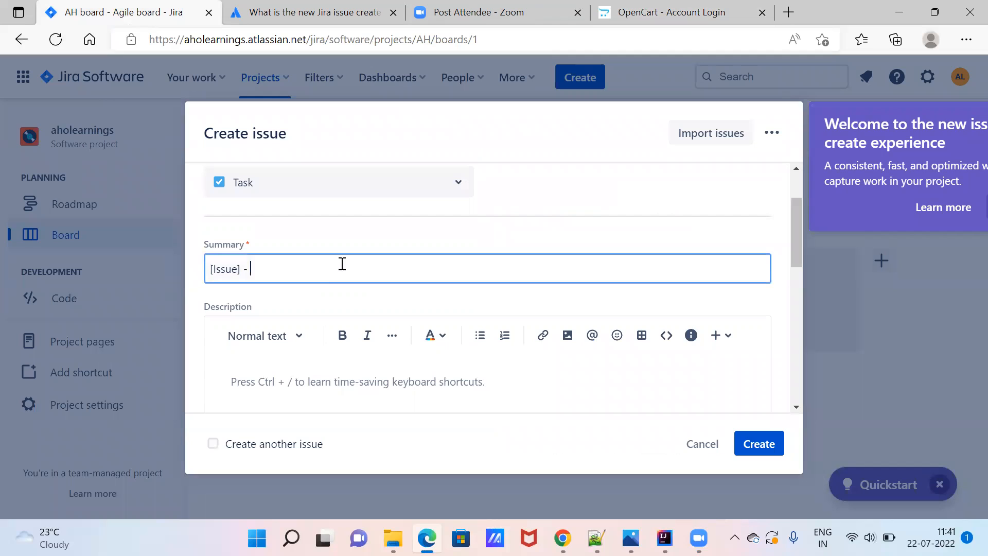
pyautogui.write('Unable to Complete Re')
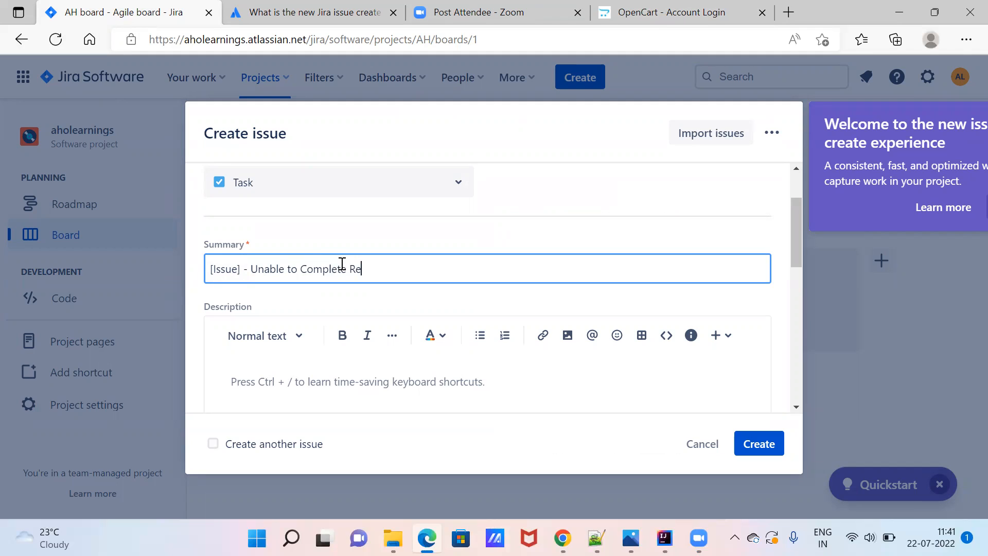
pyautogui.write('gistration Process')
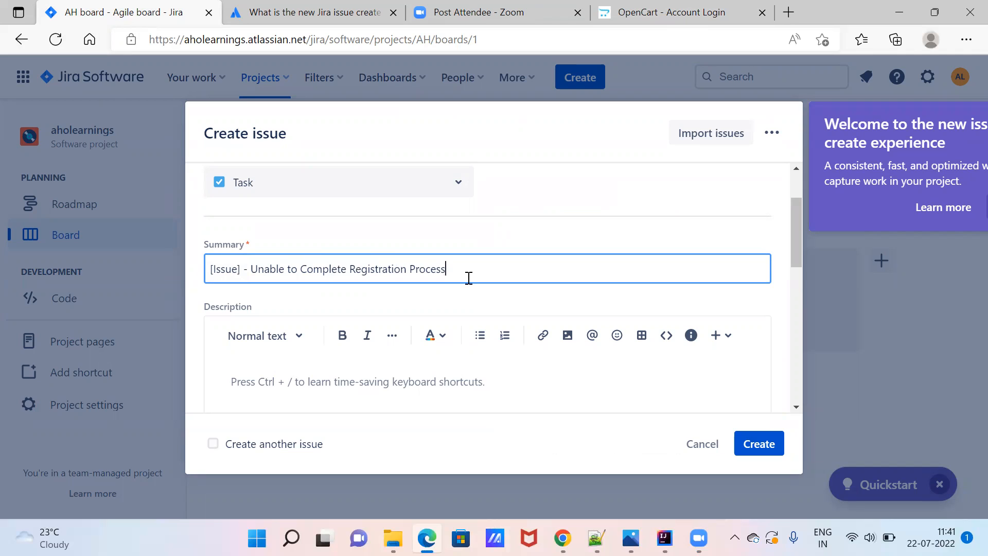
pyautogui.write('In')
pyautogui.press('BackSpace')
pyautogui.press('BackSpace')
pyautogui.press('BackSpace')
pyautogui.click(512, 238)
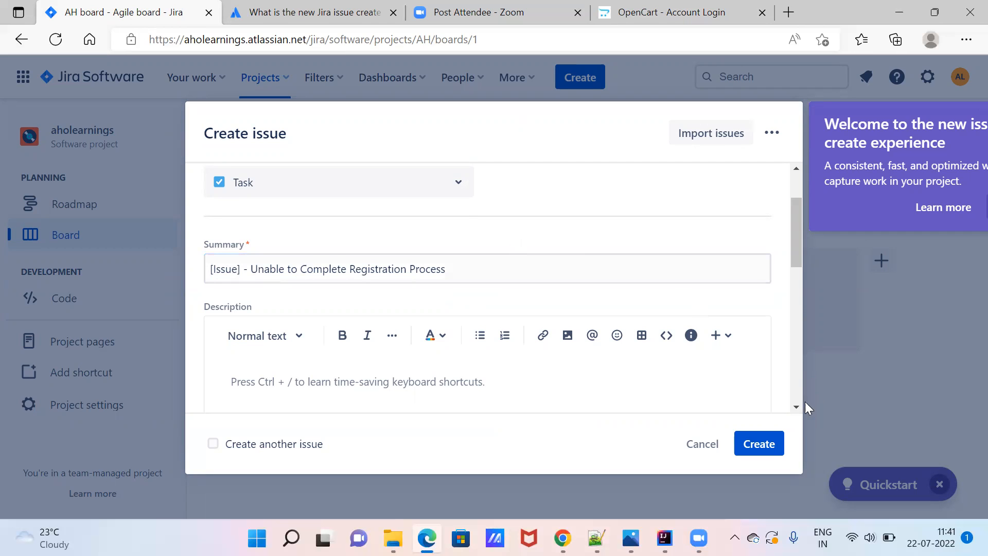
pyautogui.scroll(-2, 795, 402)
pyautogui.click(400, 289)
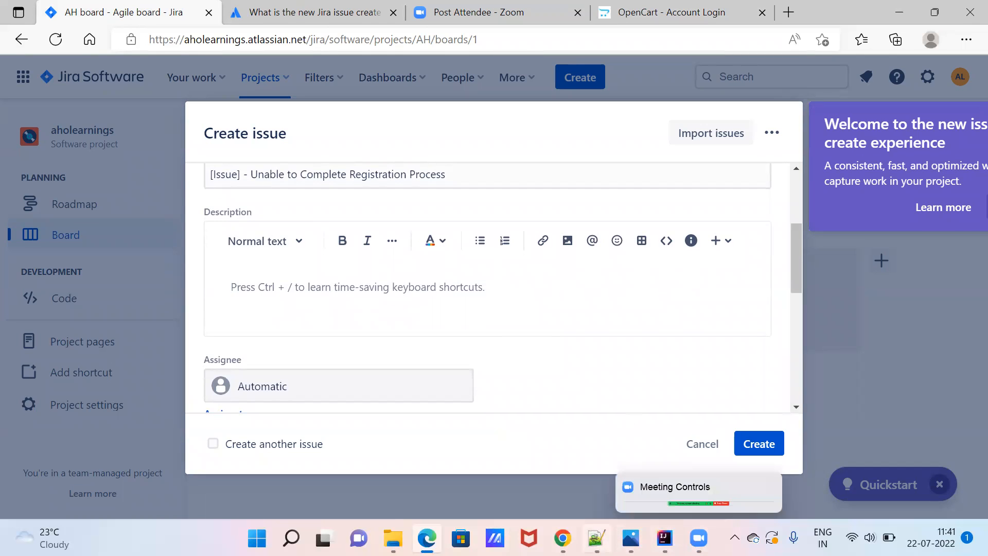
# Add a 'Steps:' heading with step '1. Launch url :' below the login details.
pyautogui.click(596, 538)
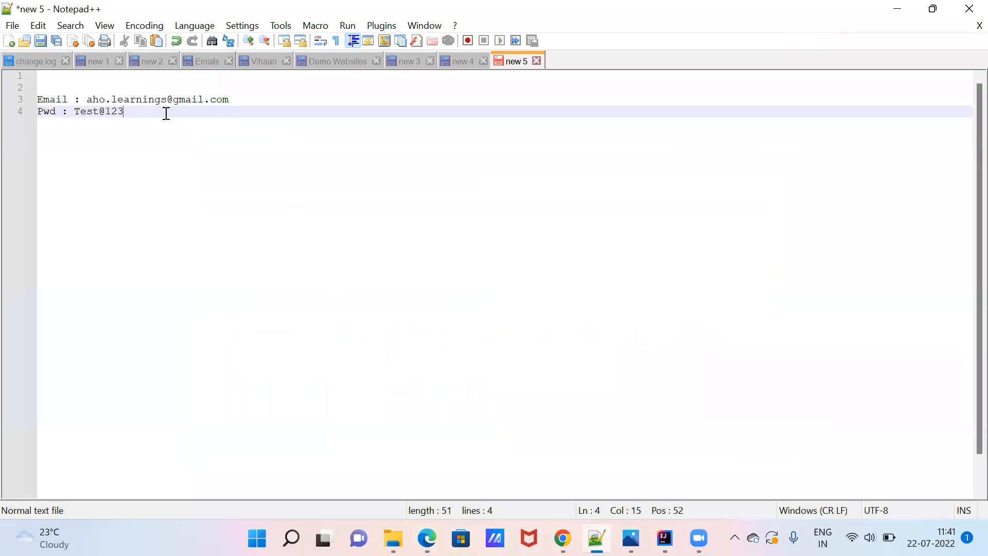
pyautogui.press('Return')
pyautogui.press('Return')
pyautogui.write('Steps:')
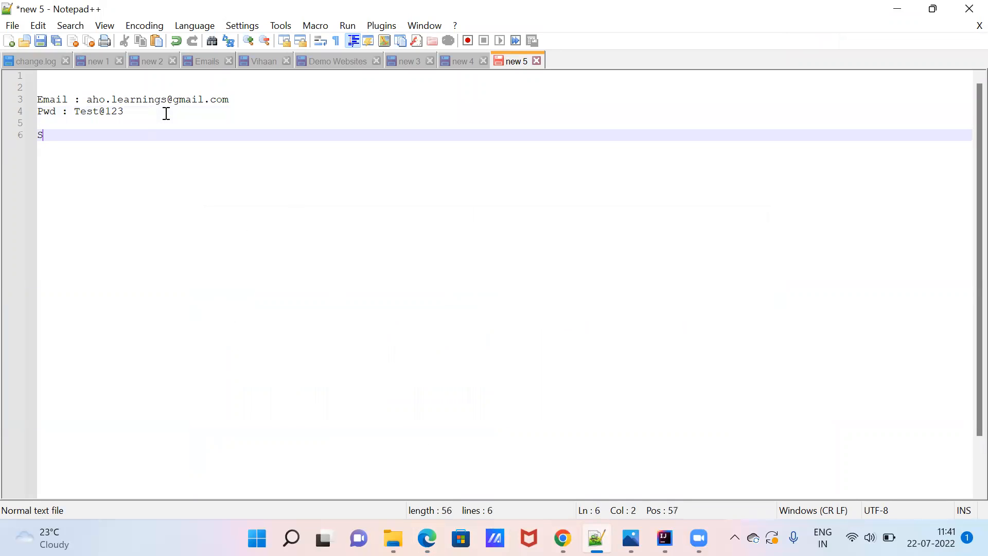
pyautogui.press('Return')
pyautogui.press('Return')
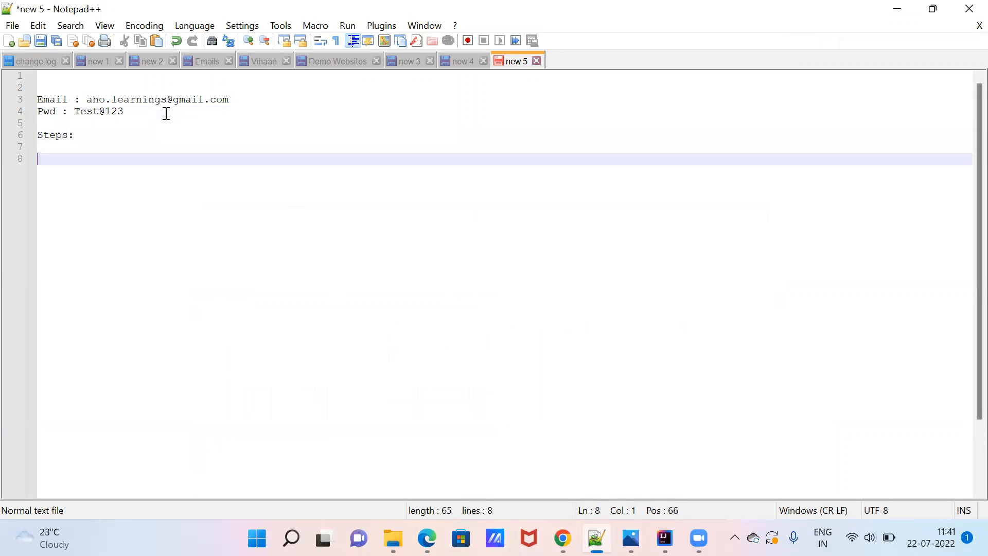
pyautogui.press('BackSpace')
pyautogui.write('1. ')
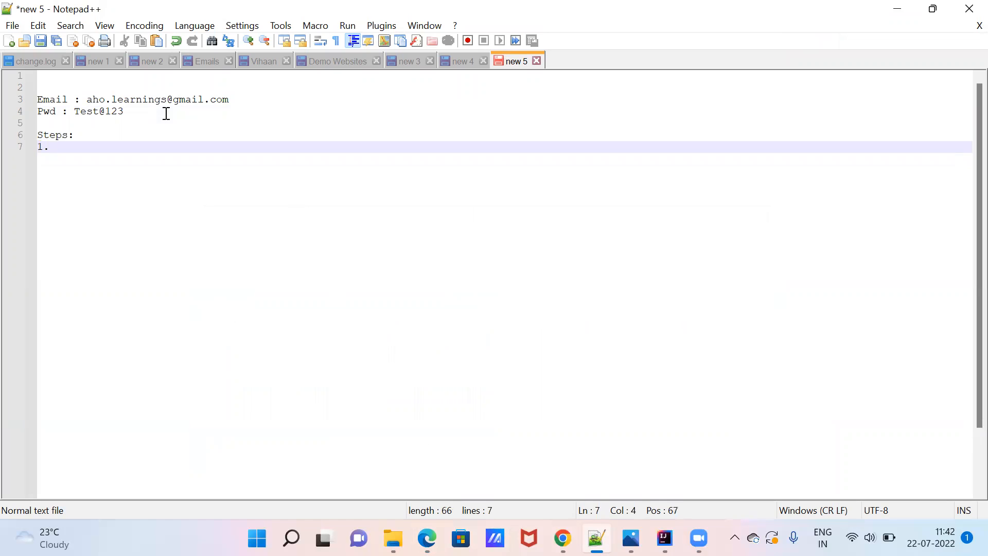
pyautogui.write('Enter url :')
pyautogui.doubleClick(70, 146)
pyautogui.write('Launch')
pyautogui.click(143, 147)
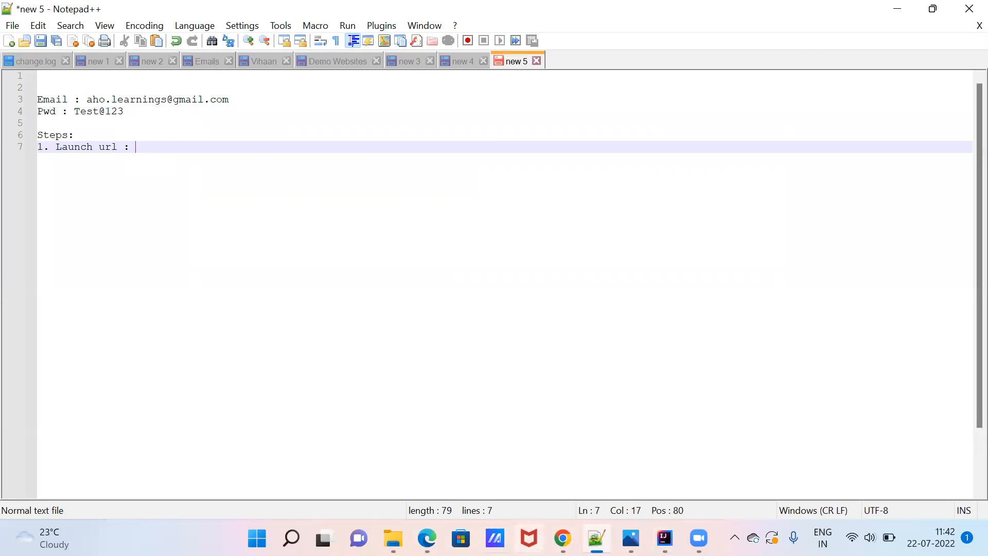
# Copy the OpenCart login URL from Edge and paste it into step 1.
pyautogui.click(428, 538)
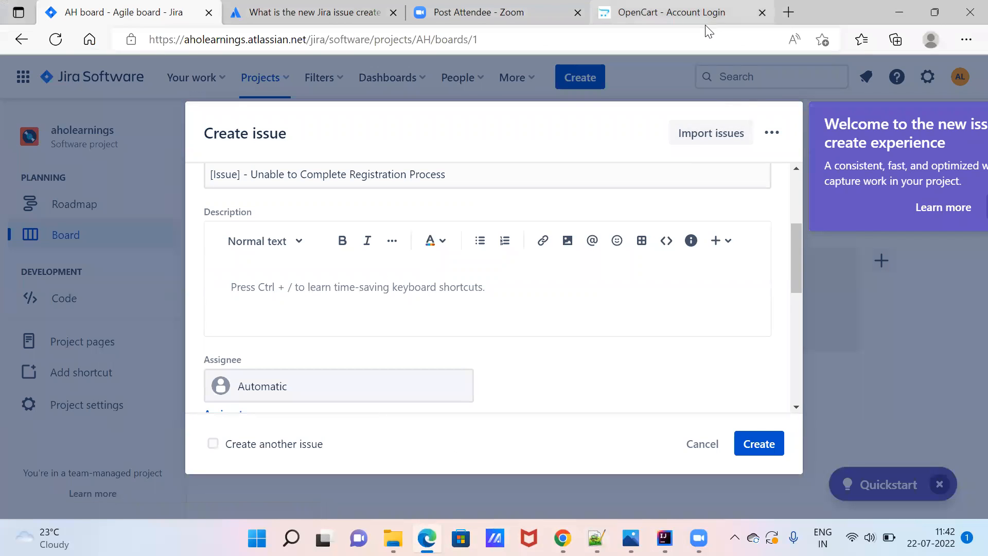
pyautogui.click(708, 18)
pyautogui.click(565, 41)
pyautogui.hotkey('ctrl', 'c')
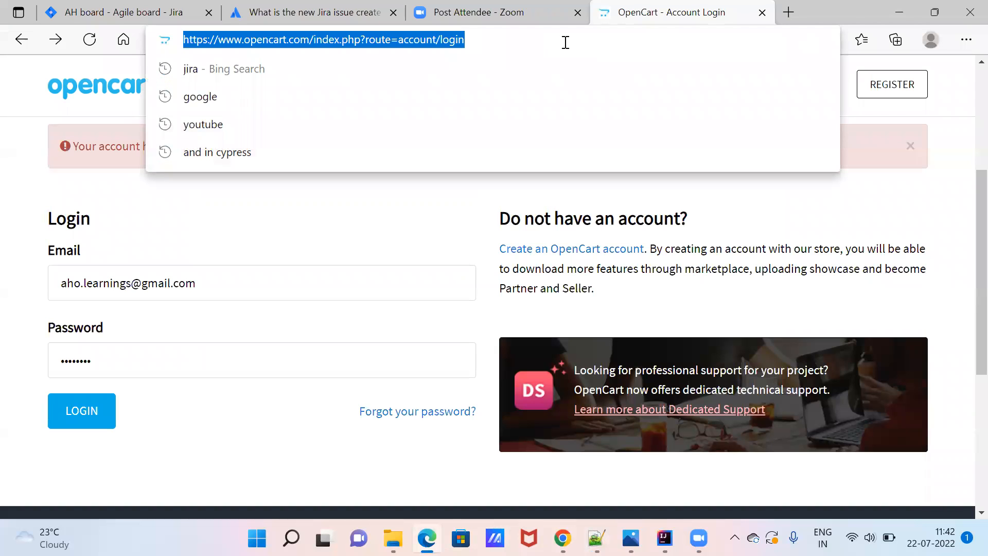
pyautogui.click(903, 12)
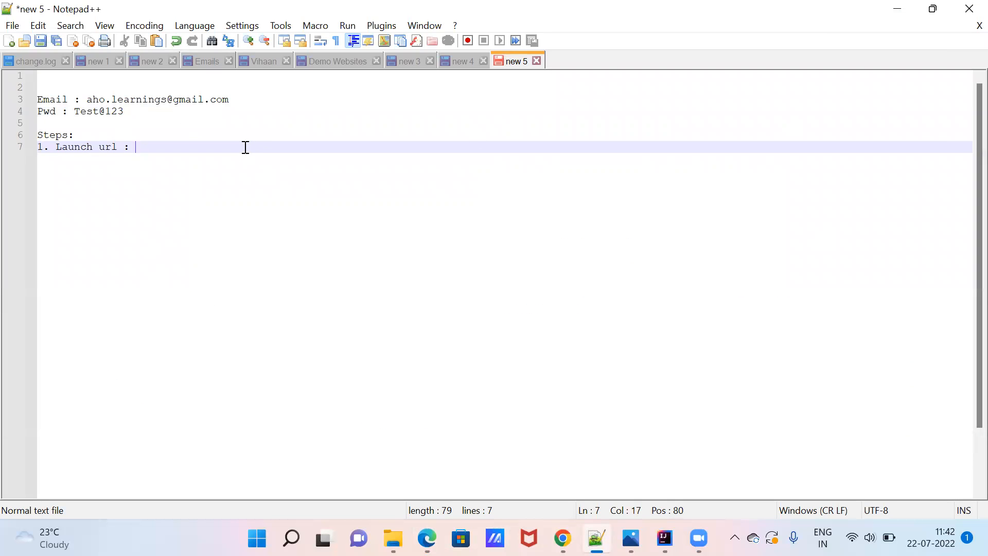
pyautogui.hotkey('ctrl', 'v')
# Add step '2. Click on the Register button.'.
pyautogui.press('Return')
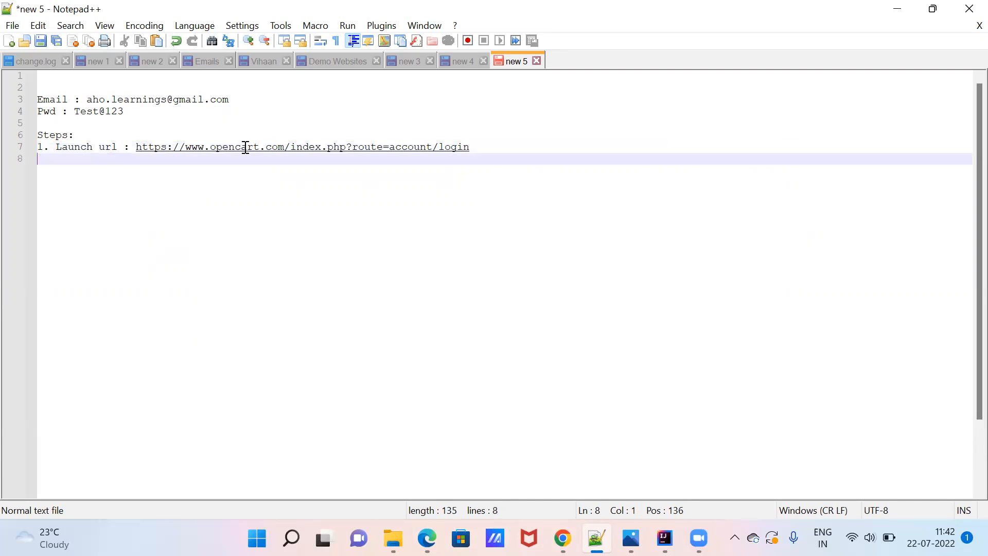
pyautogui.write('2.')
pyautogui.moveTo(427, 538)
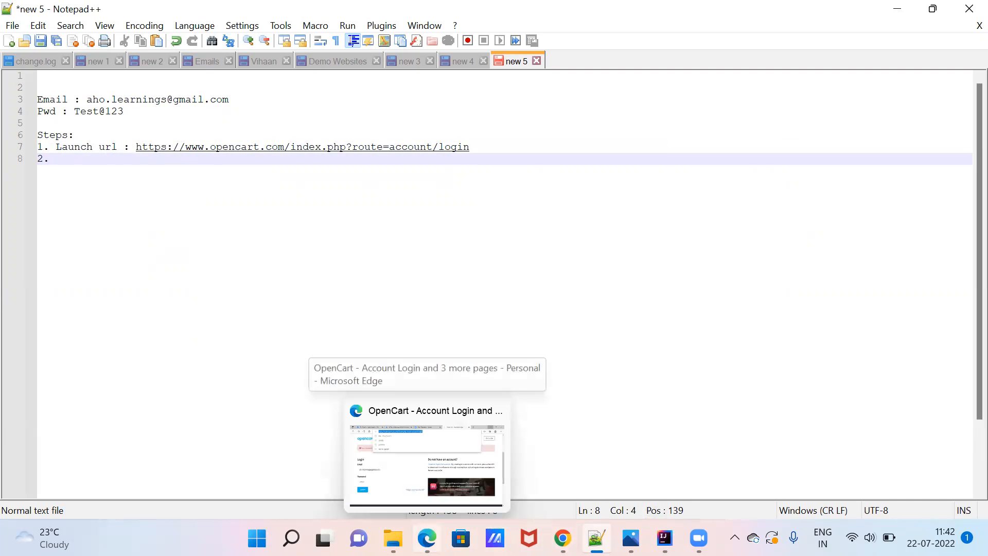
pyautogui.click(426, 461)
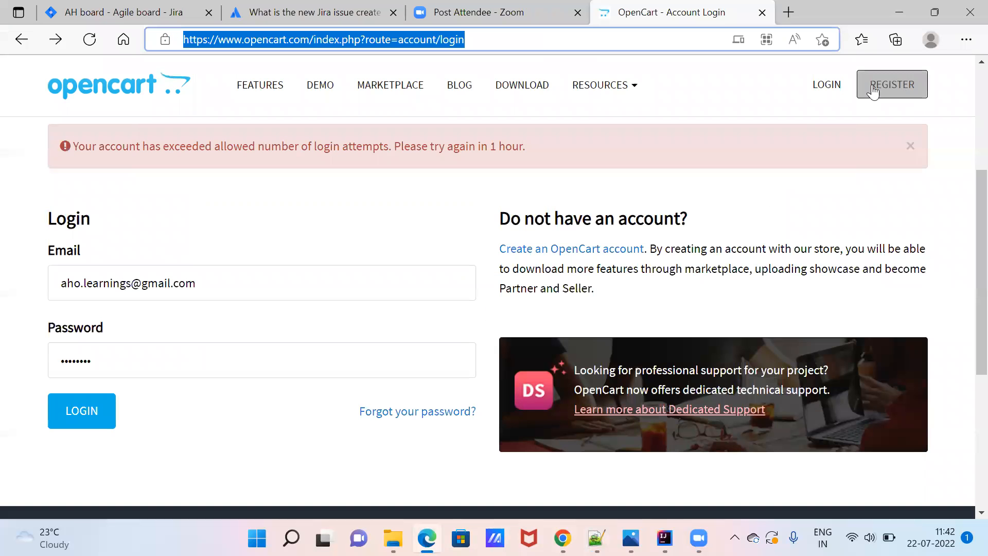
pyautogui.click(898, 11)
pyautogui.write('C')
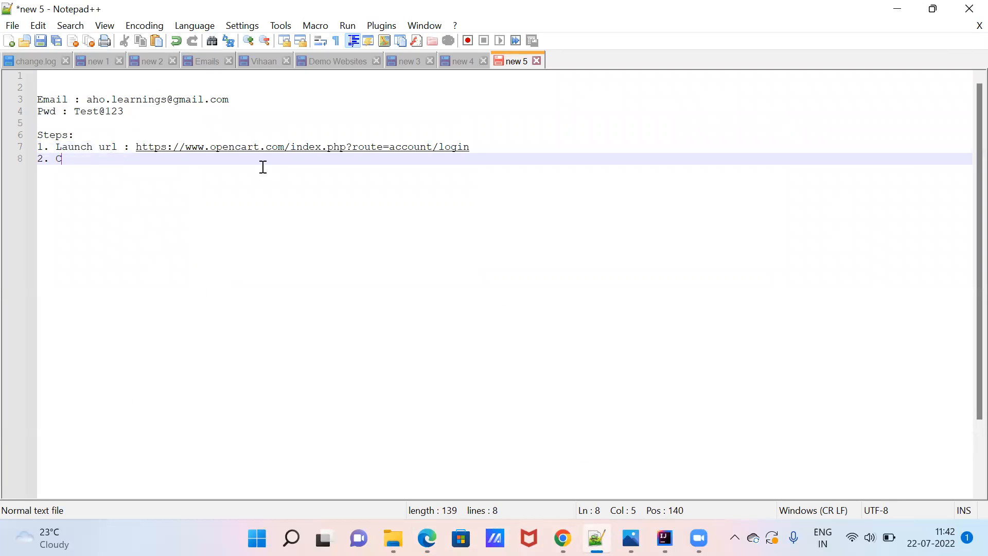
pyautogui.write('lick on the')
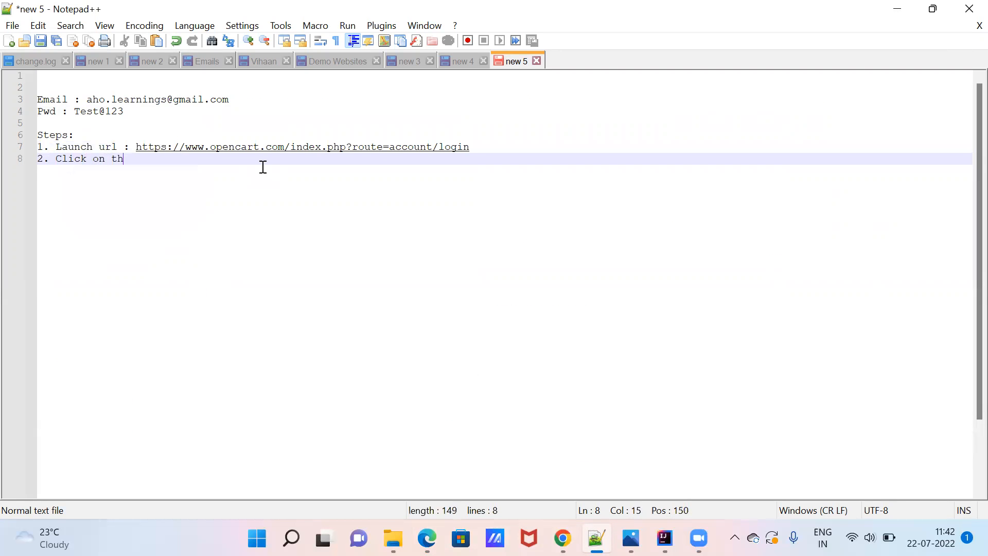
pyautogui.write('ister butt')
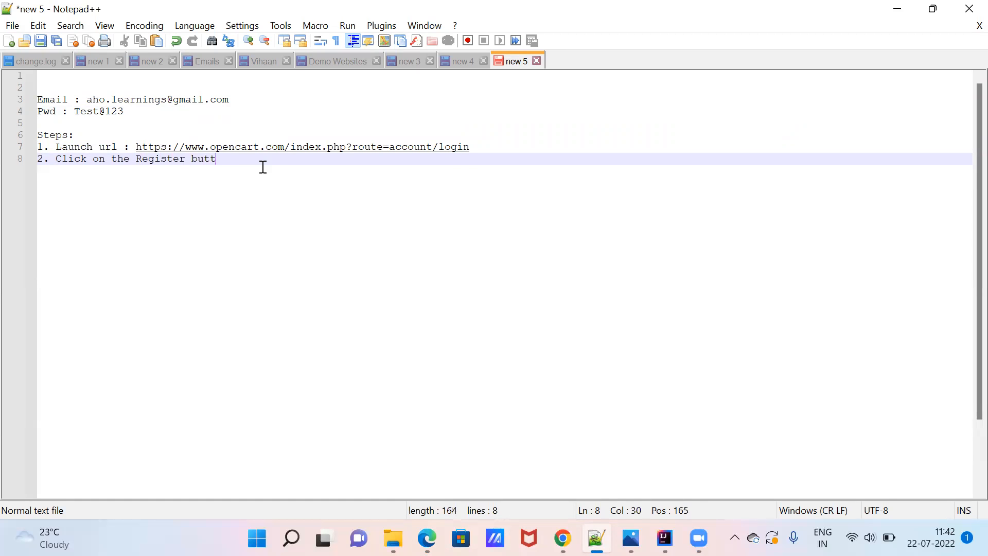
pyautogui.write('on.')
# Add an 'Expected result:' line '1. User should navigate to Registration page.'.
pyautogui.press('Return')
pyautogui.press('Return')
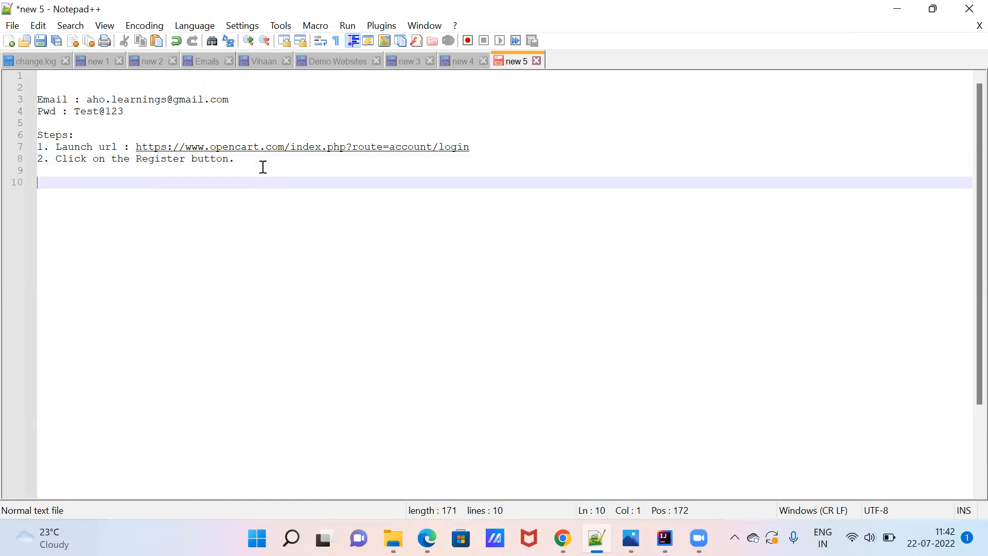
pyautogui.write('Expected result:')
pyautogui.press('Return')
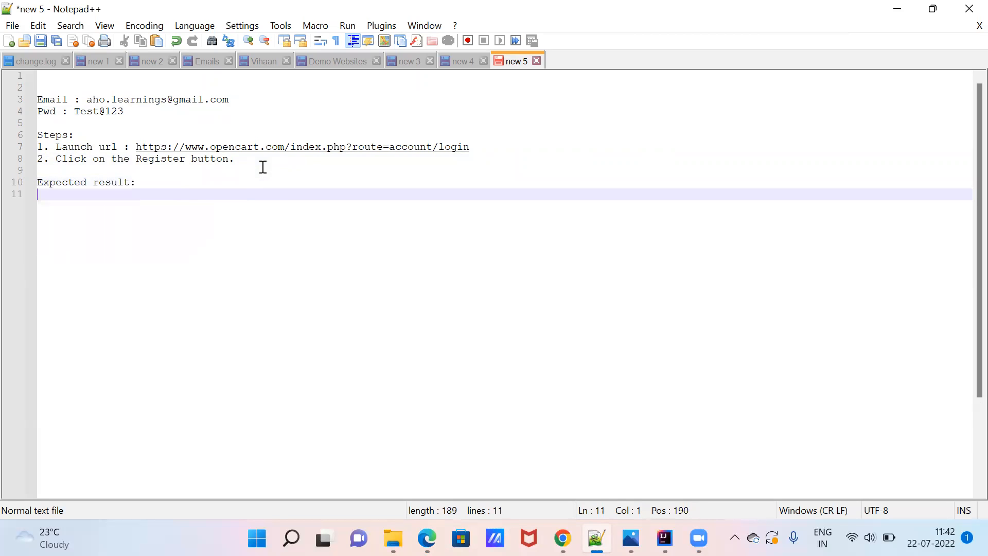
pyautogui.write('1.')
pyautogui.write('User should ')
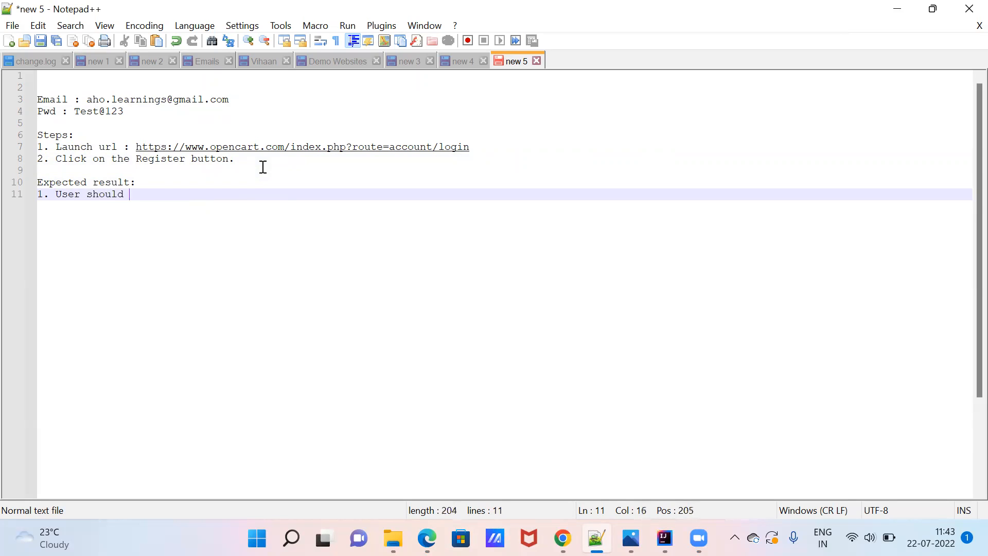
pyautogui.write('navigate to Registr')
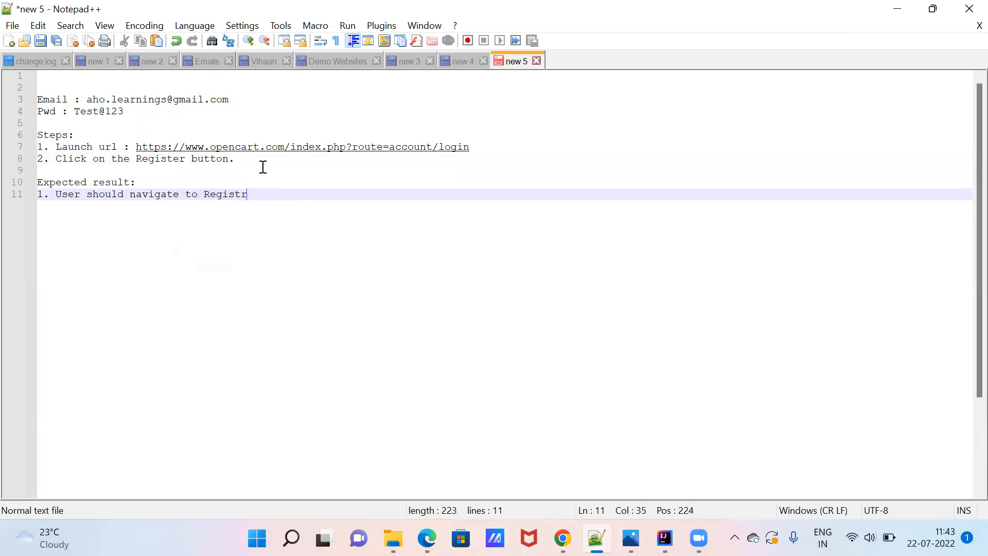
pyautogui.write('ation screen')
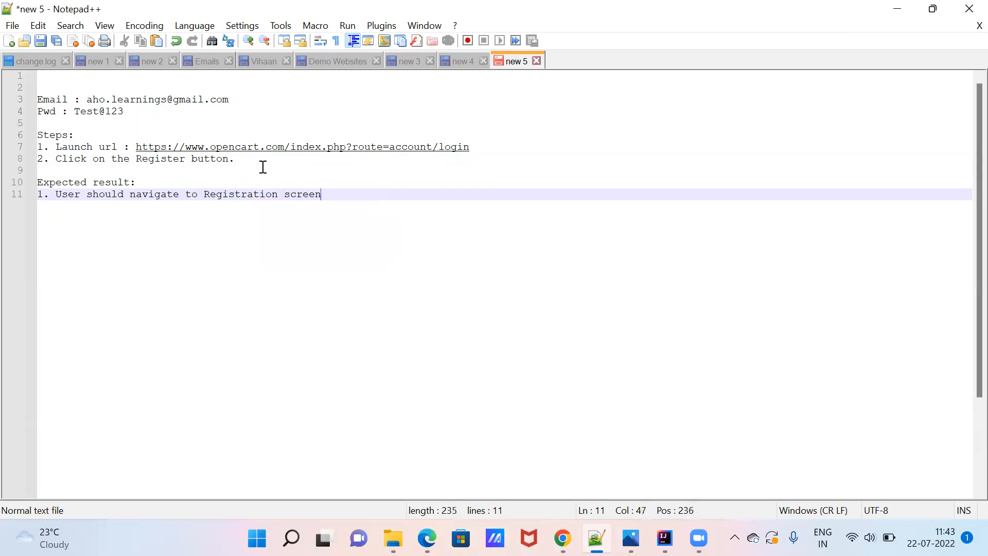
pyautogui.press('BackSpace')
pyautogui.press('BackSpace')
pyautogui.press('BackSpace')
pyautogui.press('BackSpace')
pyautogui.press('BackSpace')
pyautogui.press('BackSpace')
pyautogui.write('page.')
pyautogui.press('Return')
pyautogui.press('Return')
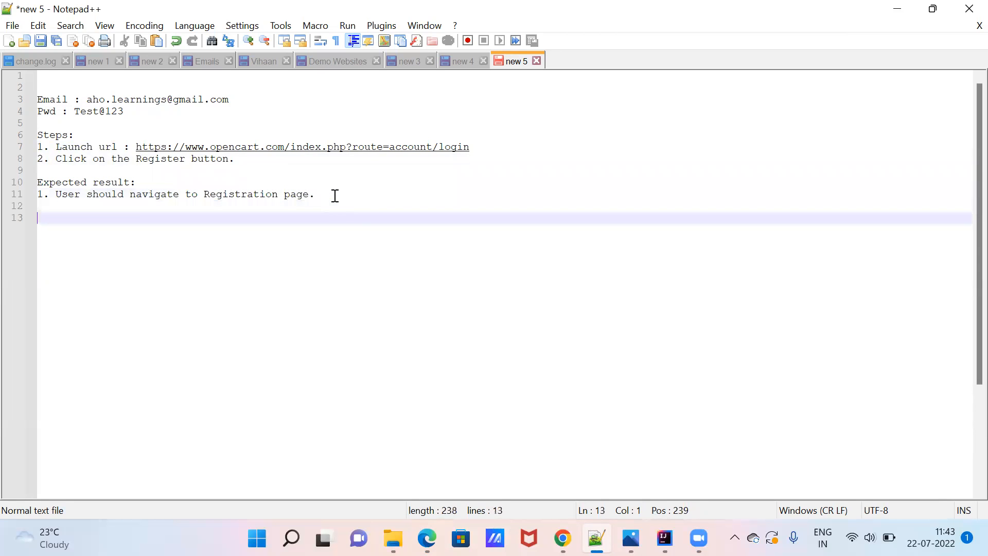
pyautogui.doubleClick(72, 181)
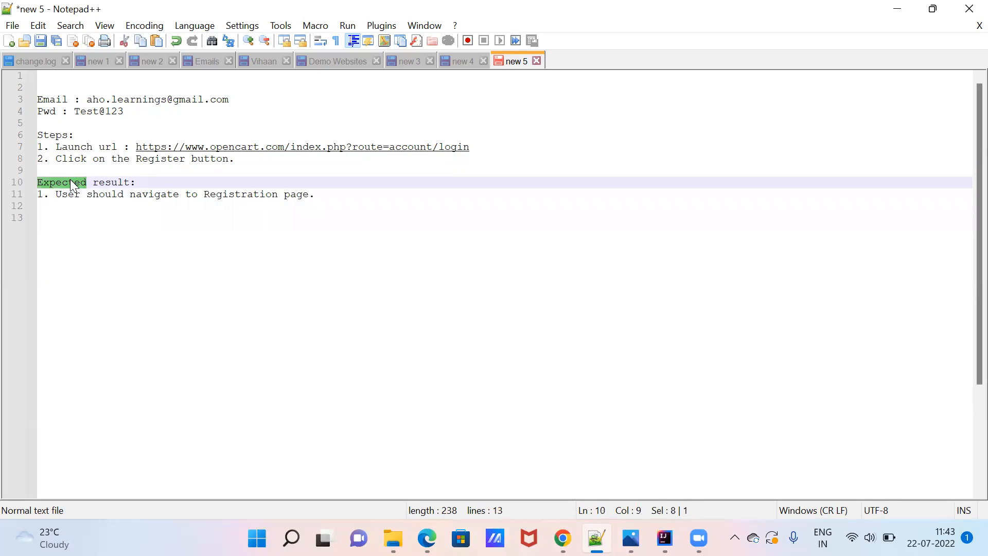
# Add an 'Actual result:' heading with point 1: after clicking 'Register', the user stays on the same page.
pyautogui.click(70, 226)
pyautogui.write('A')
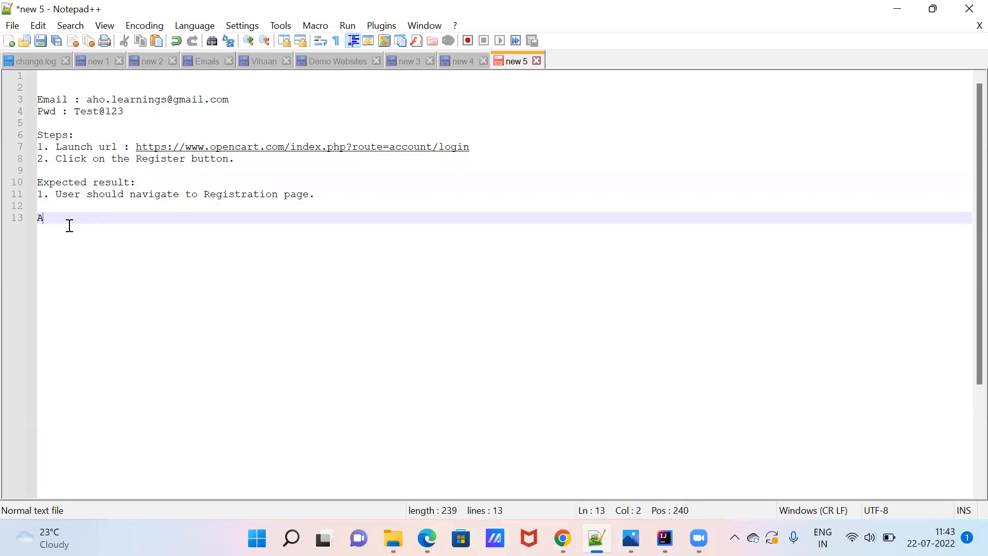
pyautogui.write('ctual res')
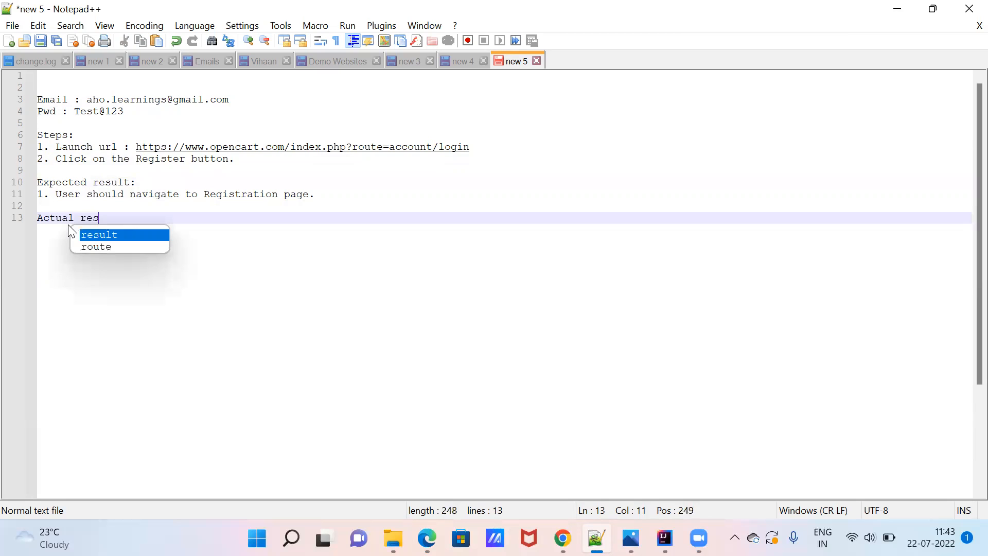
pyautogui.write('ult:')
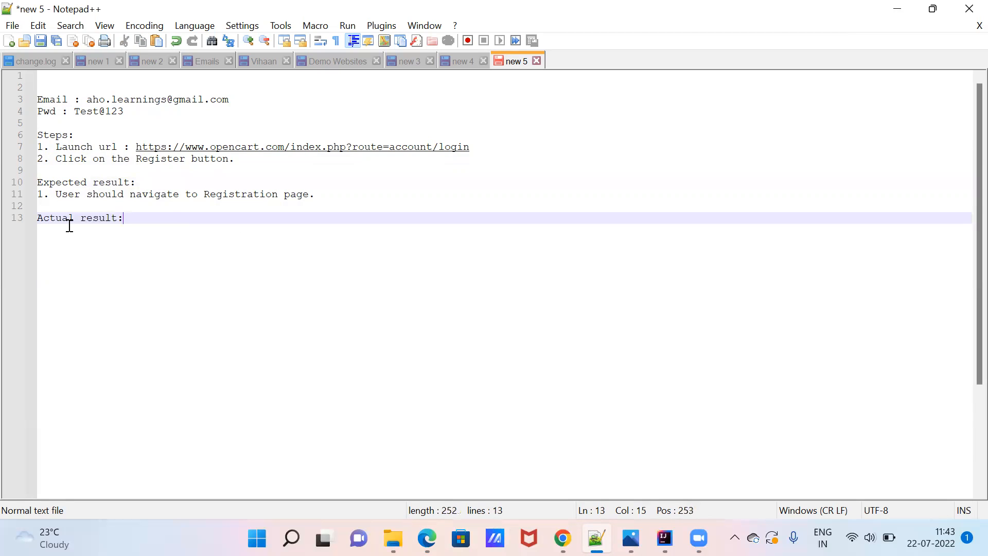
pyautogui.press('Return')
pyautogui.write('1.')
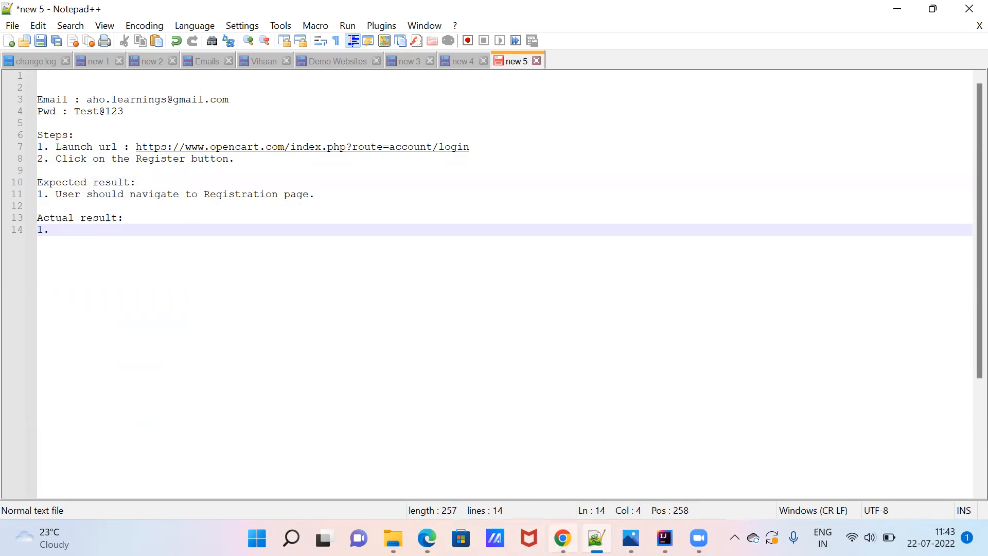
pyautogui.click(427, 538)
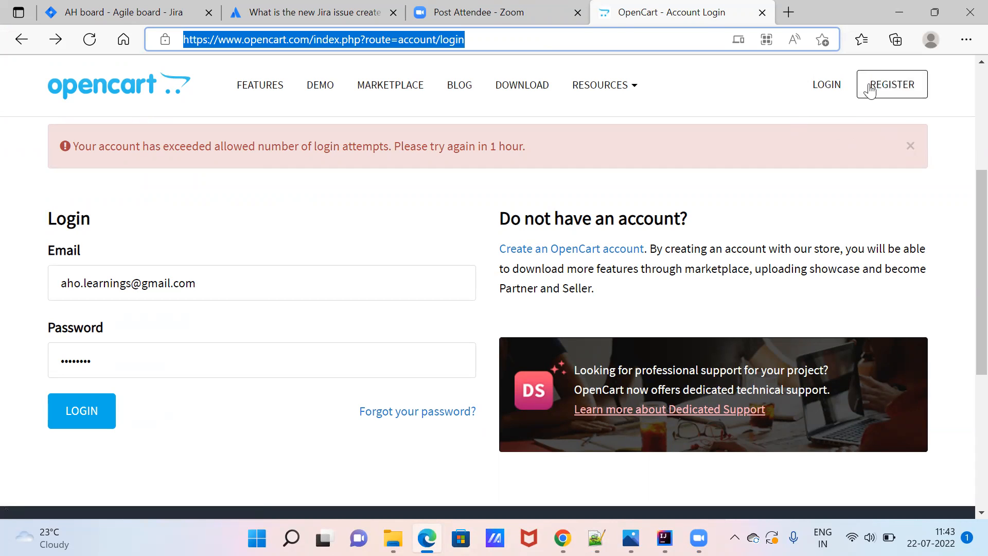
pyautogui.click(905, 6)
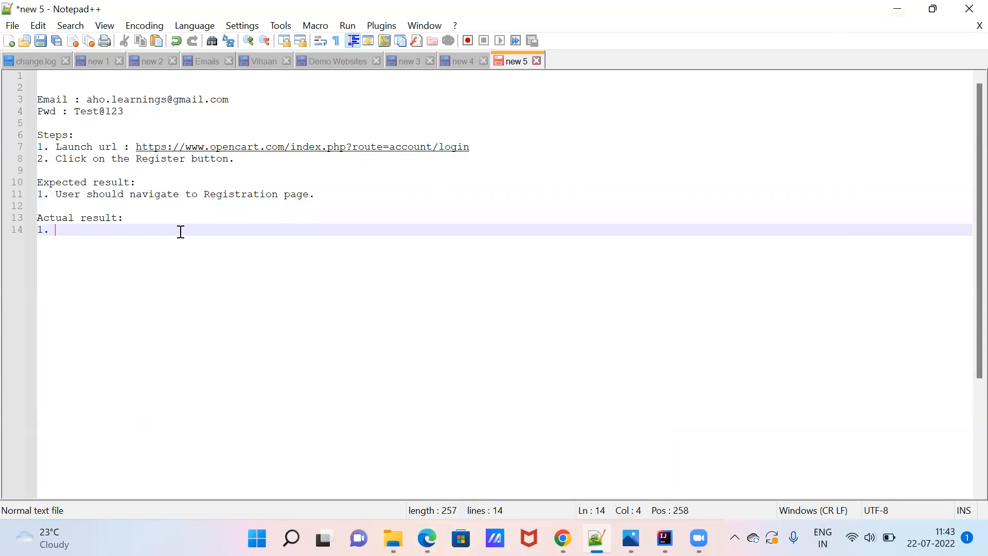
pyautogui.write('A')
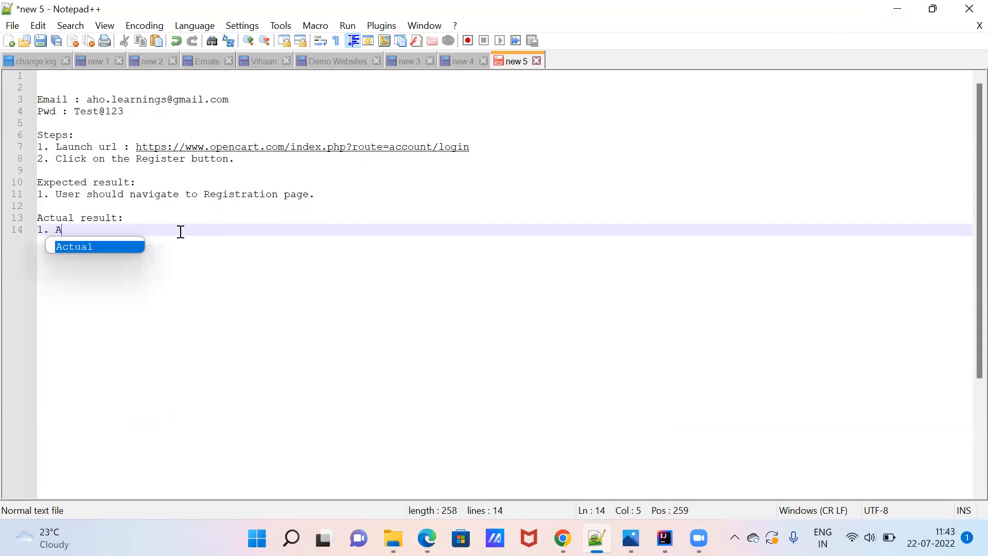
pyautogui.write('fter cl')
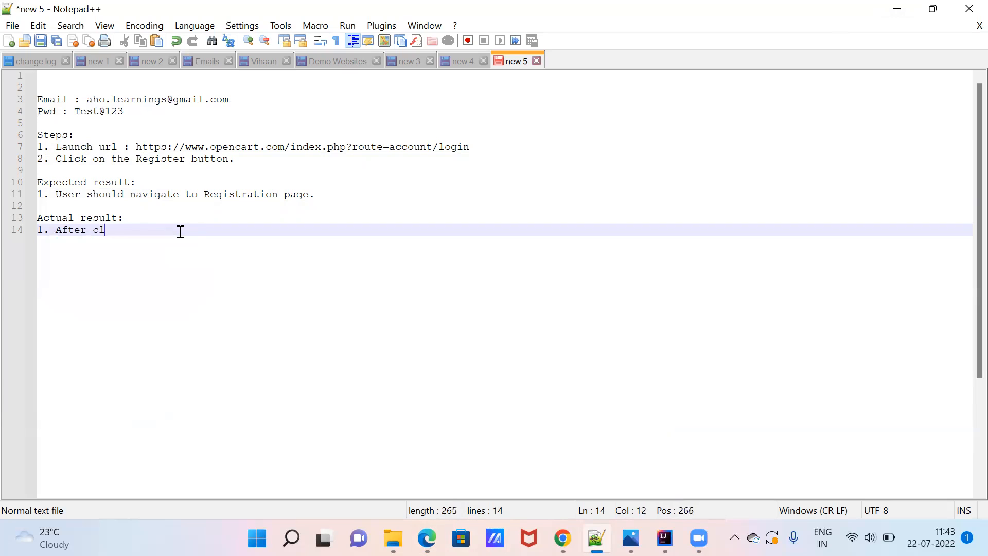
pyautogui.write("icking on 'Register")
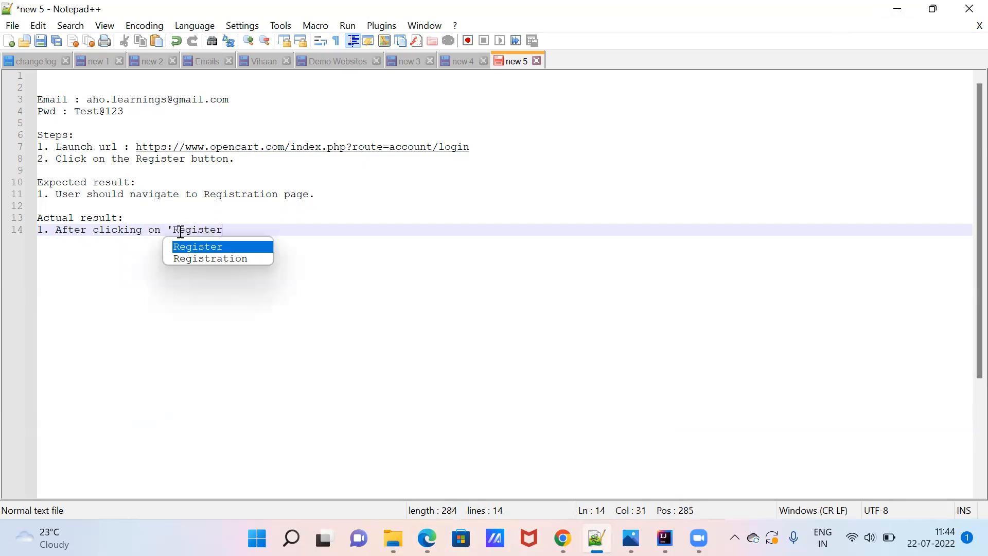
pyautogui.write("' button")
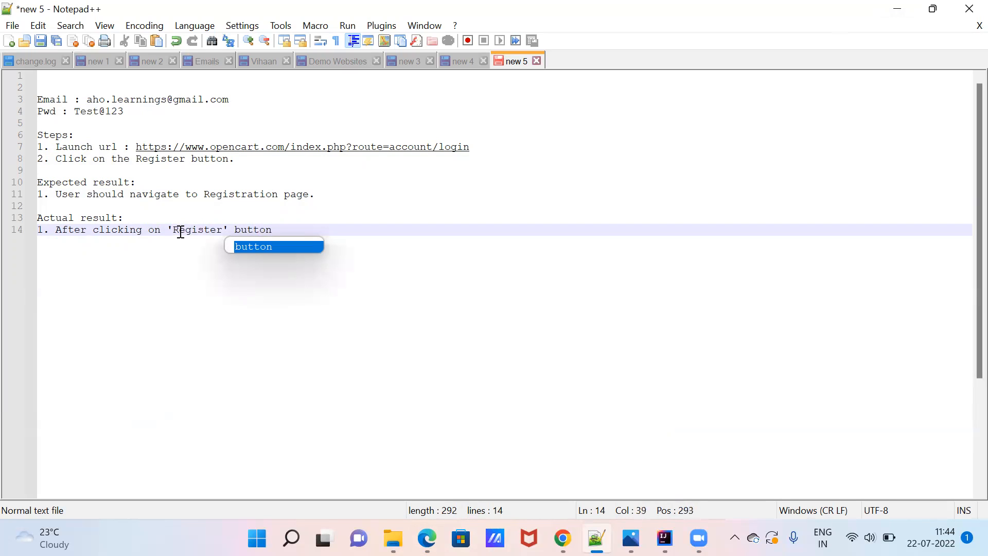
pyautogui.write(', User s')
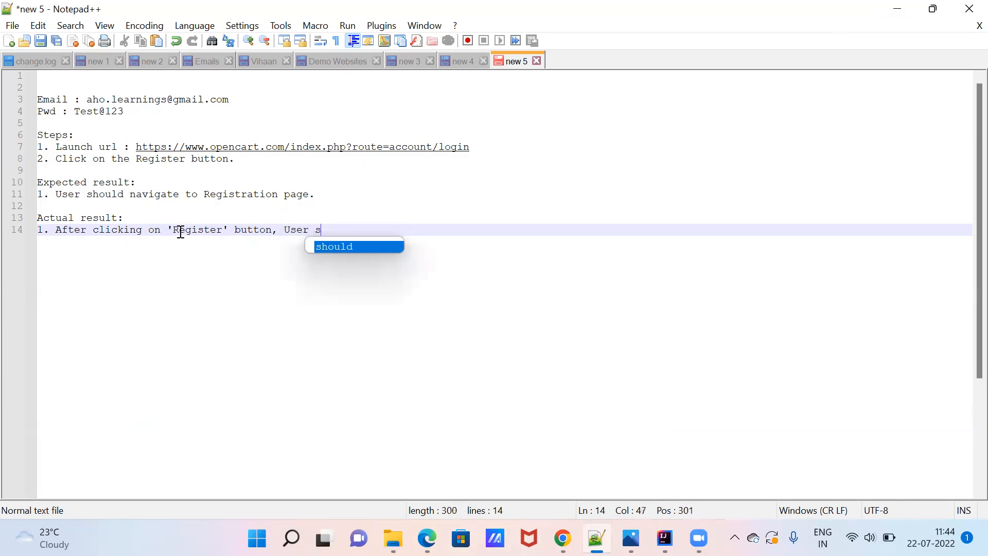
pyautogui.write('till in the')
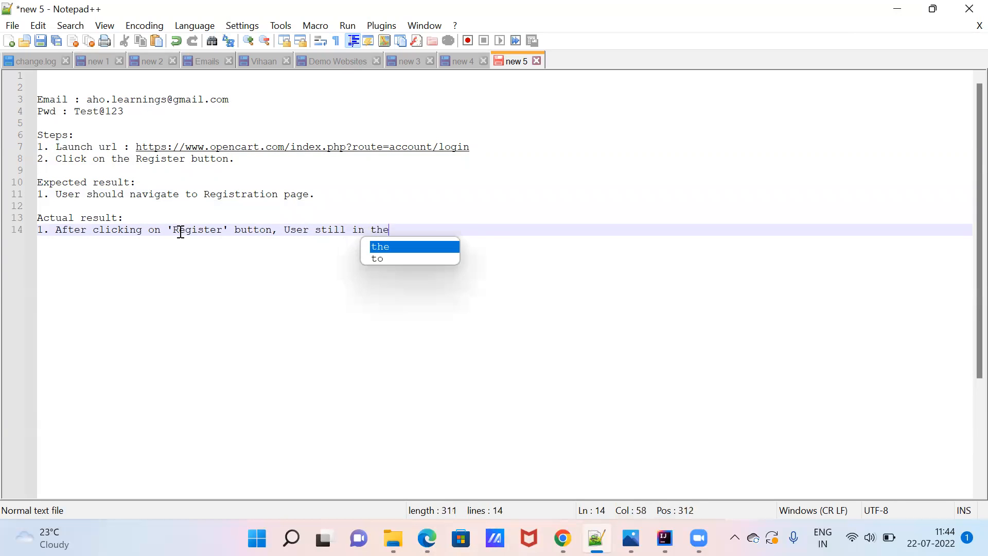
pyautogui.write(' same page')
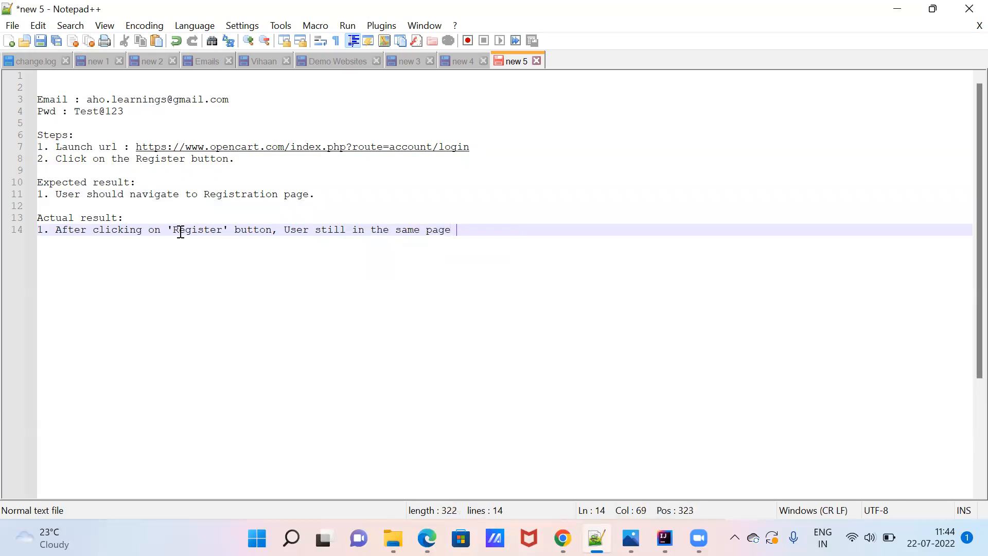
pyautogui.press('BackSpace')
pyautogui.write('.')
# Add point 2: 'There is no action happened by clicking on the Register button.'.
pyautogui.press('Return')
pyautogui.write('2. ')
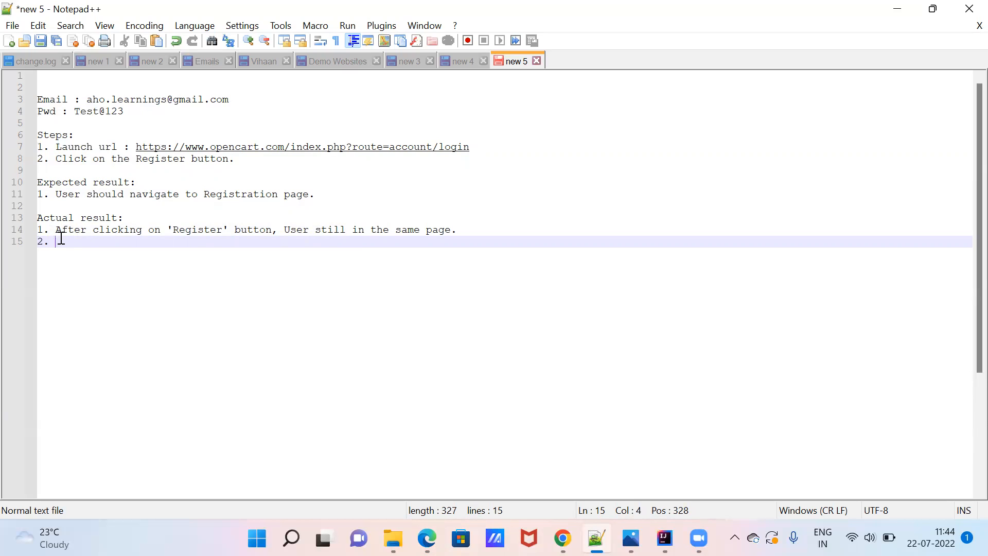
pyautogui.write('No')
pyautogui.press('BackSpace')
pyautogui.press('BackSpace')
pyautogui.press('BackSpace')
pyautogui.write('There is no action ')
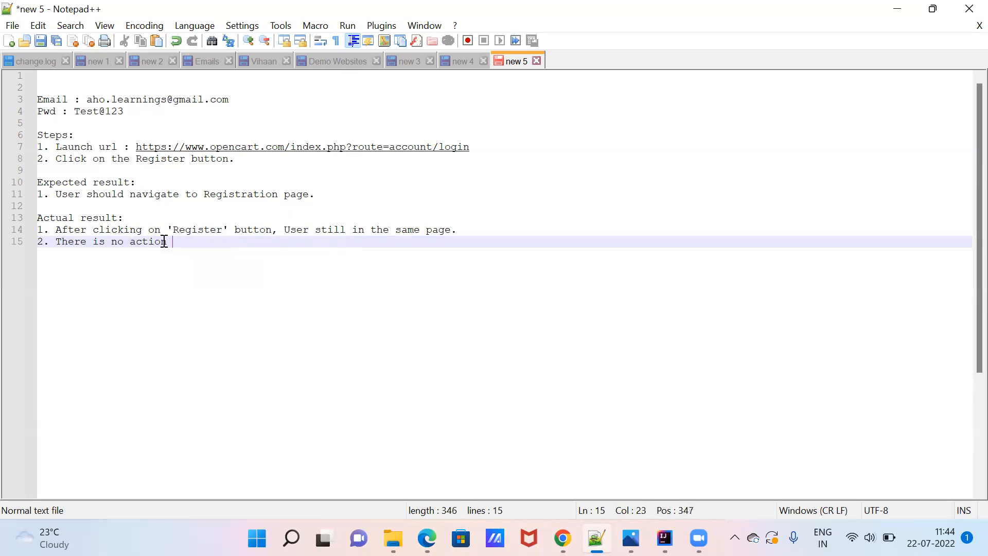
pyautogui.write('happened by cl')
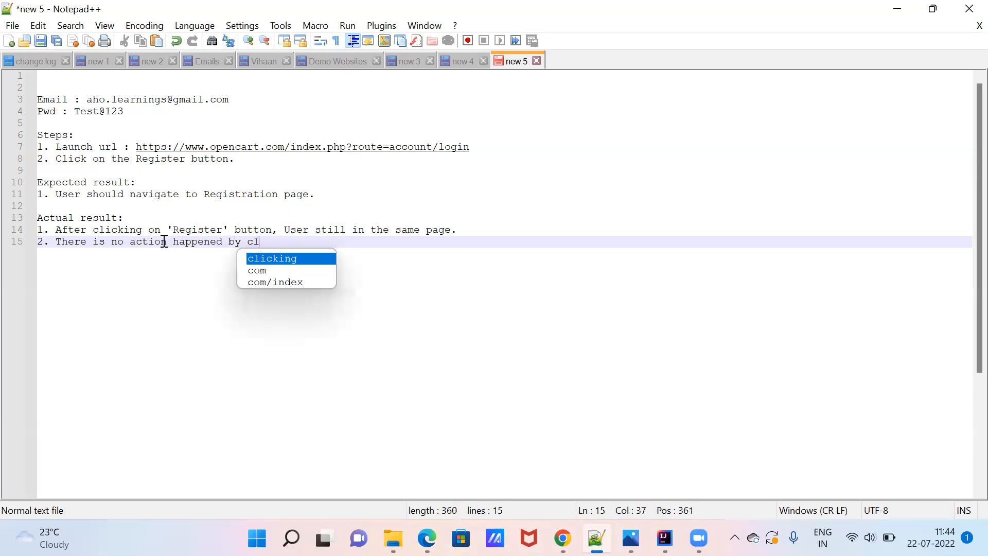
pyautogui.write('icking on')
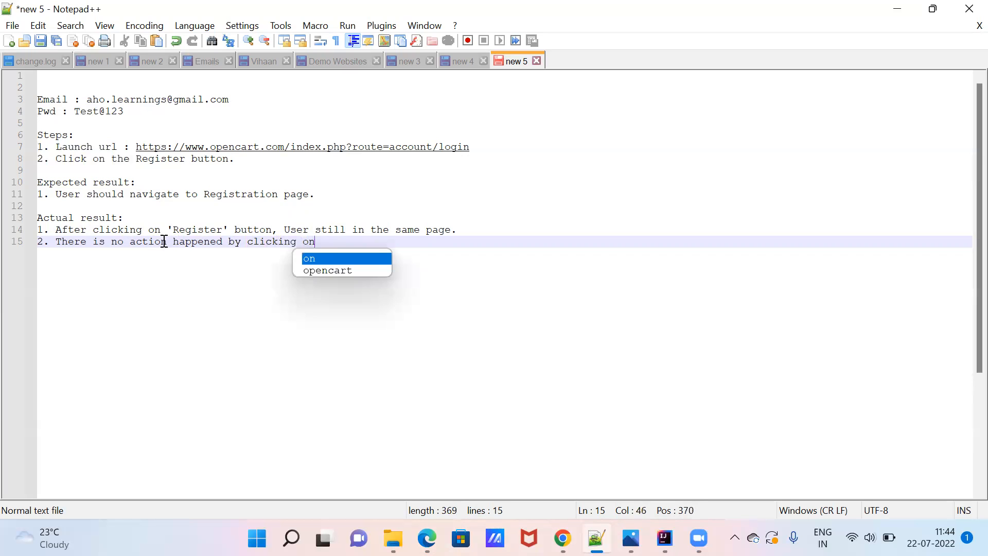
pyautogui.write(' the Regis')
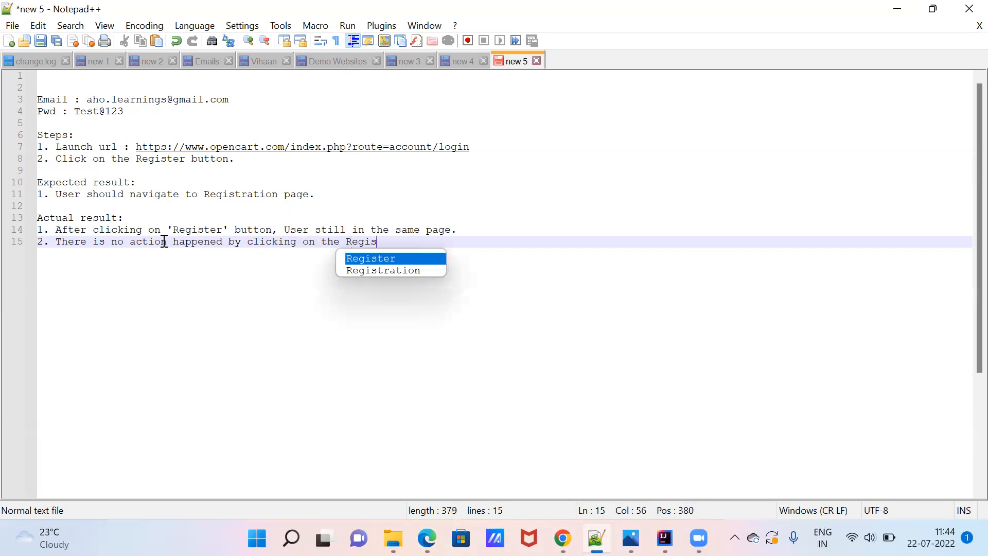
pyautogui.write('ter button.')
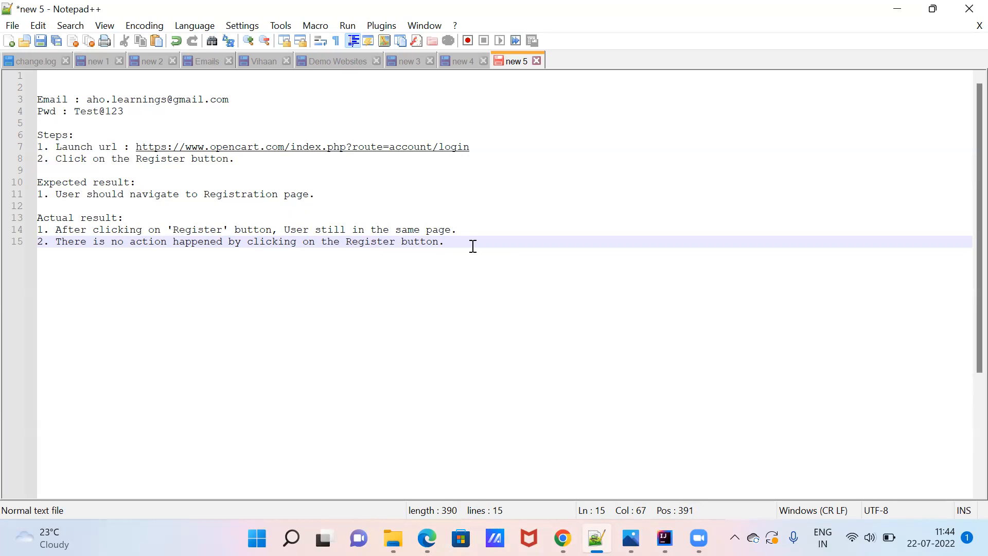
# Type 'Please refer the screenshot or video attached as evidence.' below point 2, correcting 'attched'.
pyautogui.press('Return')
pyautogui.press('Return')
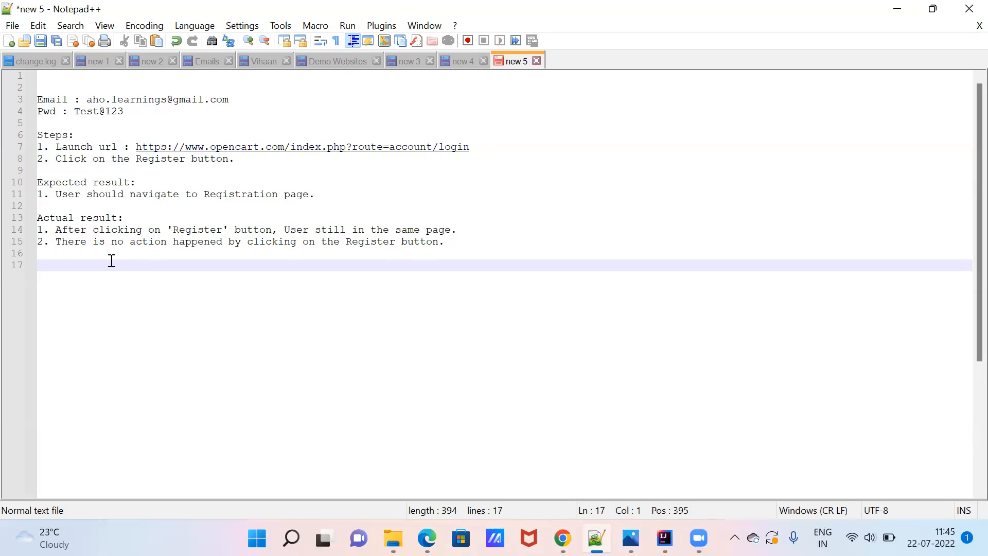
pyautogui.write('Please refer the screenshot ')
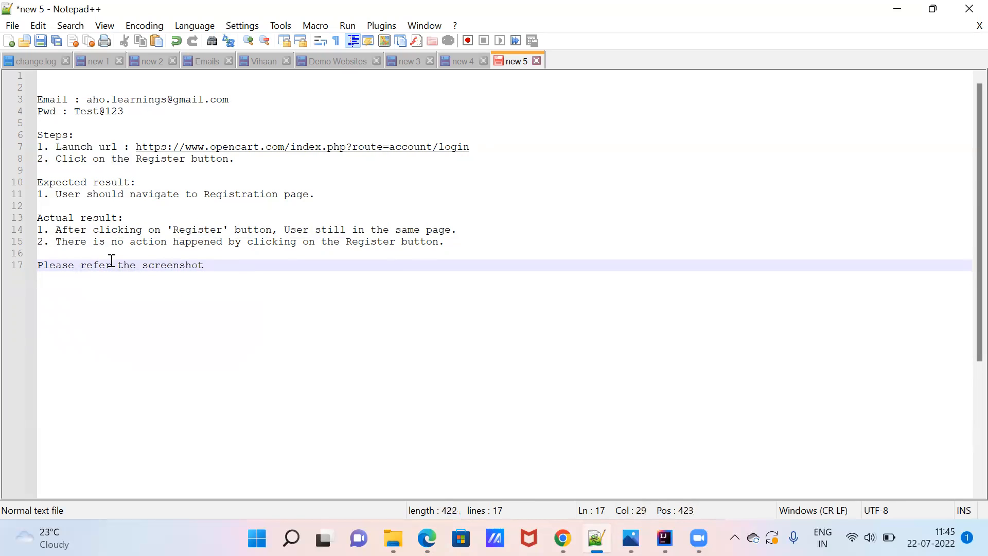
pyautogui.write('or video attched as')
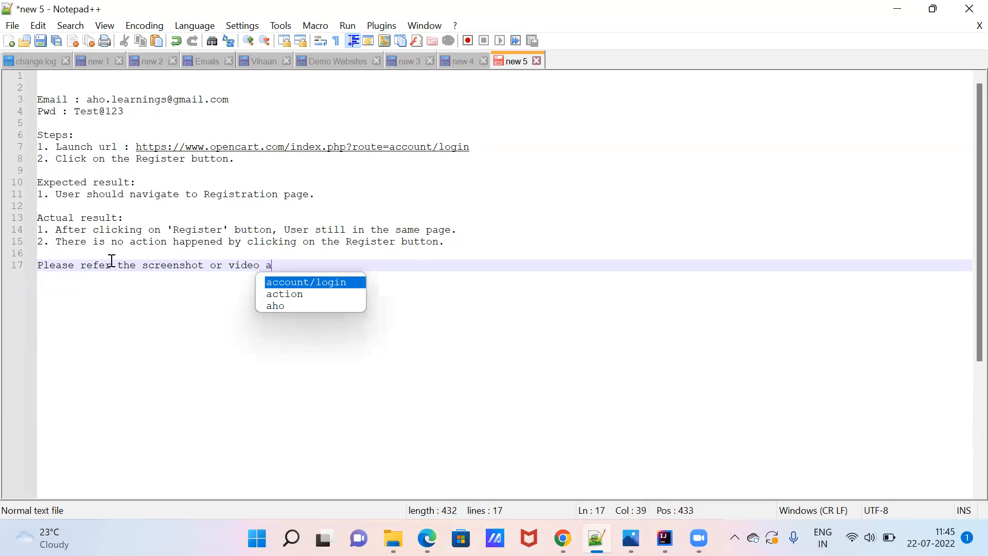
pyautogui.press('BackSpace')
pyautogui.press('BackSpace')
pyautogui.press('BackSpace')
pyautogui.press('BackSpace')
pyautogui.press('BackSpace')
pyautogui.press('BackSpace')
pyautogui.press('BackSpace')
pyautogui.press('BackSpace')
pyautogui.write('ached as evidence.')
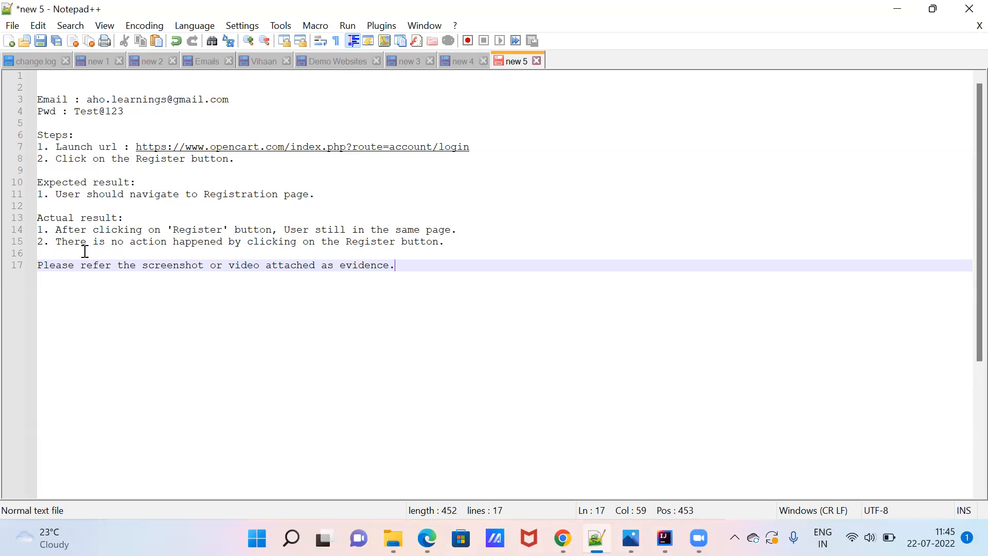
# Review the Register and evidence lines by selecting words across lines 10–17.
pyautogui.tripleClick(170, 265)
pyautogui.doubleClick(170, 265)
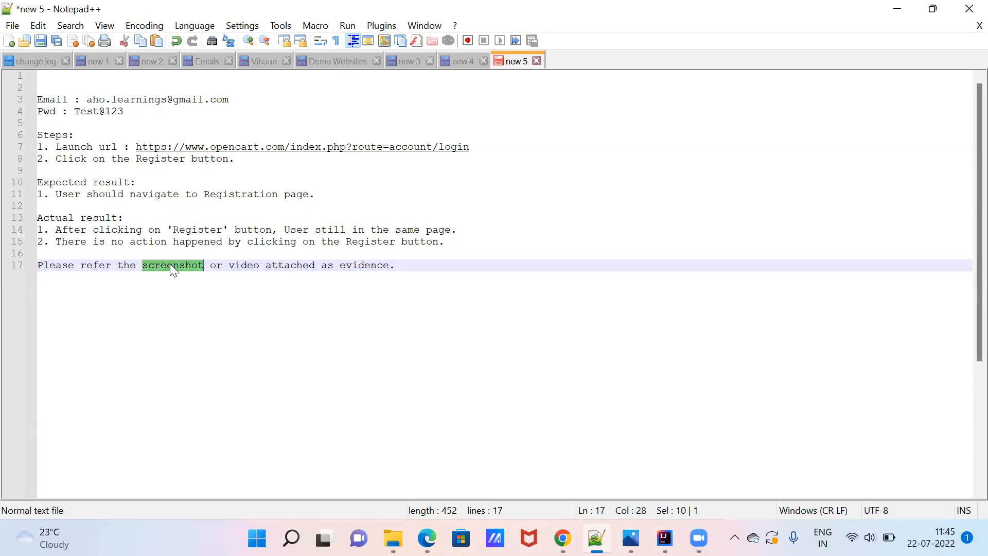
pyautogui.doubleClick(206, 227)
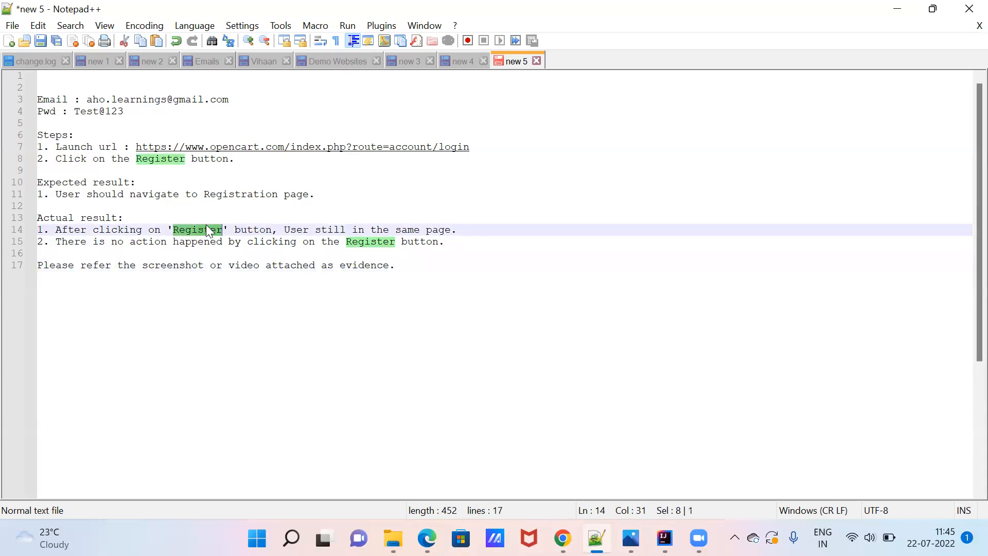
pyautogui.doubleClick(313, 240)
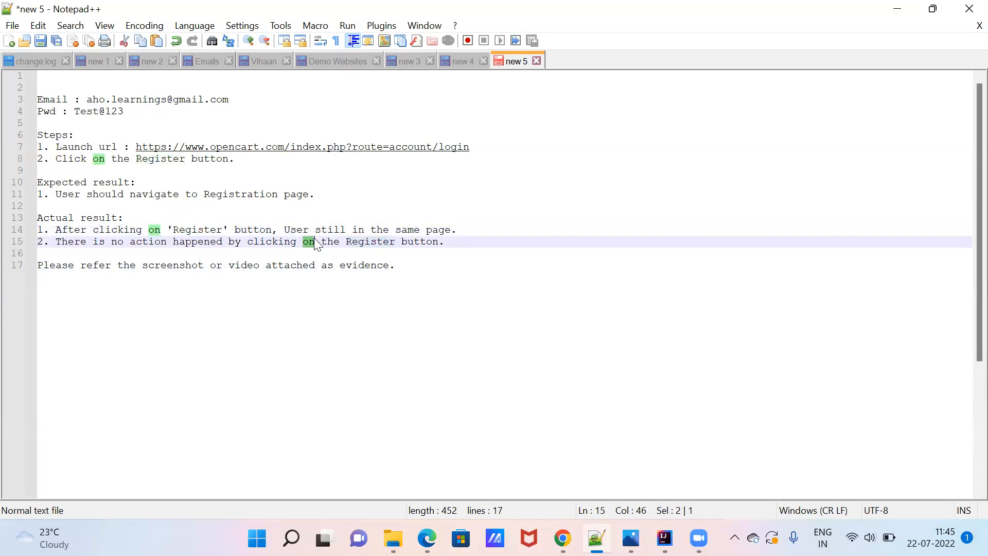
pyautogui.doubleClick(205, 226)
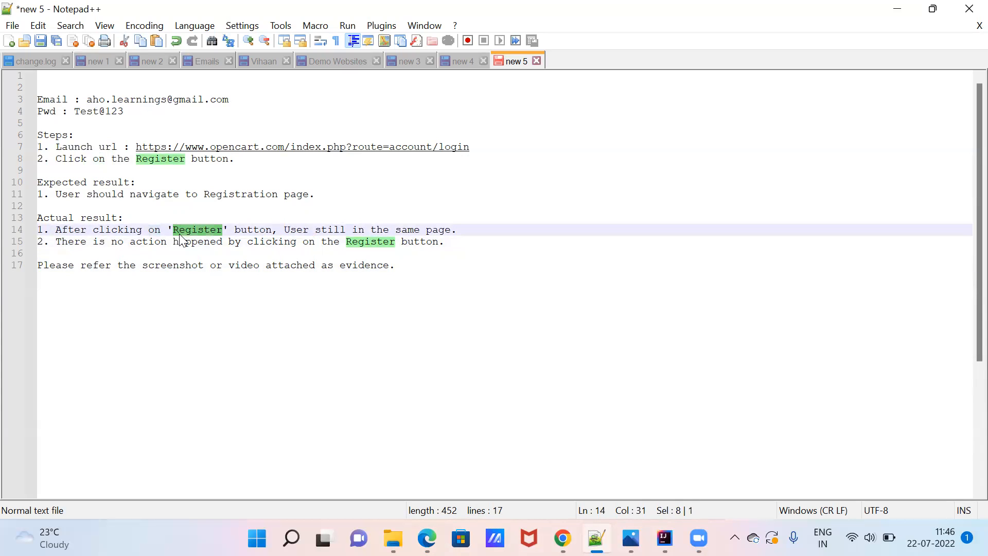
pyautogui.click(204, 232)
pyautogui.click(204, 238)
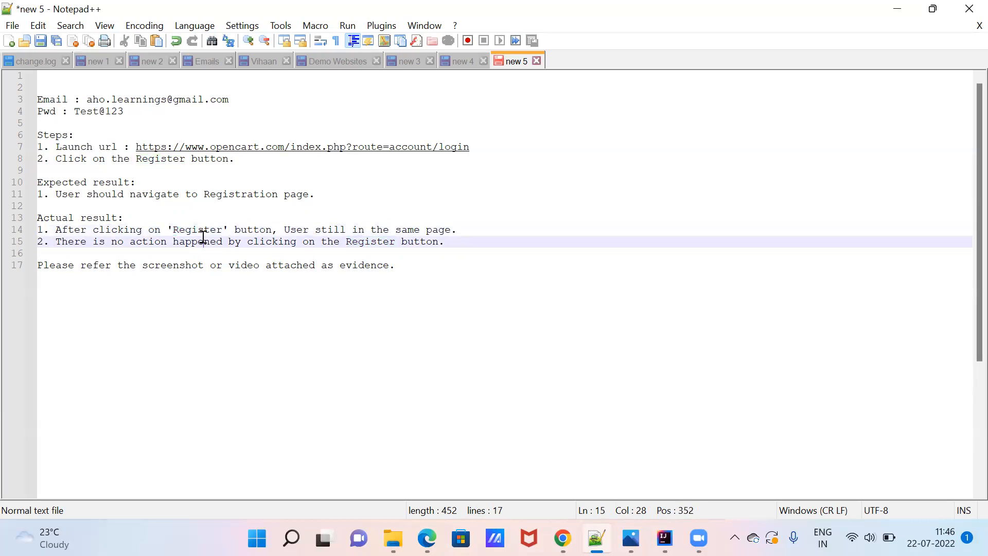
pyautogui.click(210, 181)
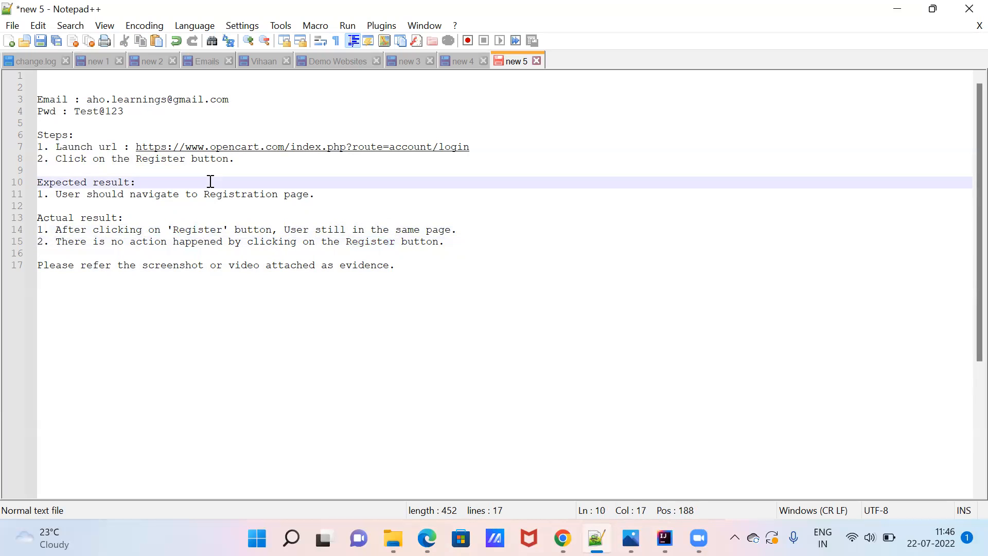
pyautogui.click(284, 249)
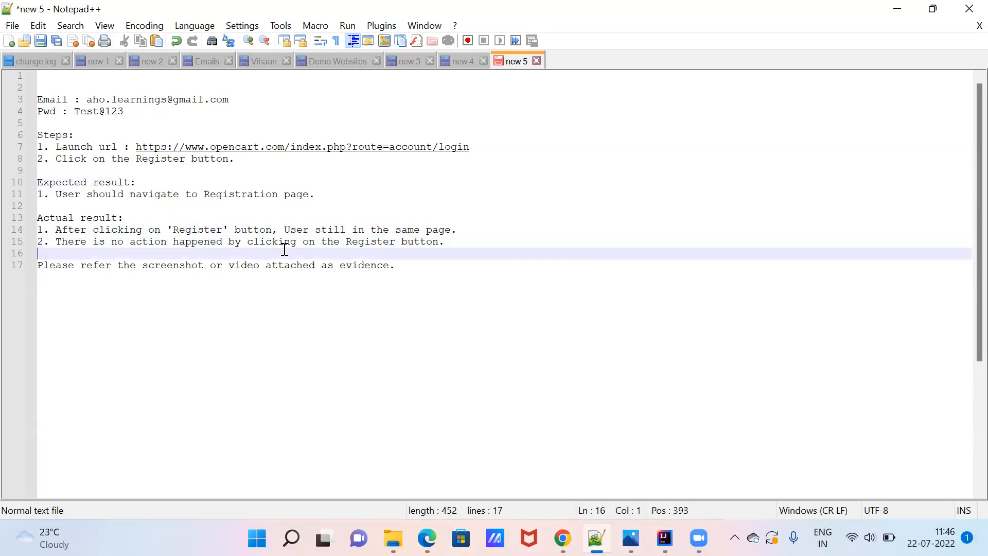
pyautogui.doubleClick(190, 264)
pyautogui.doubleClick(274, 267)
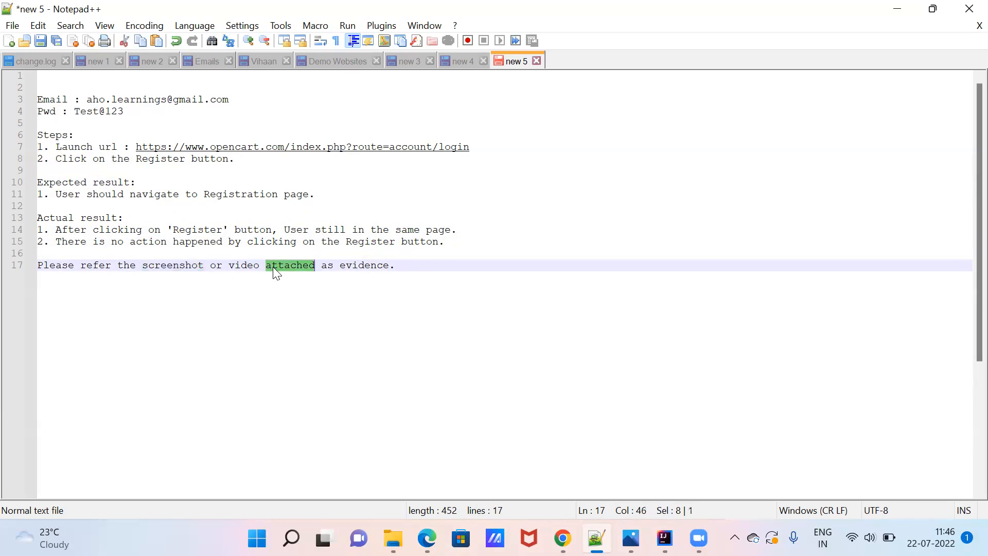
pyautogui.doubleClick(246, 266)
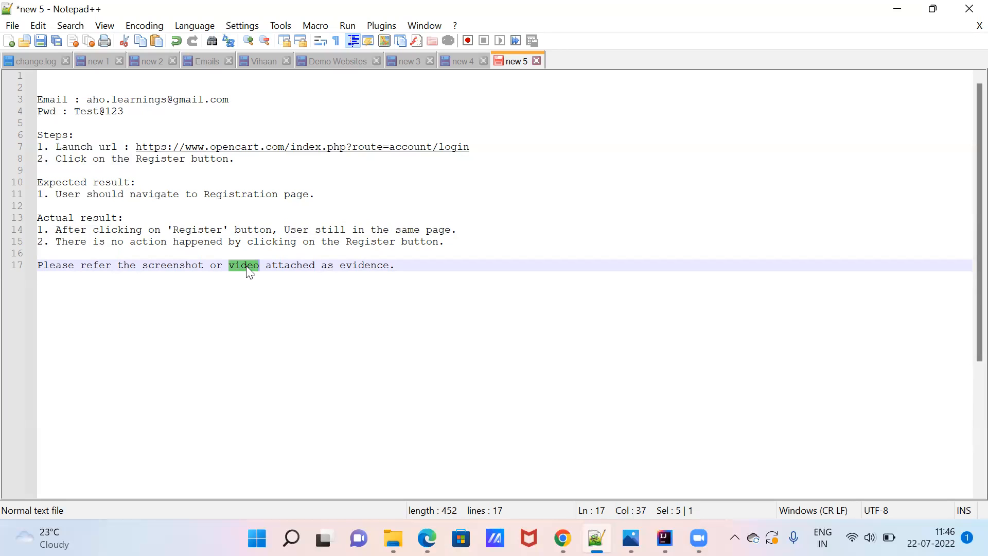
# Add an 'Environment : QA' line below the evidence sentence.
pyautogui.click(212, 271)
pyautogui.click(369, 266)
pyautogui.click(407, 266)
pyautogui.press('Return')
pyautogui.press('Return')
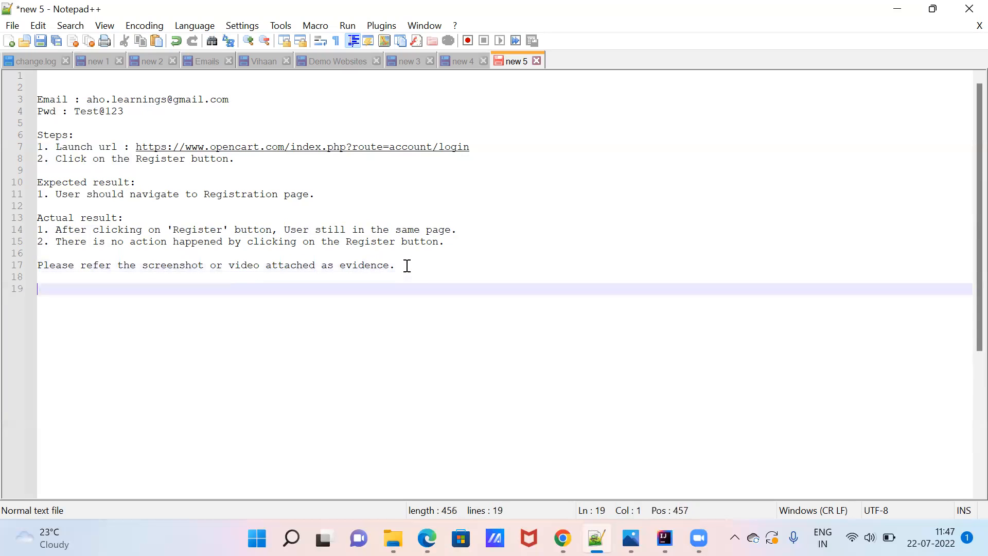
pyautogui.write('Environment : ')
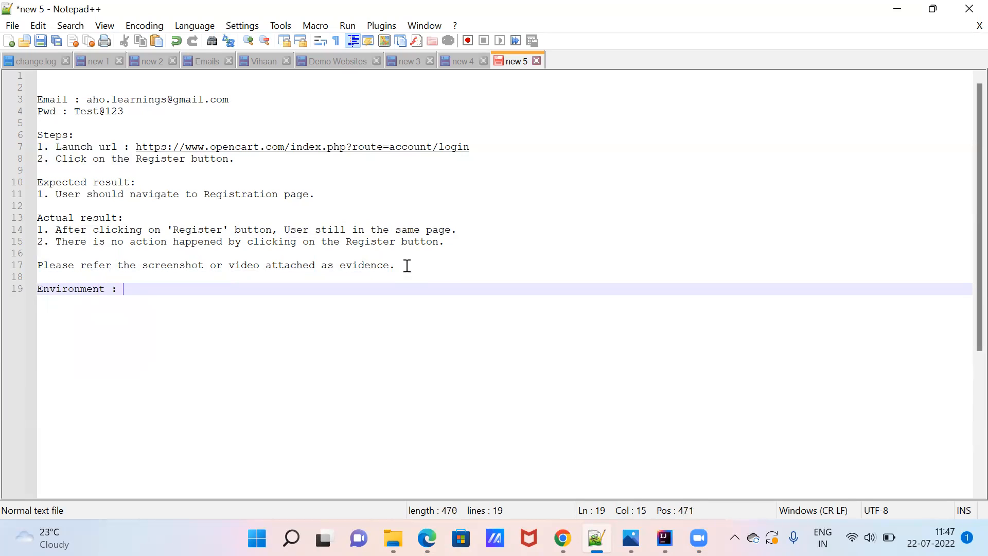
pyautogui.write('QA')
# End the Environment : QA line and select the report lines from Steps through Environment.
pyautogui.press('Return')
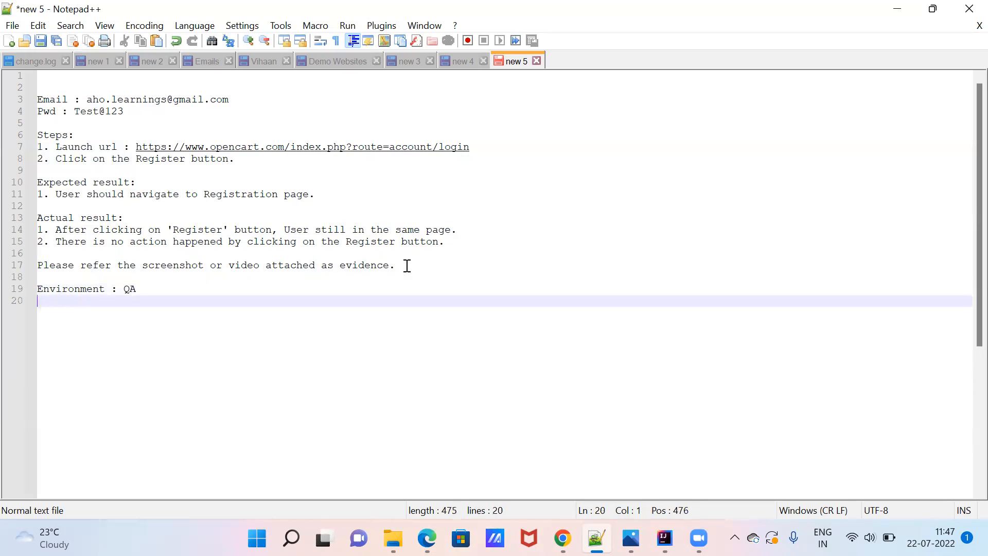
pyautogui.click(241, 293)
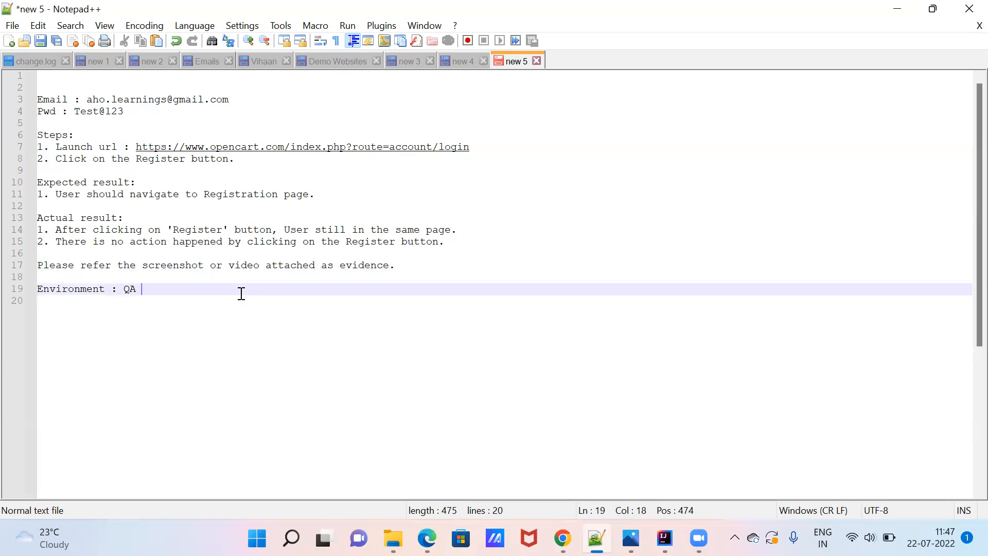
pyautogui.moveTo(241, 293); pyautogui.dragTo(32, 136)
pyautogui.hotkey('ctrl', 'c')
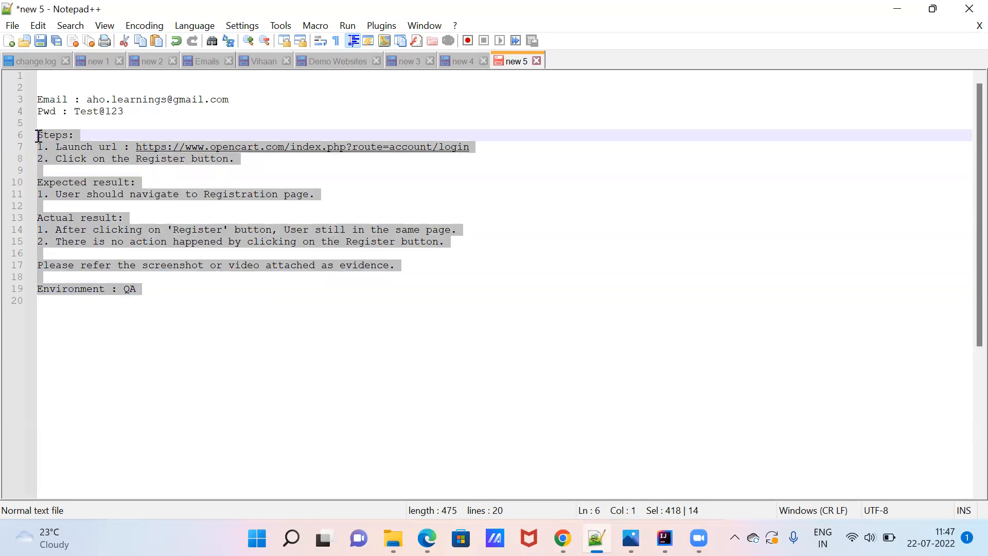
pyautogui.click(386, 186)
# Paste the Notepad++ bug report into the Description of Jira's Create issue dialog.
pyautogui.click(897, 14)
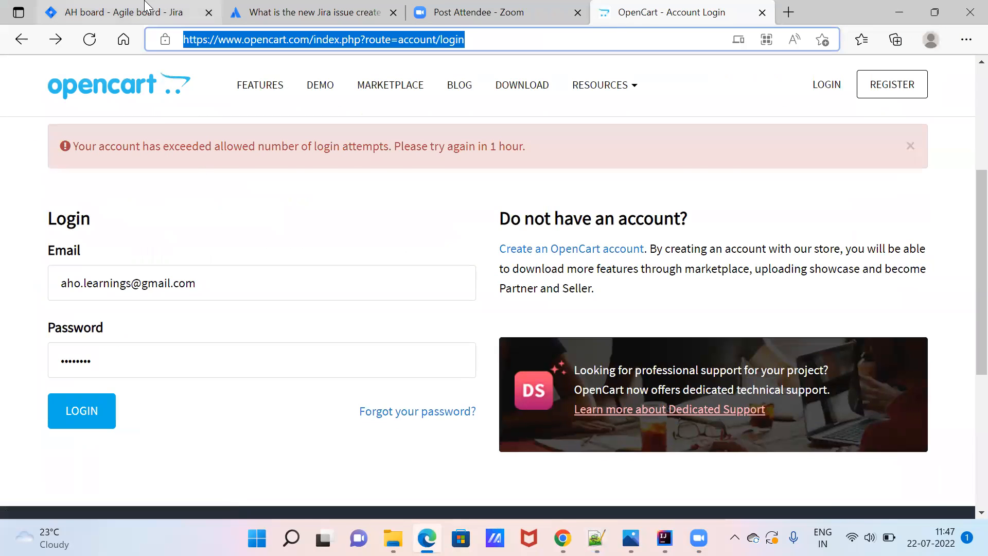
pyautogui.click(147, 7)
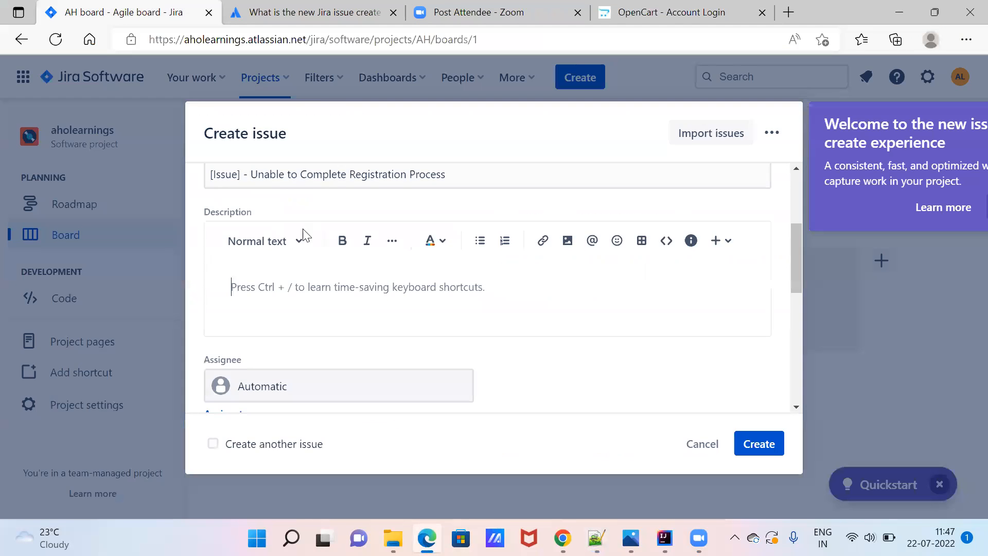
pyautogui.click(283, 286)
pyautogui.hotkey('ctrl', 'v')
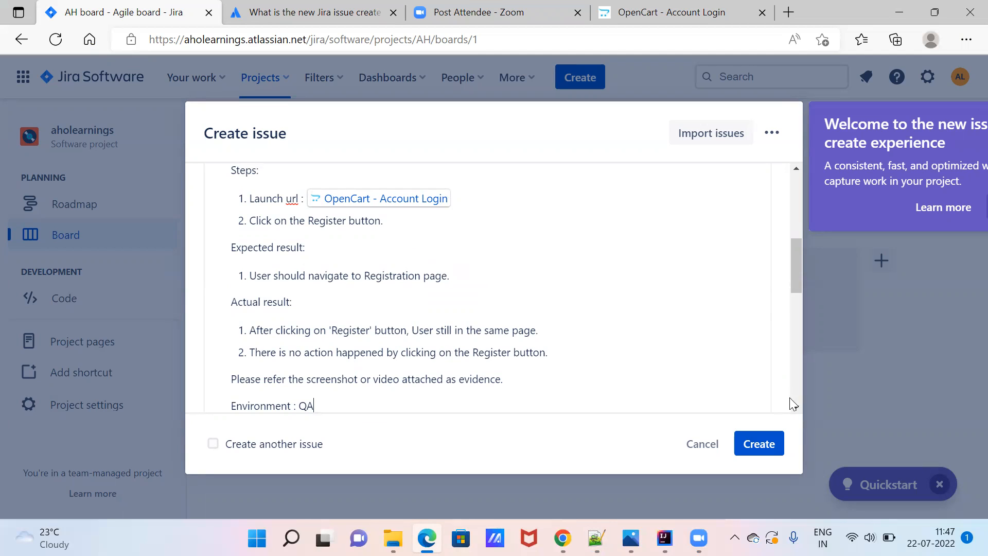
pyautogui.scroll(-3, 797, 406)
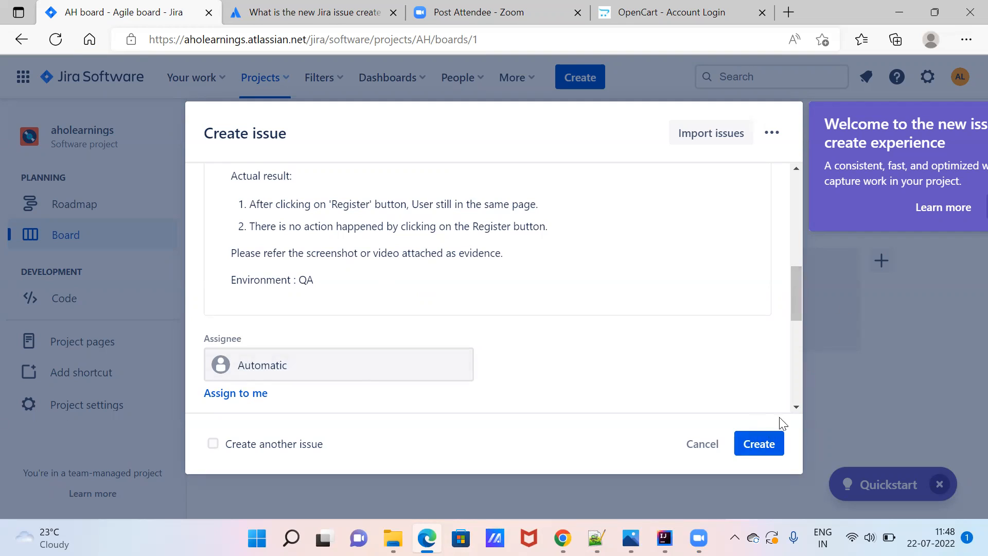
# Search Assignee for 'dev1' and, with no match, choose 'Invite teammate to Jira'.
pyautogui.click(796, 406)
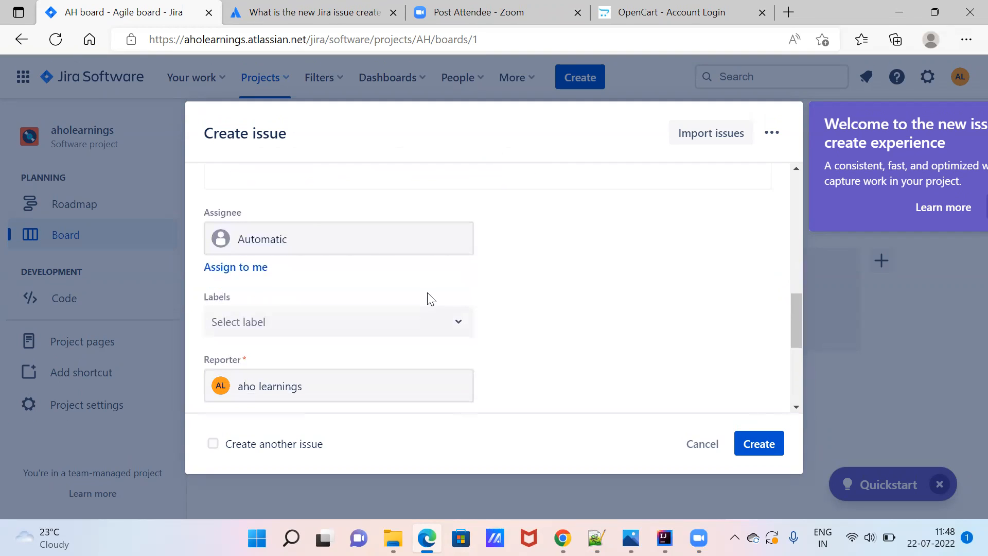
pyautogui.click(316, 232)
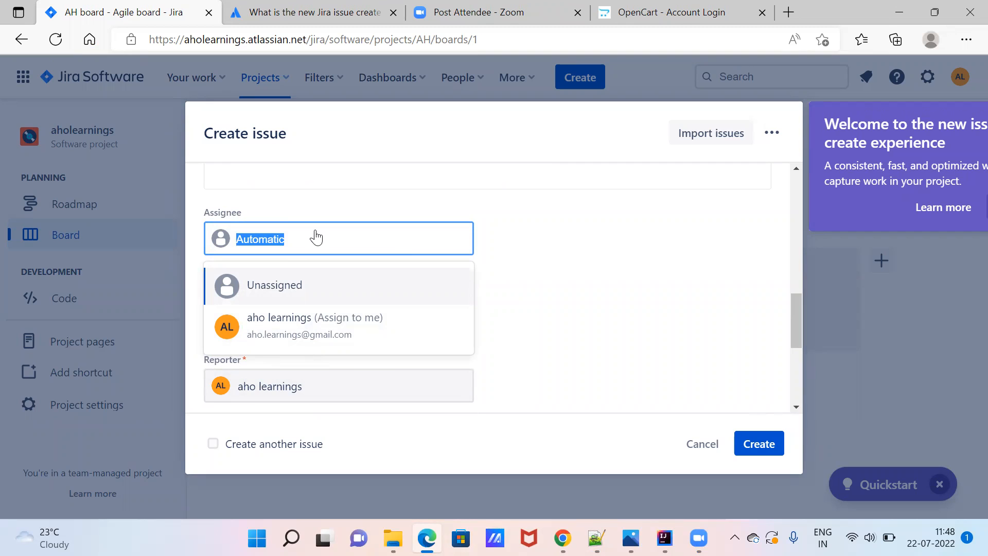
pyautogui.write('dev1')
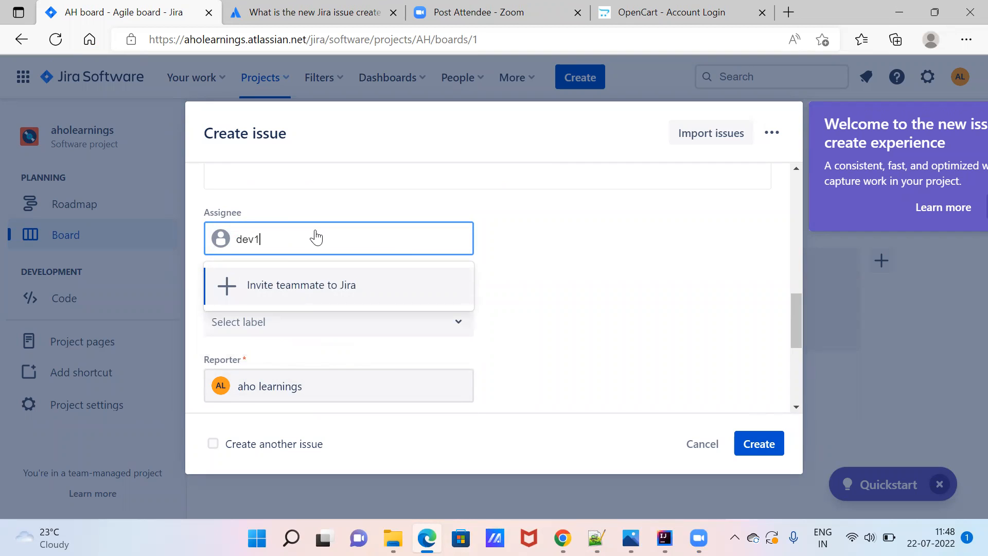
pyautogui.click(319, 283)
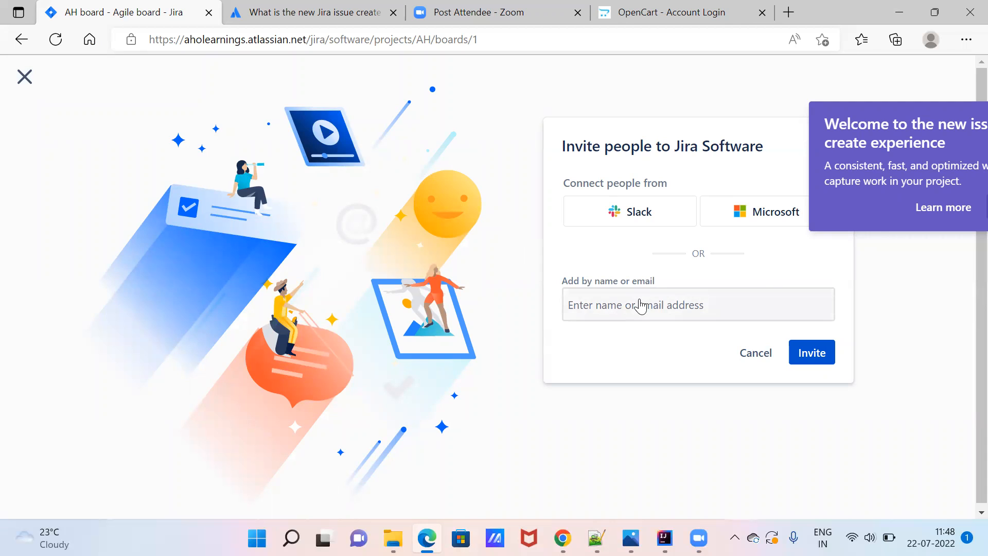
# Invite one new teammate by entering their e-mail address and sending the invitation.
pyautogui.click(641, 306)
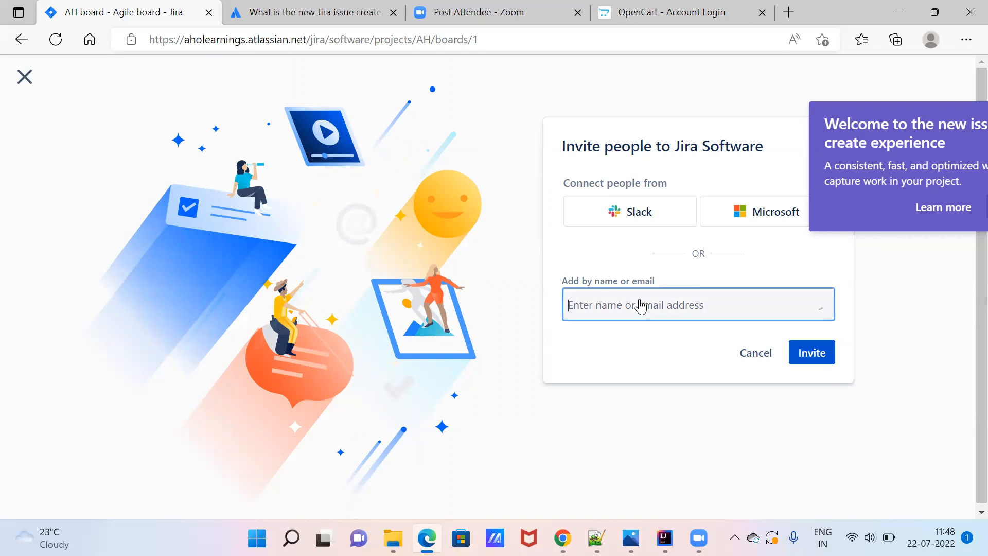
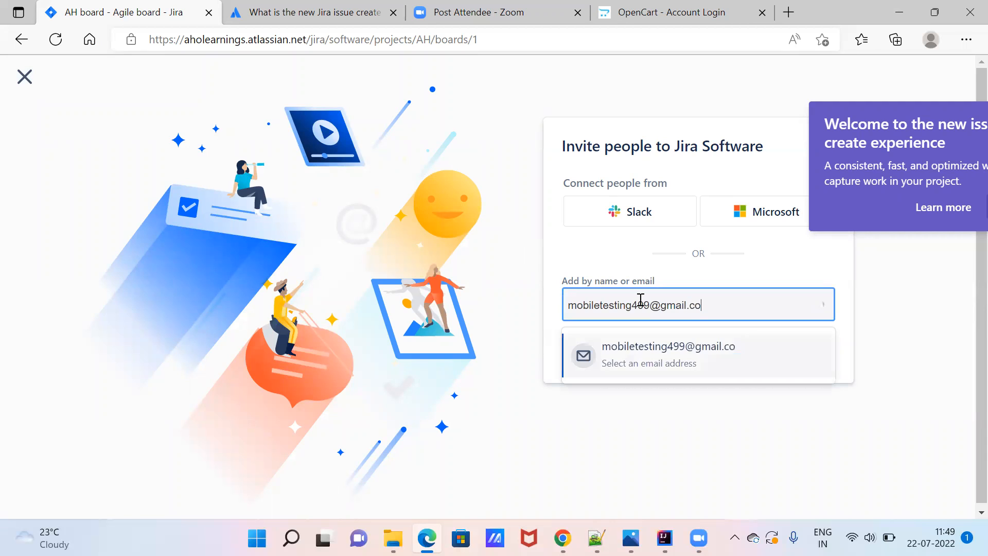
pyautogui.click(707, 371)
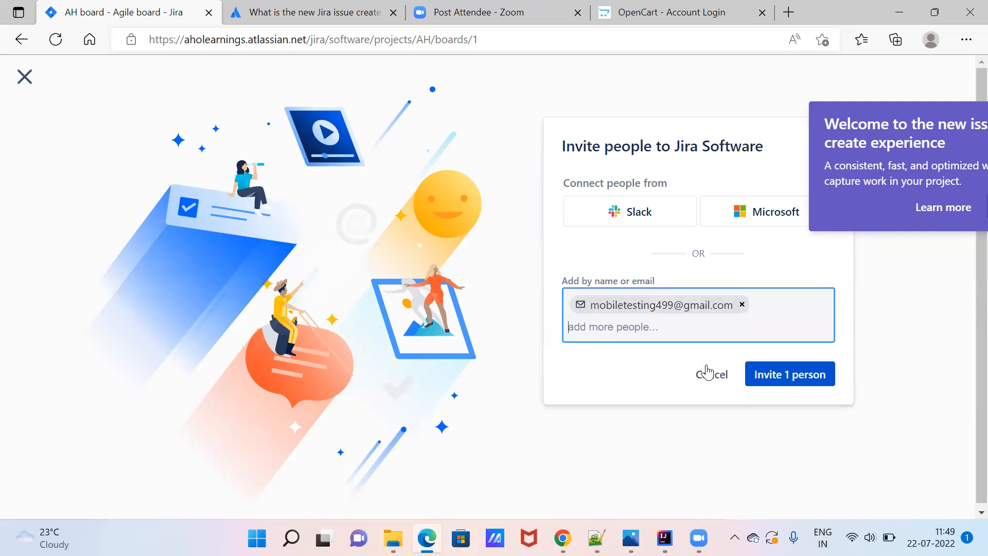
pyautogui.click(779, 377)
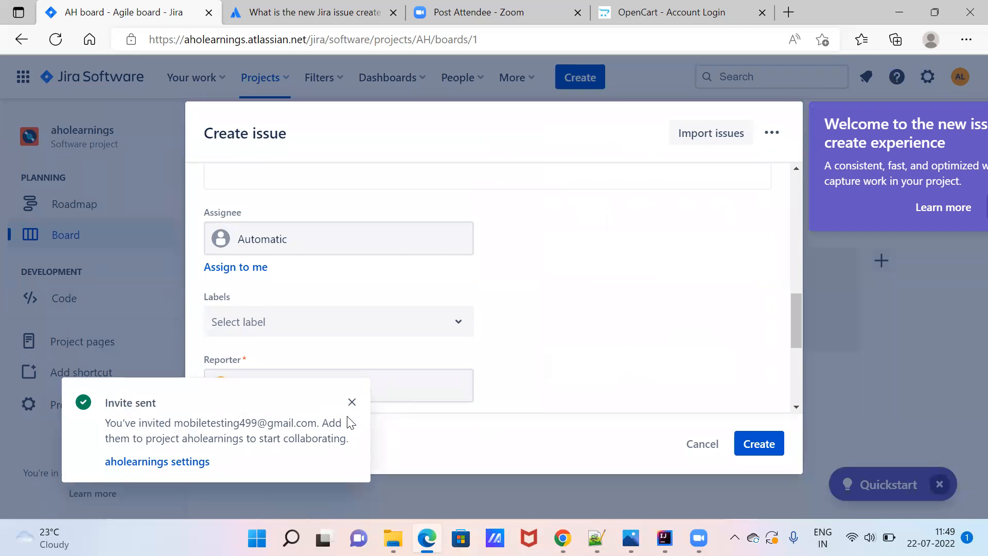
# Dismiss the invite notification and set the Assignee to Unassigned.
pyautogui.click(352, 402)
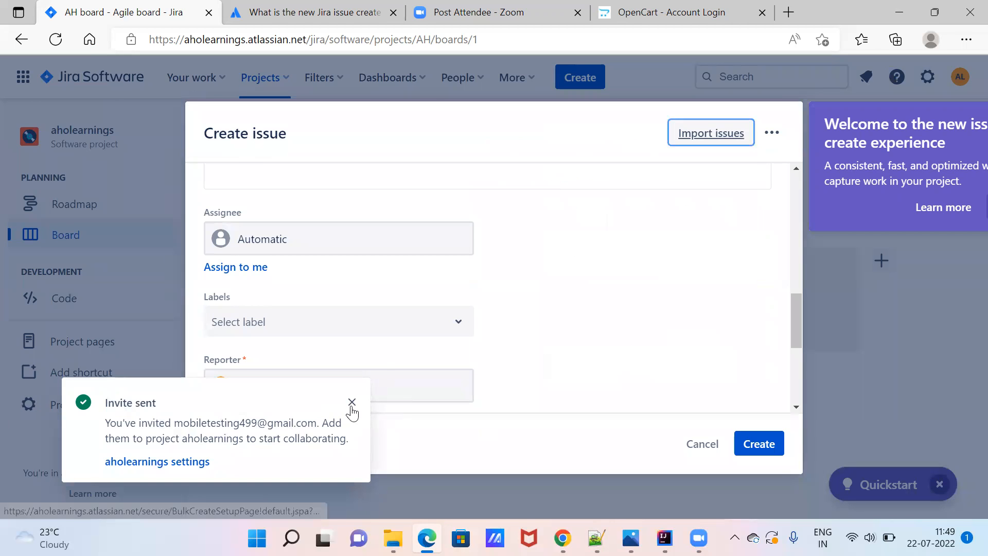
pyautogui.click(401, 246)
pyautogui.click(545, 267)
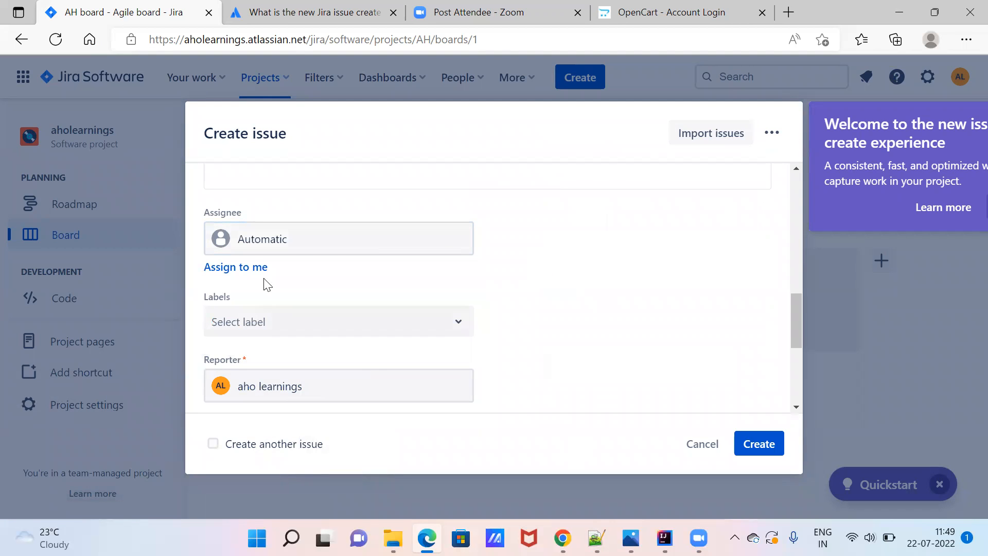
pyautogui.click(344, 242)
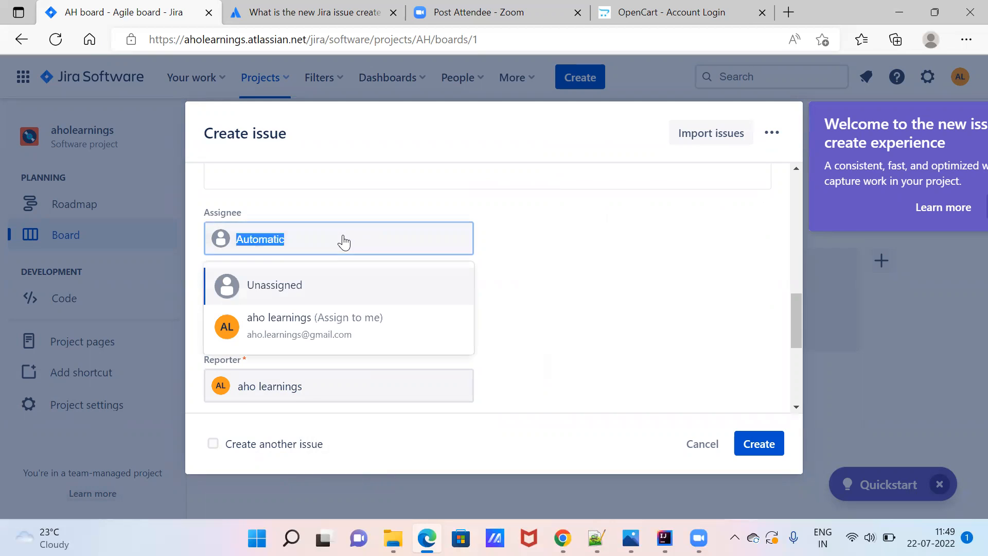
pyautogui.click(262, 285)
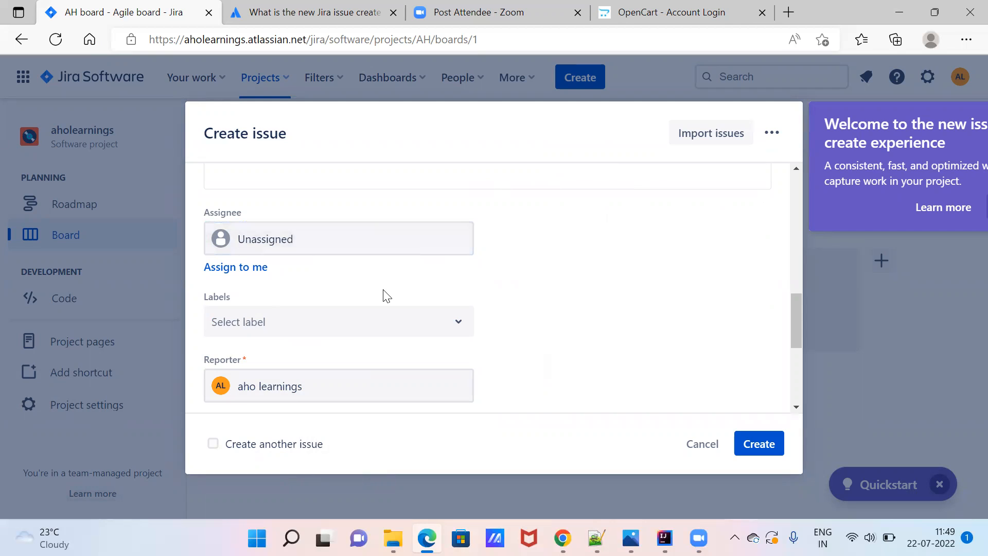
# Enter the label 'QA_Issu' in Labels and submit to create the issue.
pyautogui.click(451, 333)
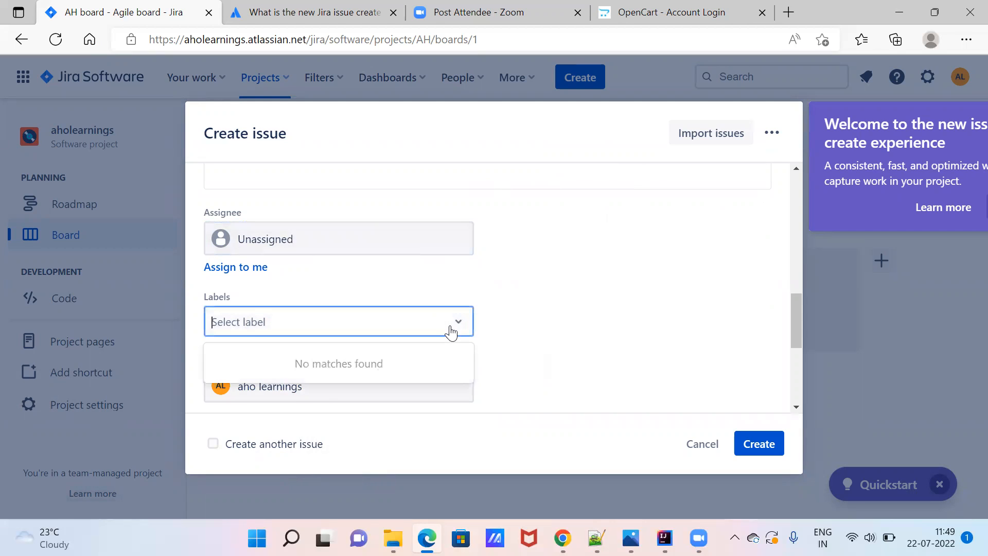
pyautogui.click(252, 332)
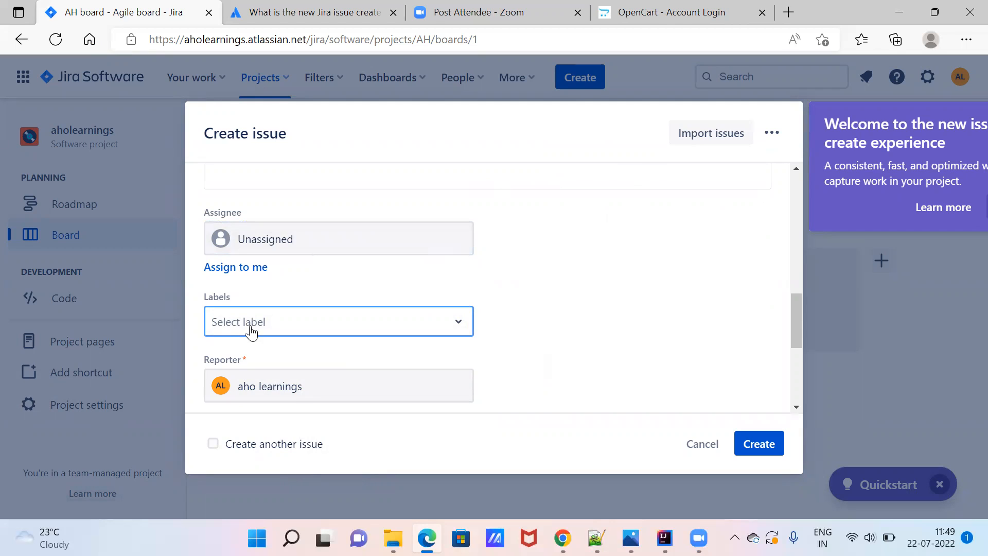
pyautogui.write('QA_Issue')
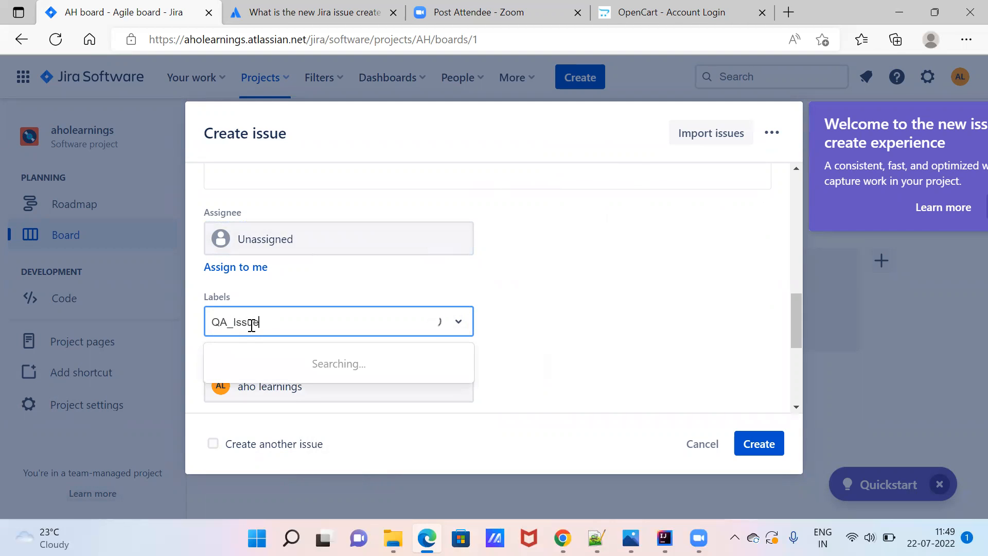
pyautogui.press('Return')
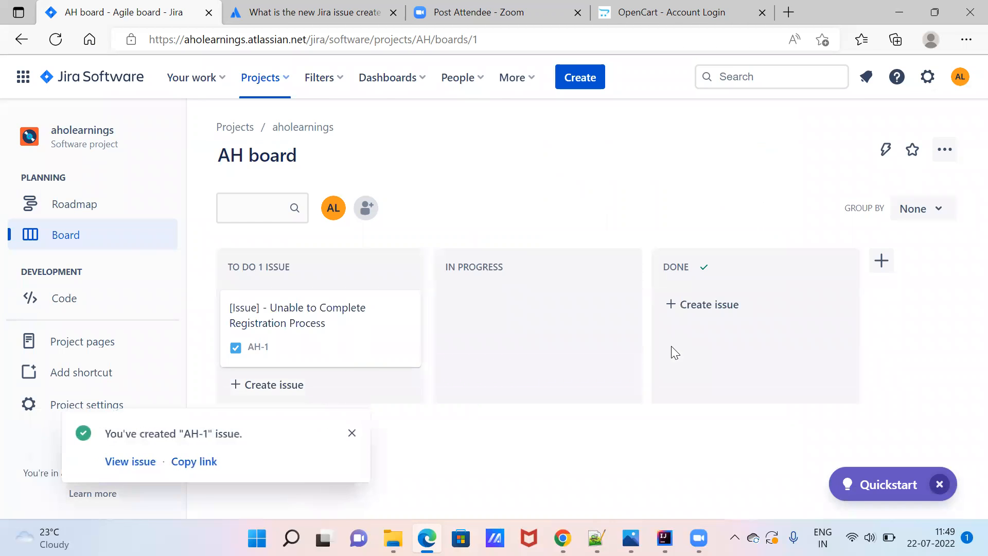
# Open issue AH-1, check its ••• actions menu, and put its description into edit mode.
pyautogui.click(136, 462)
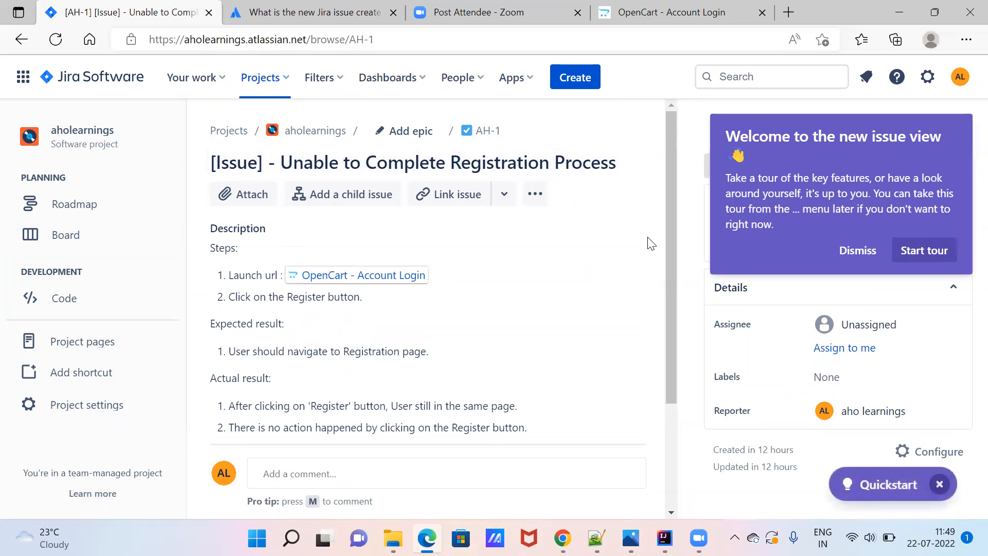
pyautogui.moveTo(674, 252); pyautogui.dragTo(673, 201)
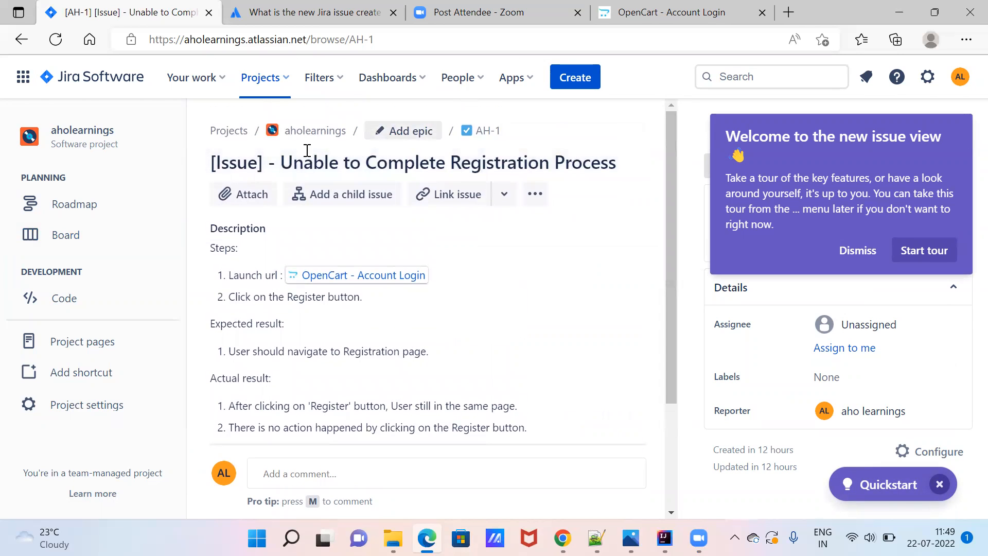
pyautogui.click(535, 194)
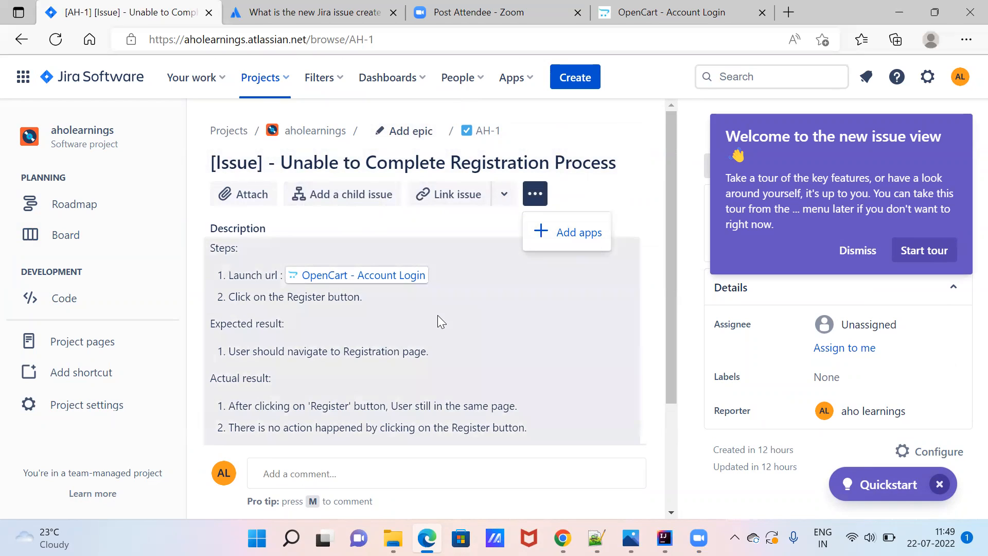
pyautogui.click(437, 315)
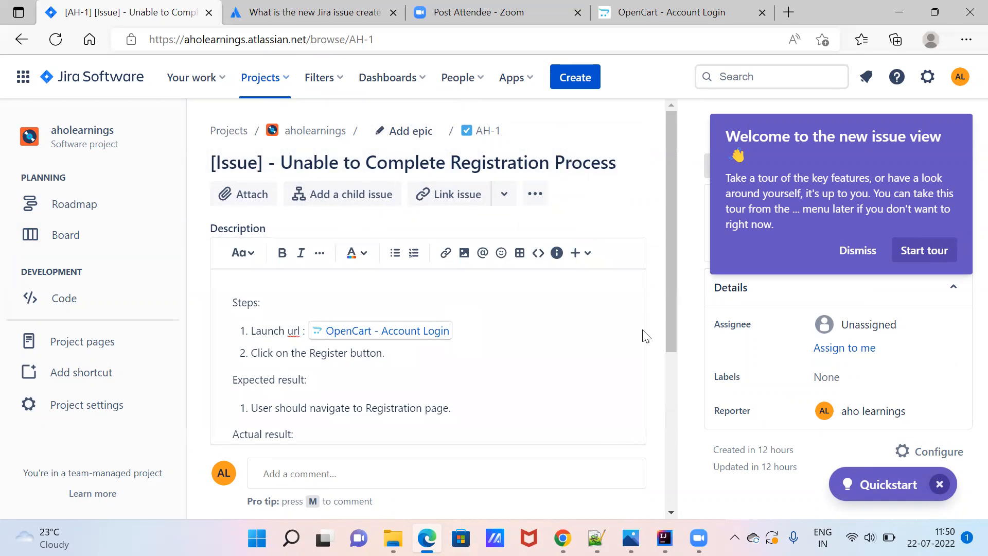
pyautogui.click(670, 415)
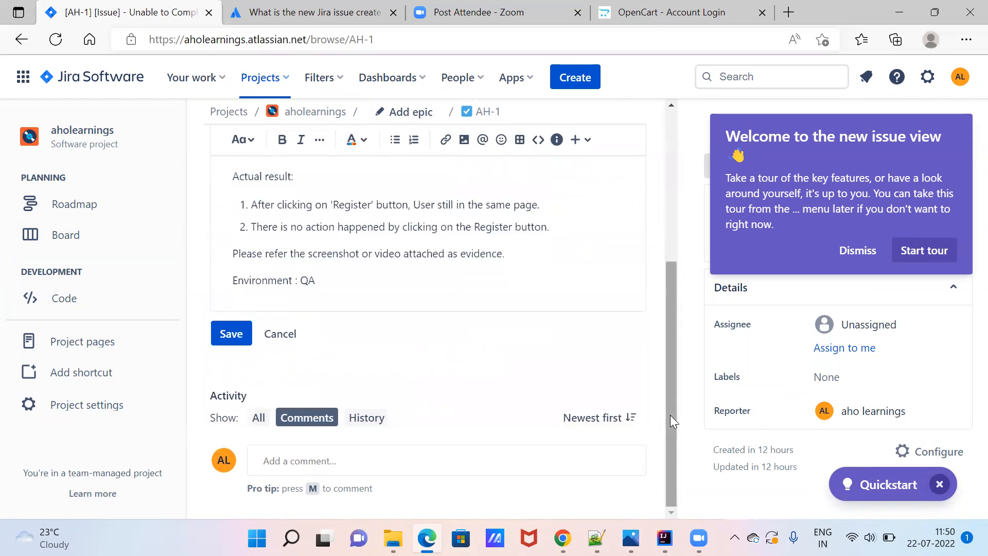
pyautogui.click(670, 184)
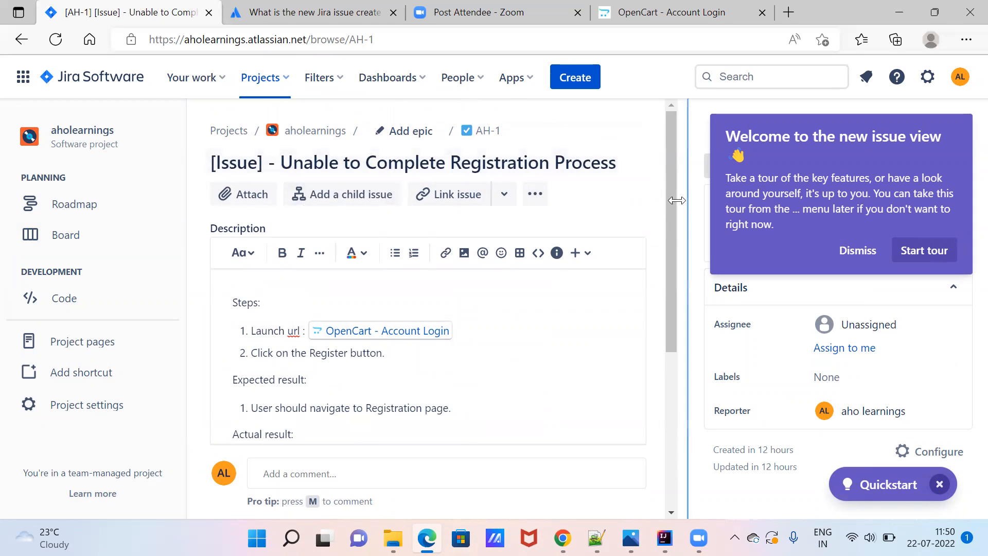
pyautogui.moveTo(668, 249); pyautogui.dragTo(690, 491)
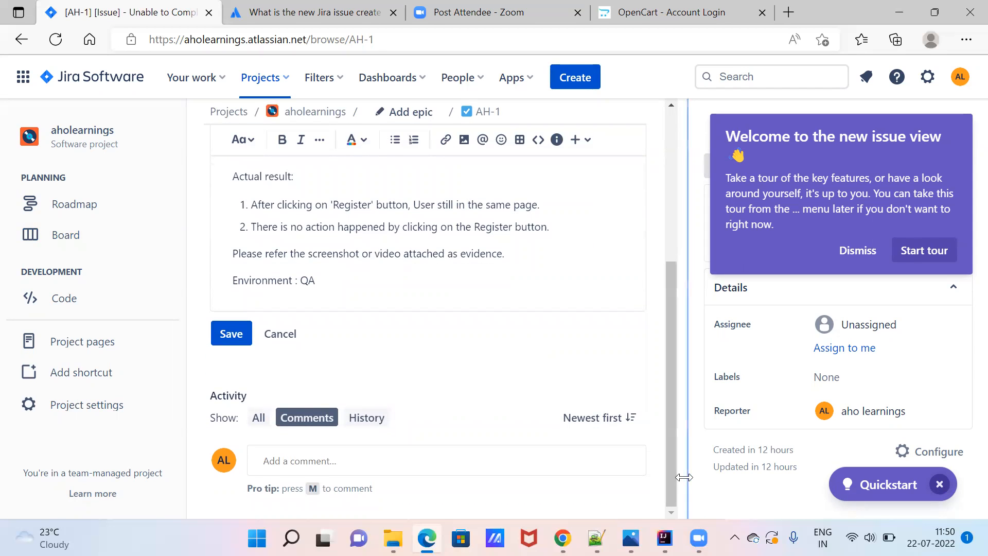
pyautogui.moveTo(670, 348); pyautogui.dragTo(690, 187)
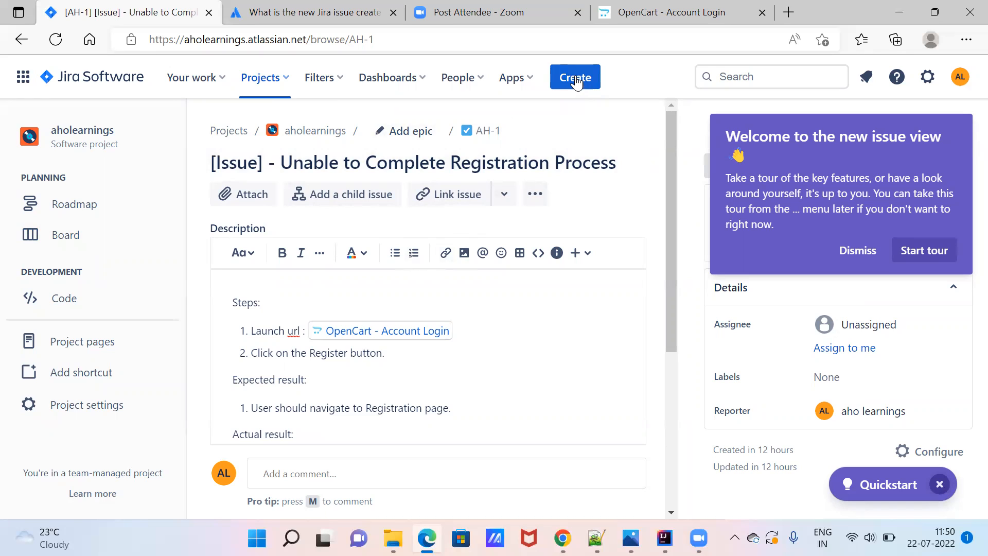
# Copy AH-1's full description and paste it into a new Create issue form's Description.
pyautogui.click(363, 358)
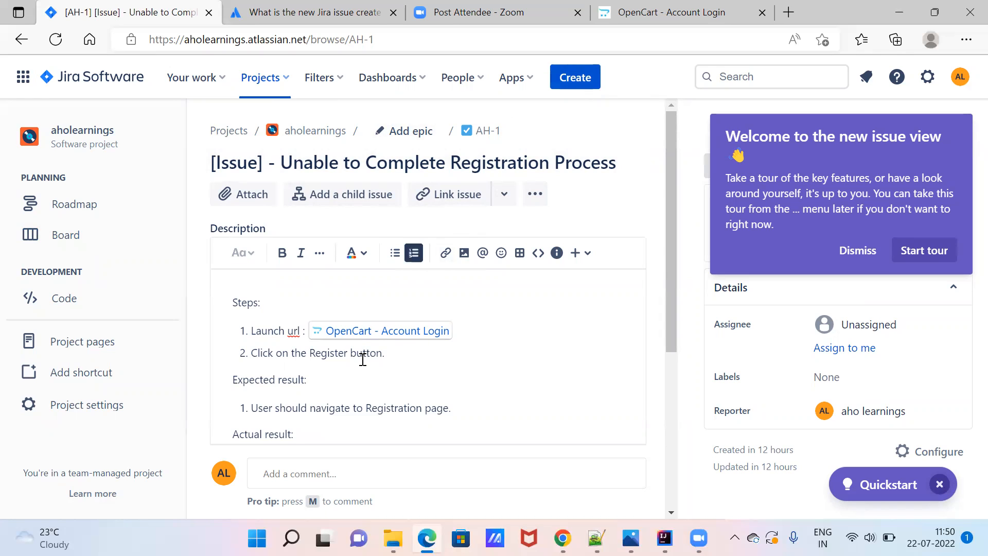
pyautogui.hotkey('ctrl', 'a')
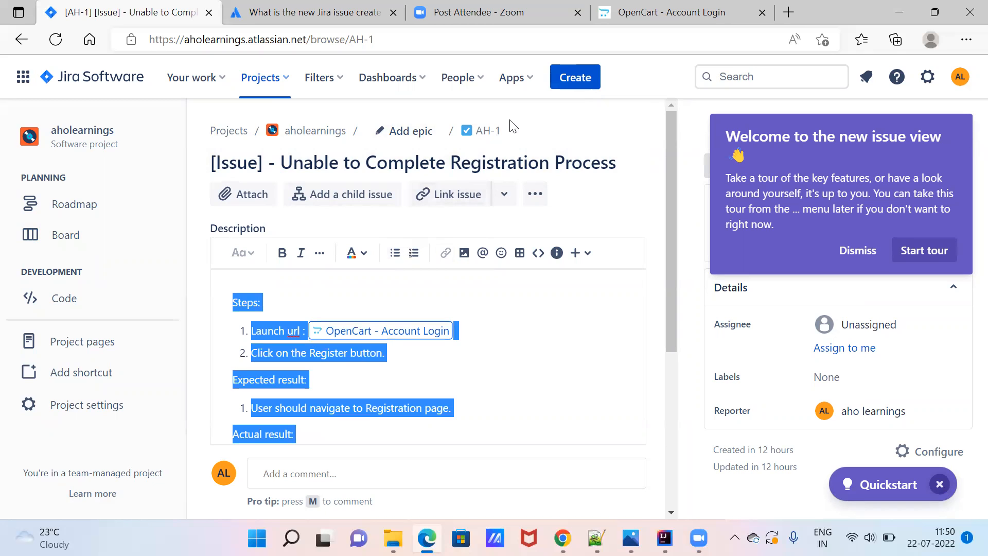
pyautogui.click(576, 78)
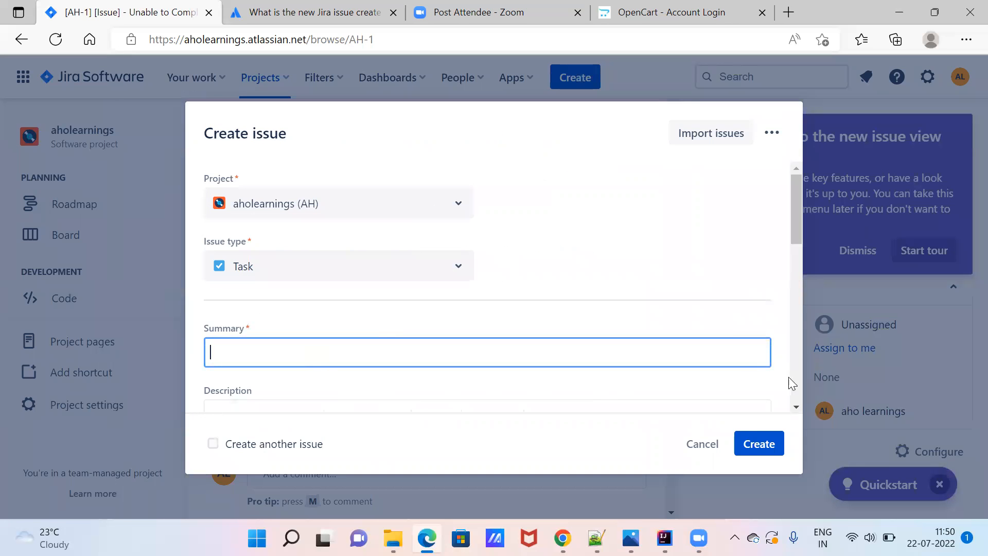
pyautogui.click(796, 407)
pyautogui.click(796, 407)
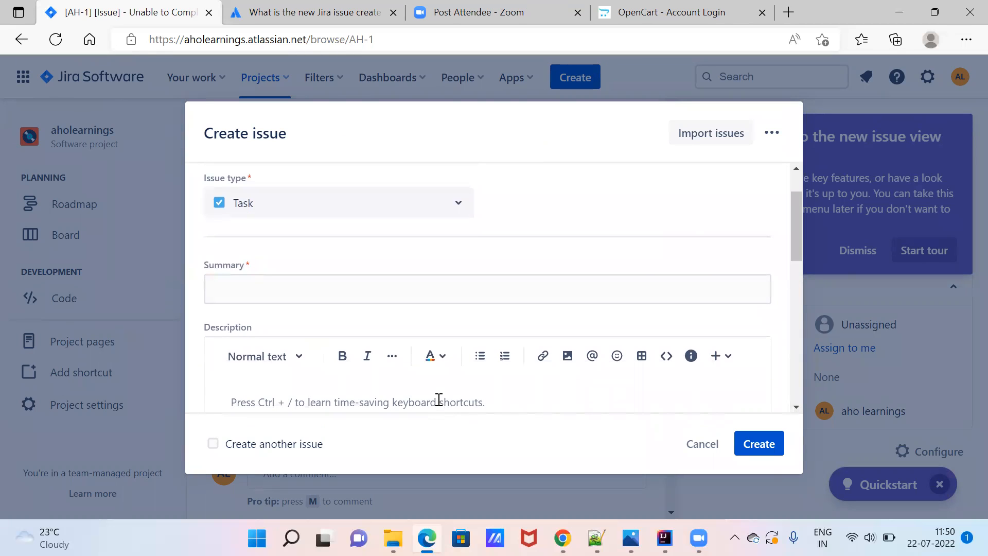
pyautogui.hotkey('ctrl', 'v')
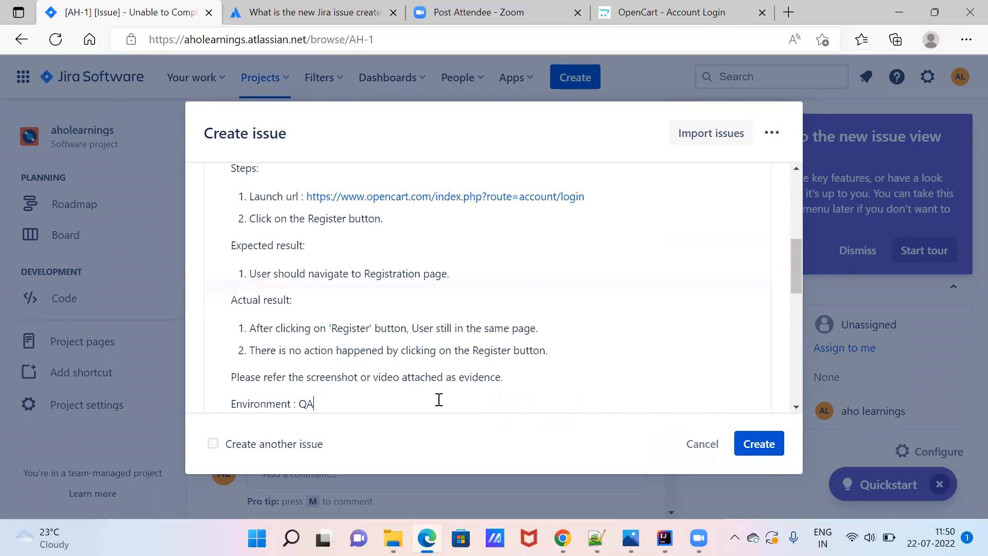
# Duplicate the AH-1 tab, copy its title, and paste '[Issue] - Unable to Complete Registration Process' as Summary.
pyautogui.rightClick(125, 14)
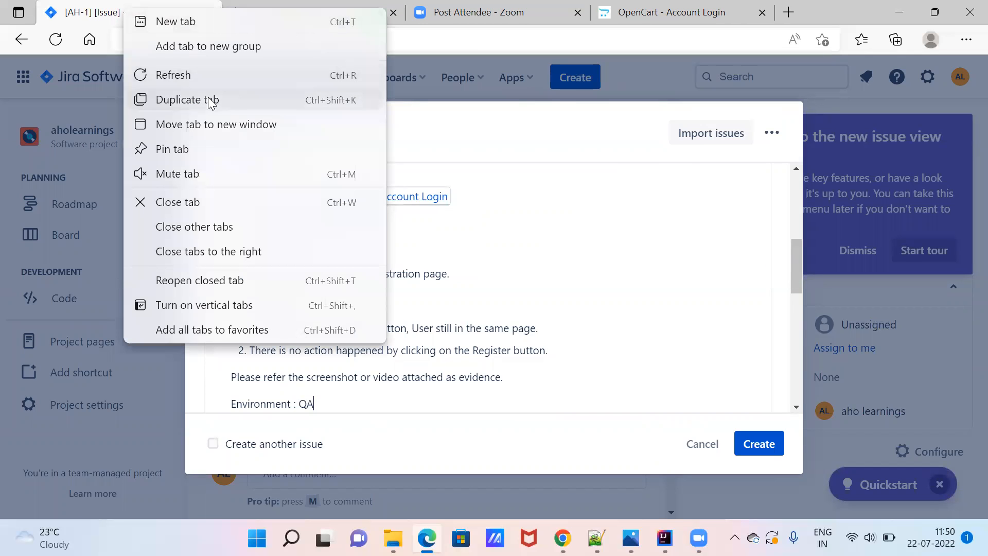
pyautogui.click(211, 102)
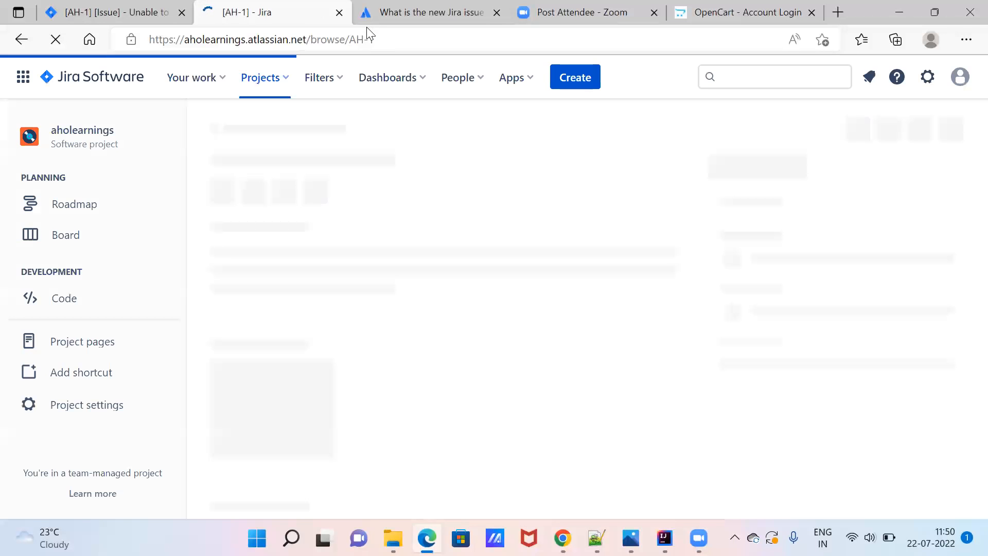
pyautogui.doubleClick(420, 162)
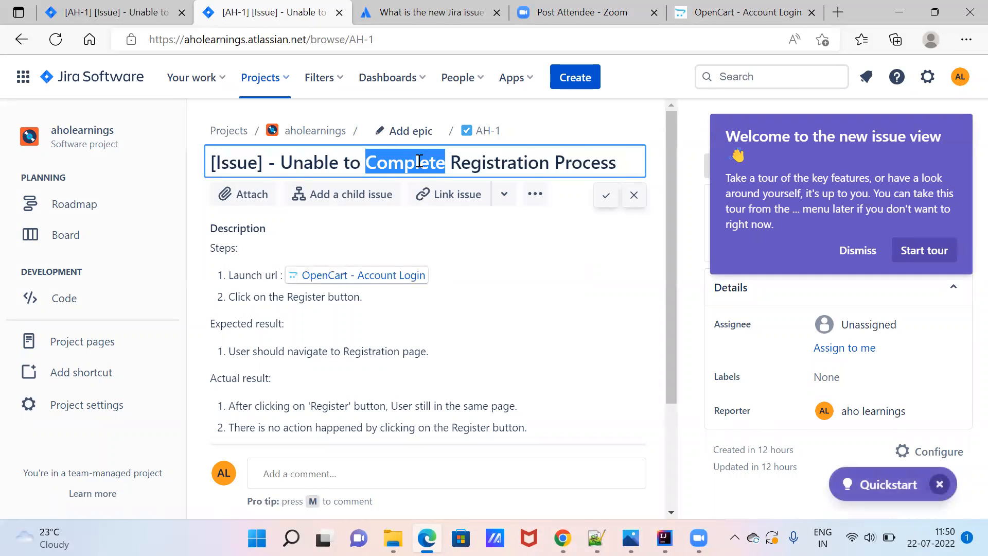
pyautogui.hotkey('ctrl', 'a')
pyautogui.hotkey('ctrl', 'c')
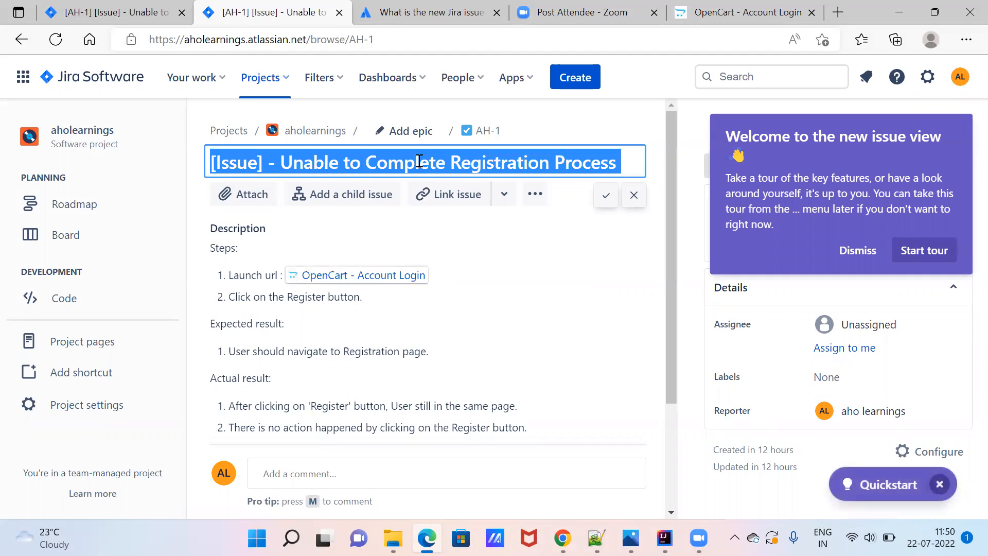
pyautogui.click(137, 14)
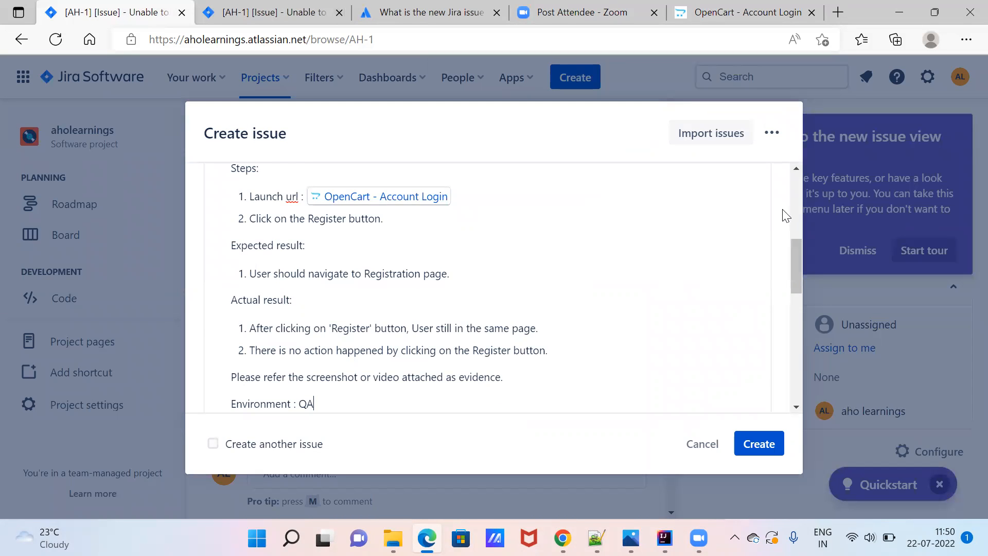
pyautogui.scroll(5, 790, 194)
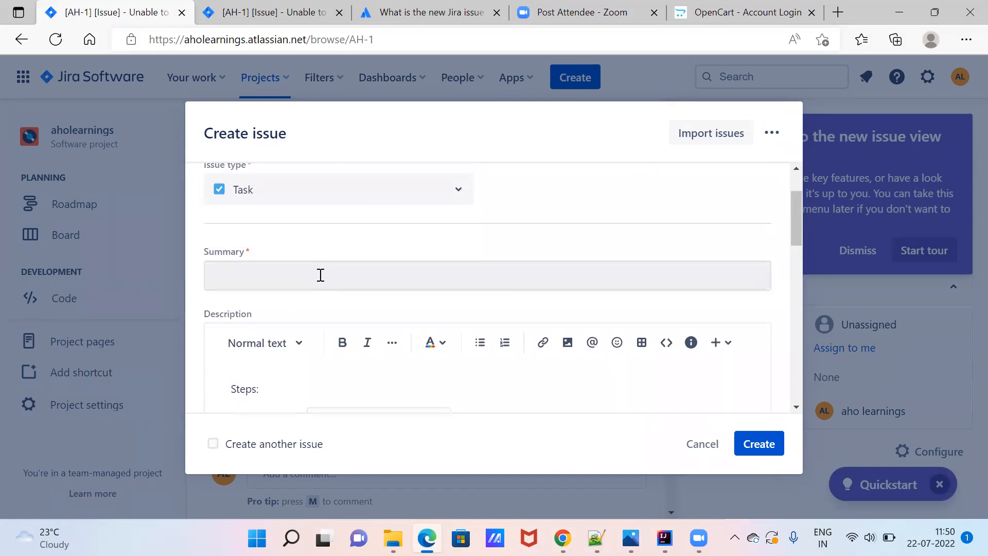
pyautogui.click(320, 275)
pyautogui.hotkey('ctrl', 'v')
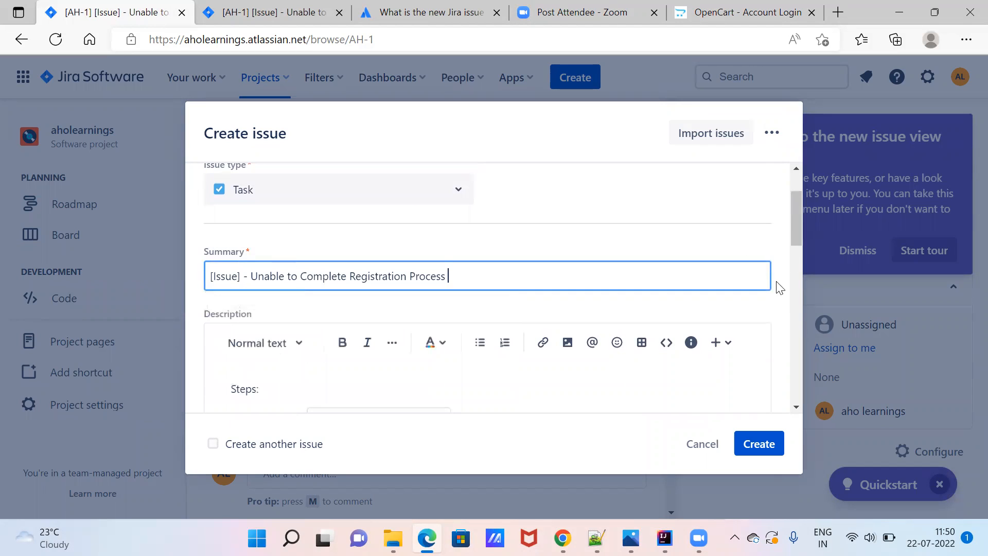
pyautogui.moveTo(791, 223); pyautogui.dragTo(804, 334)
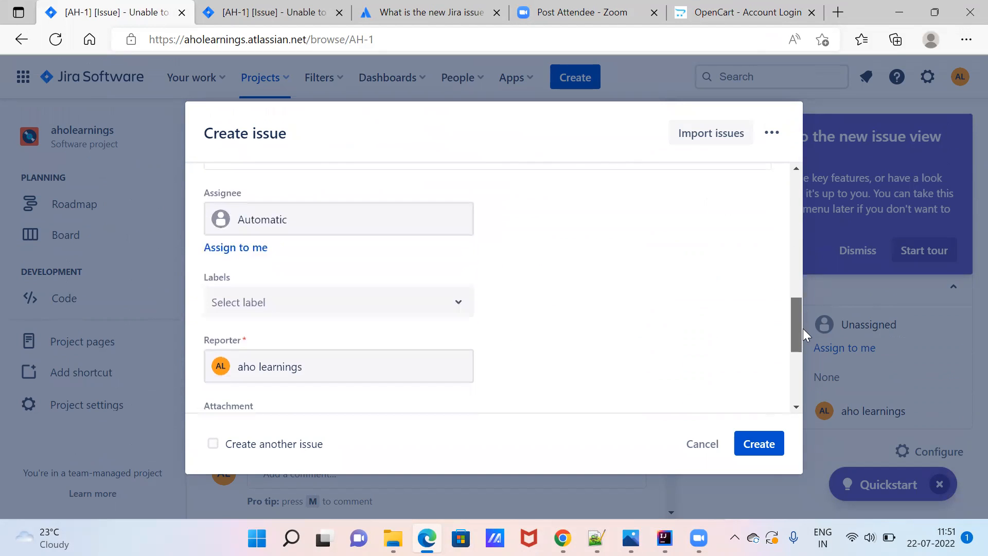
# Assign the issue to the other team member instead of leaving it Unassigned.
pyautogui.click(332, 227)
pyautogui.click(289, 264)
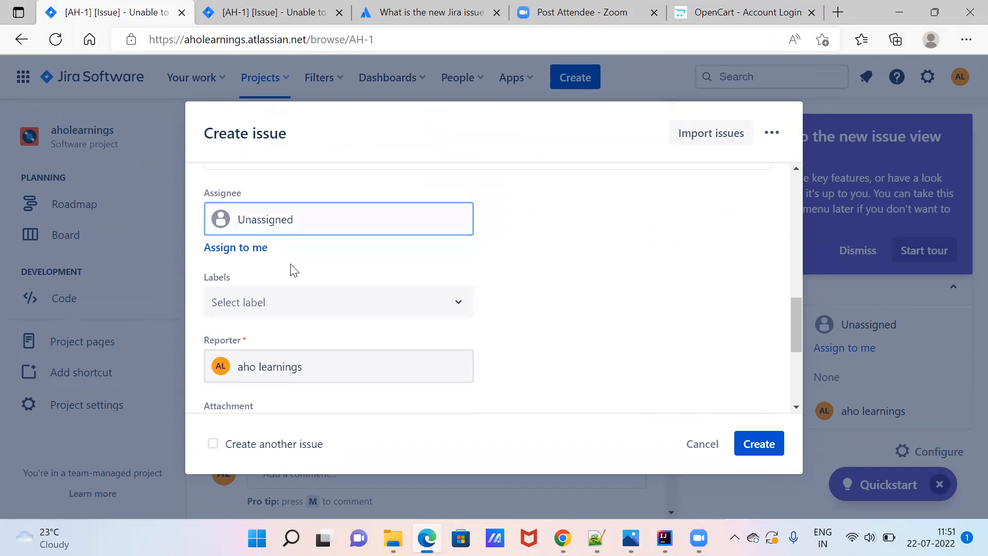
pyautogui.click(312, 231)
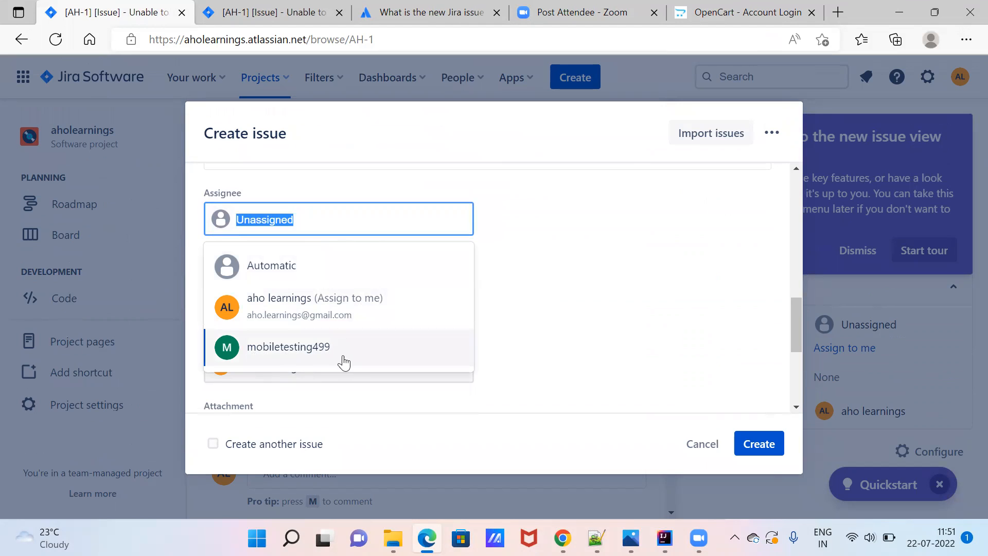
pyautogui.click(293, 354)
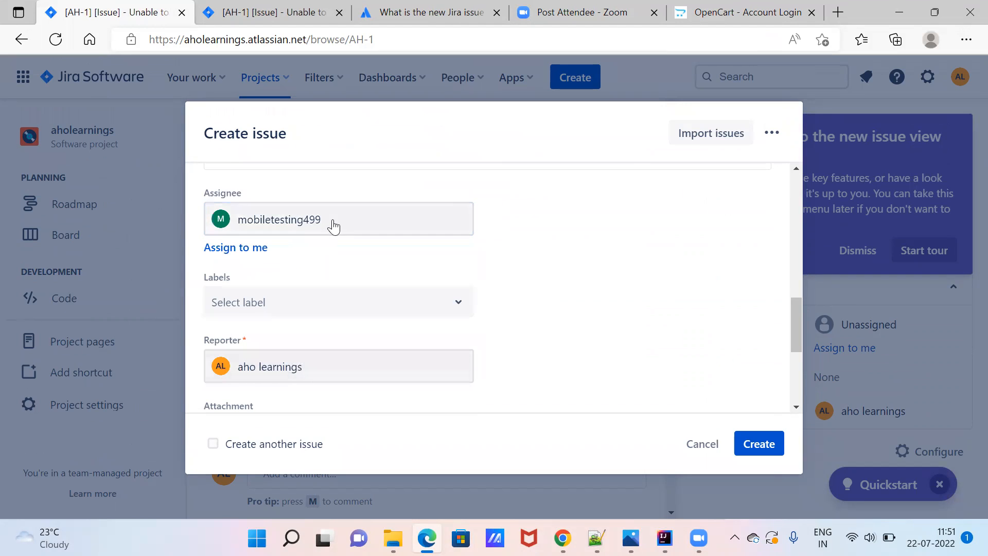
# Add the new label QA-Issue and scroll the form down to the Attachment field.
pyautogui.click(428, 311)
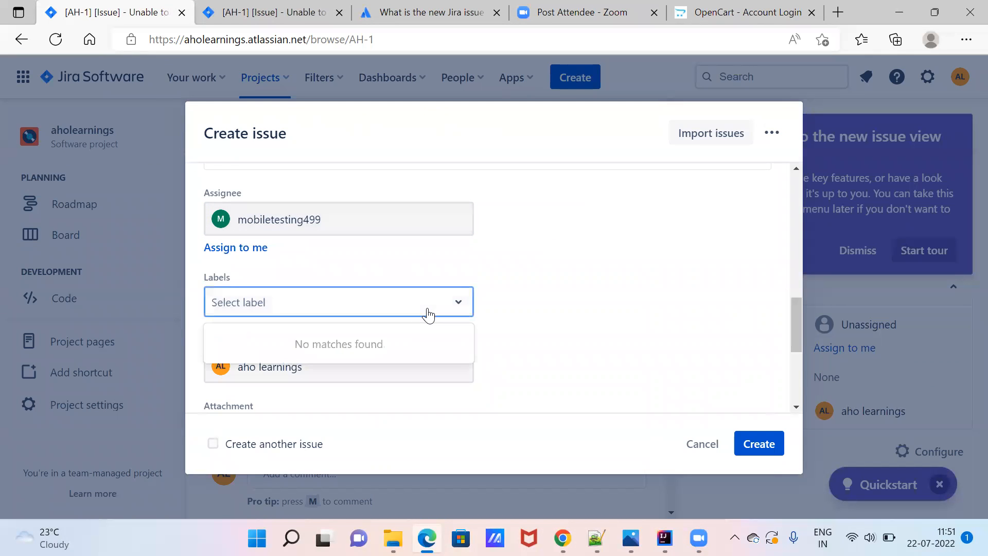
pyautogui.click(323, 303)
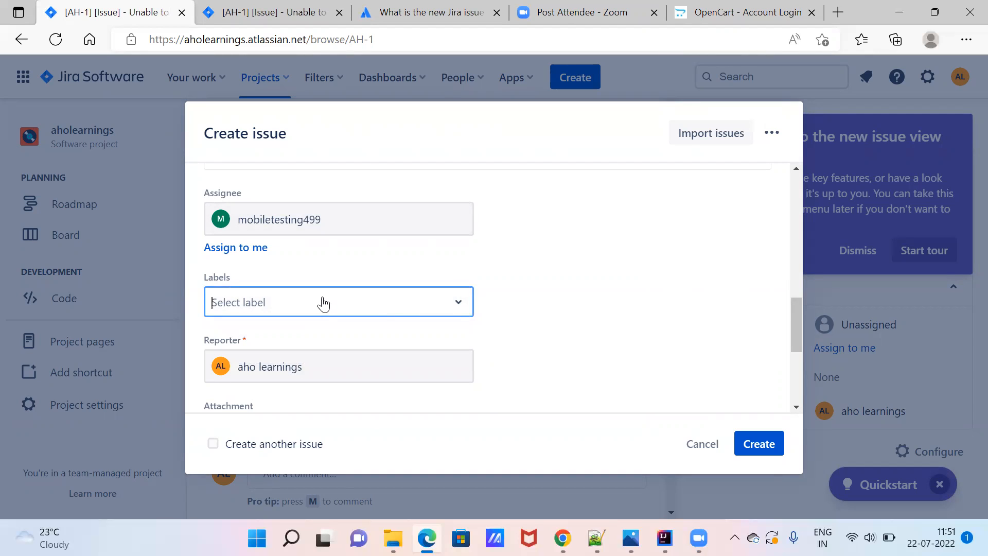
pyautogui.write('QA')
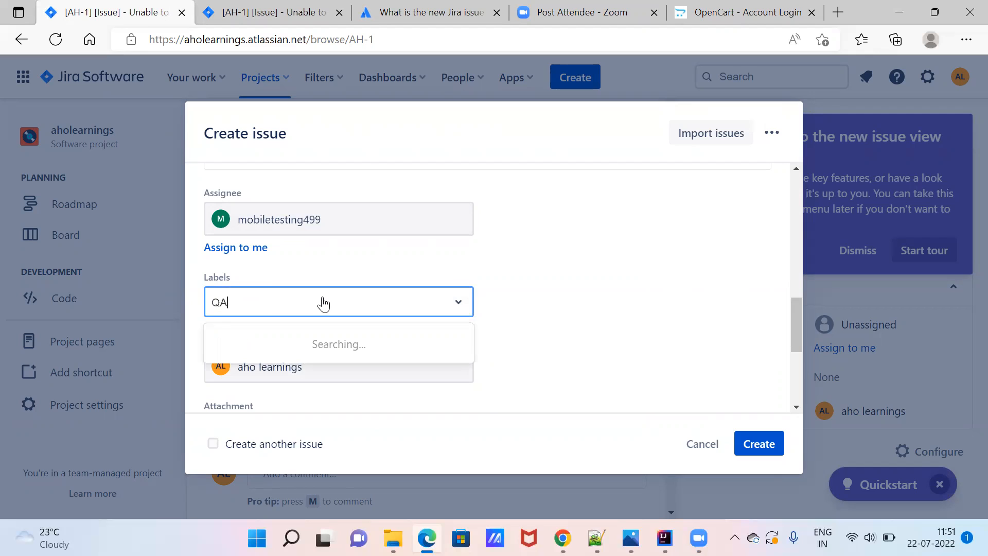
pyautogui.write('-Issue')
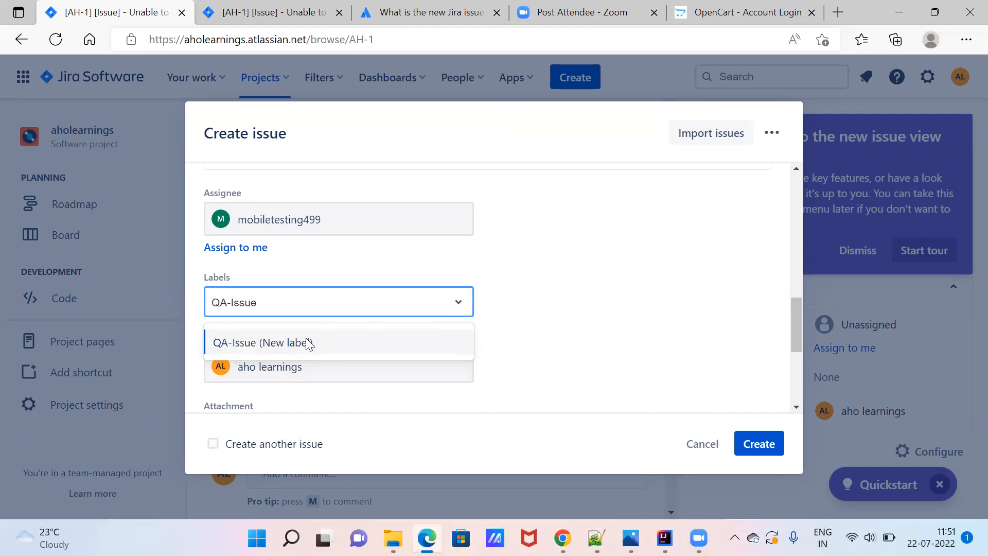
pyautogui.click(535, 304)
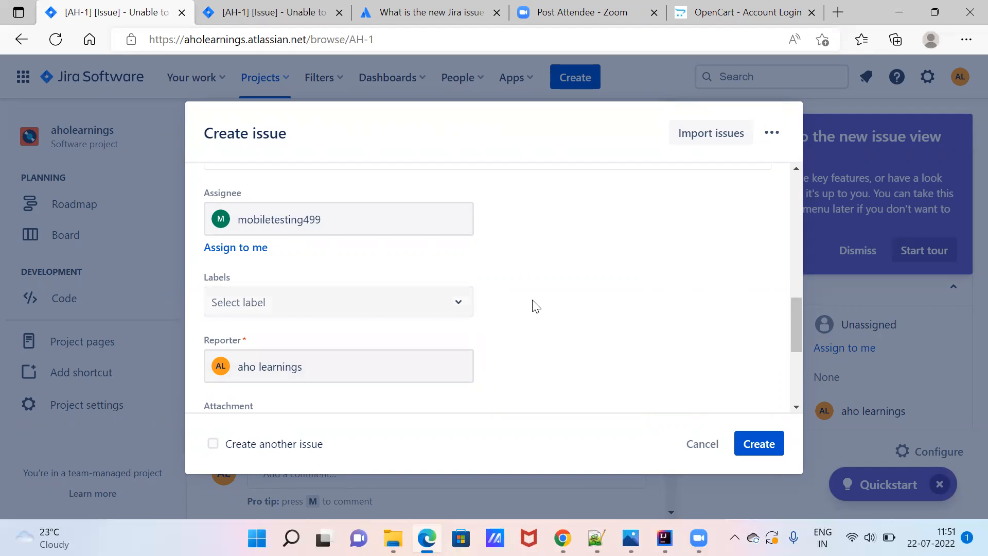
pyautogui.click(419, 300)
pyautogui.write('QA-')
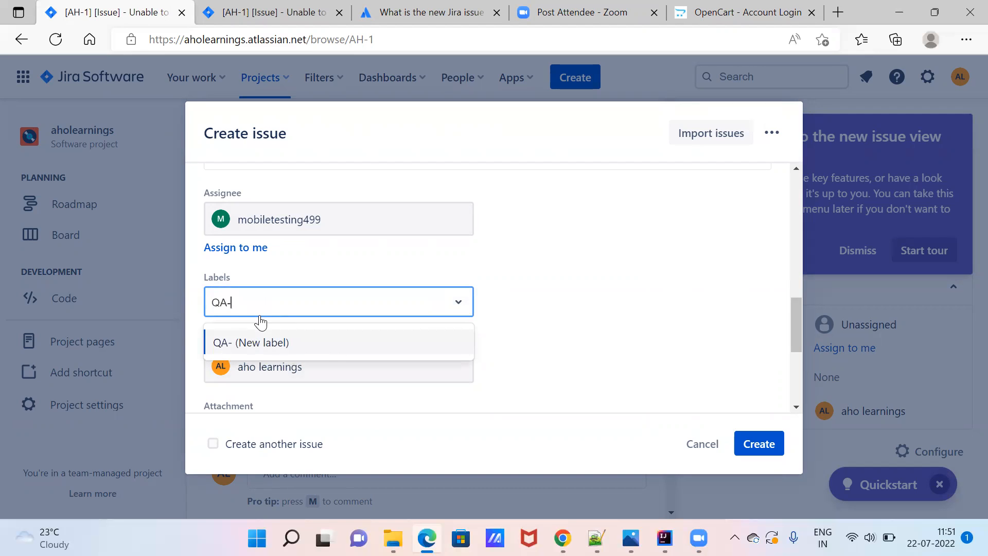
pyautogui.write('Issue')
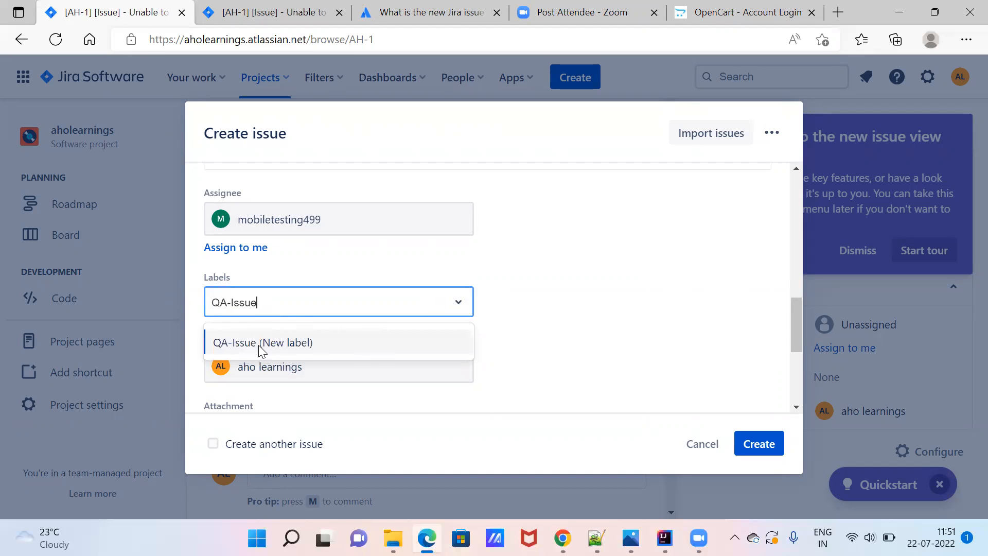
pyautogui.click(258, 344)
pyautogui.click(556, 309)
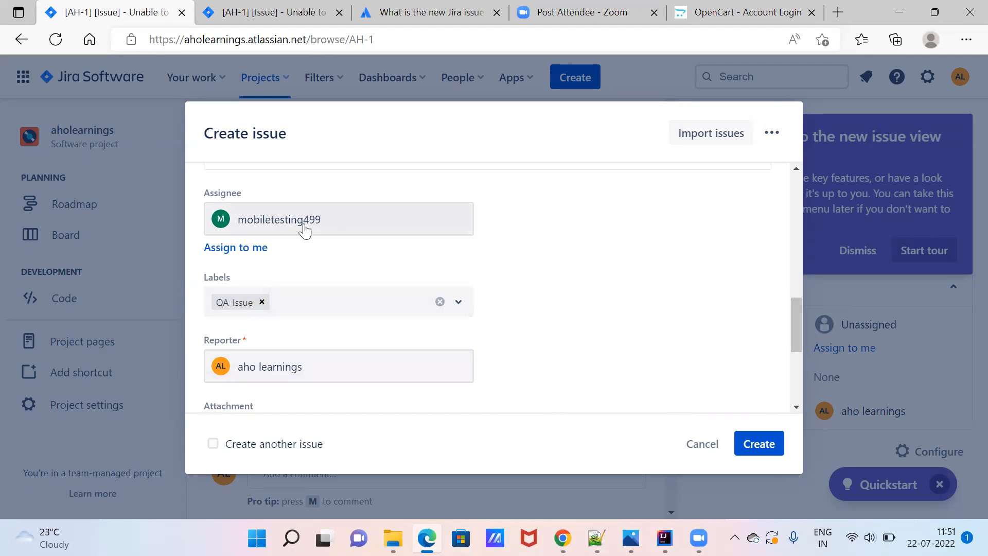
pyautogui.click(797, 407)
pyautogui.click(796, 407)
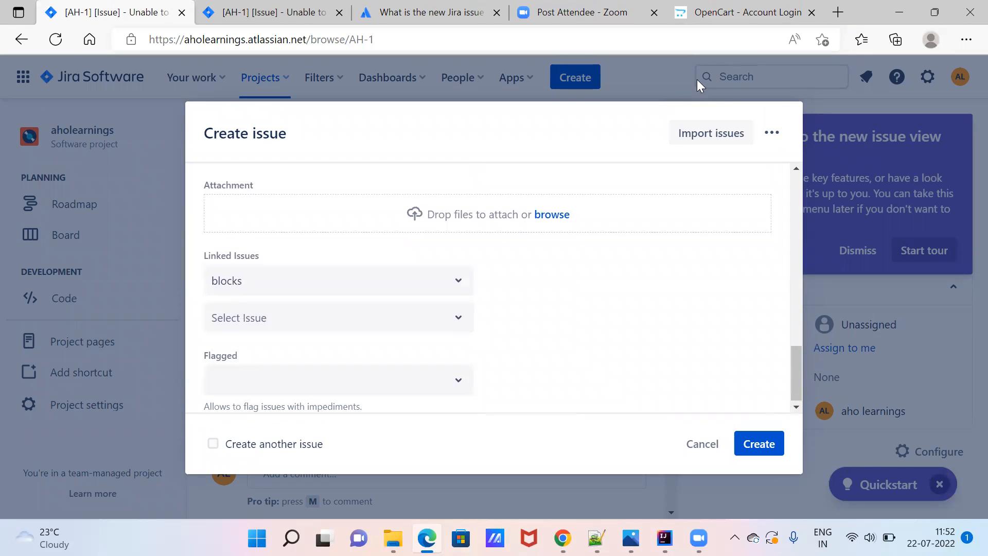
# Snip the OpenCart login page with the attempts-exceeded error, then search Windows for paint.
pyautogui.click(726, 13)
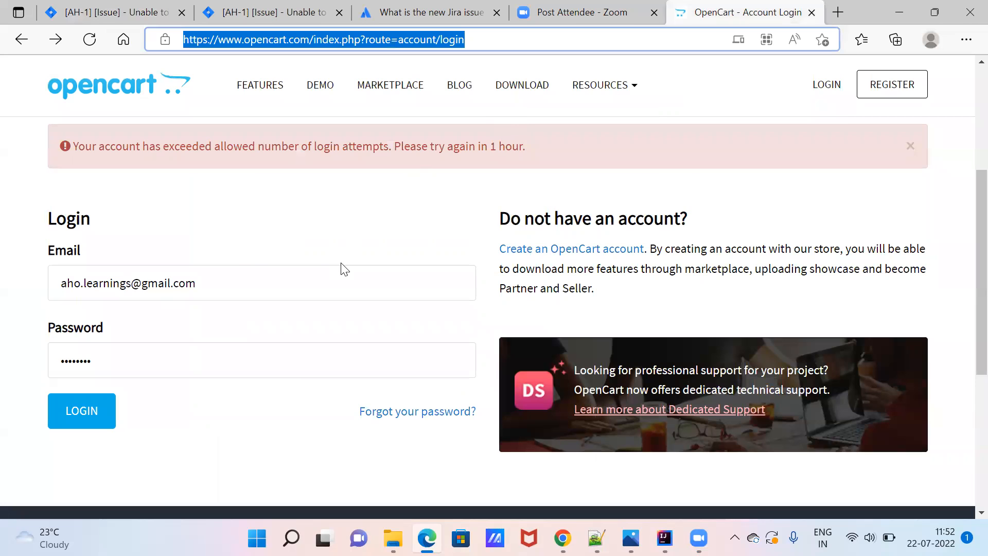
pyautogui.press('super+shift+s')
pyautogui.moveTo(11, 26); pyautogui.dragTo(756, 507)
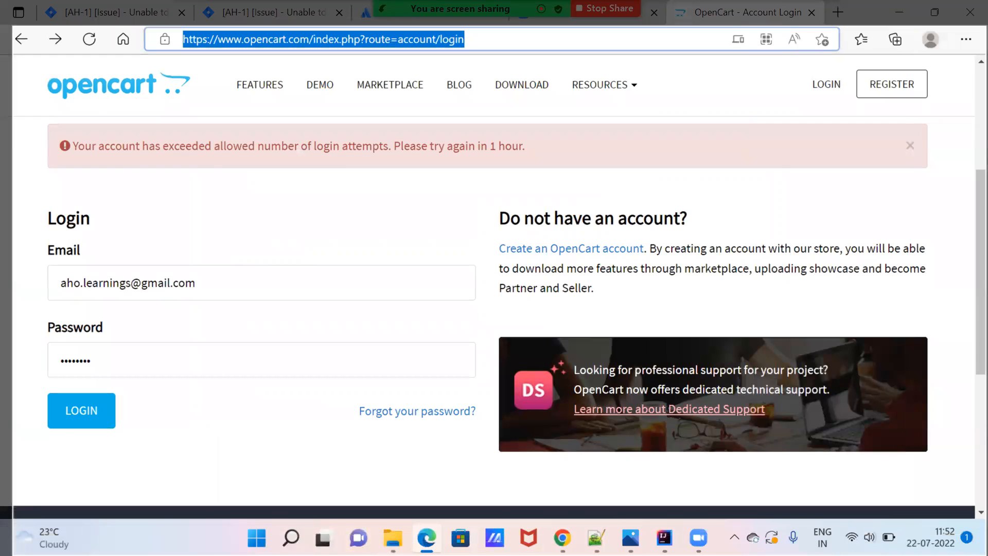
pyautogui.moveTo(987, 555); pyautogui.dragTo(430, 265)
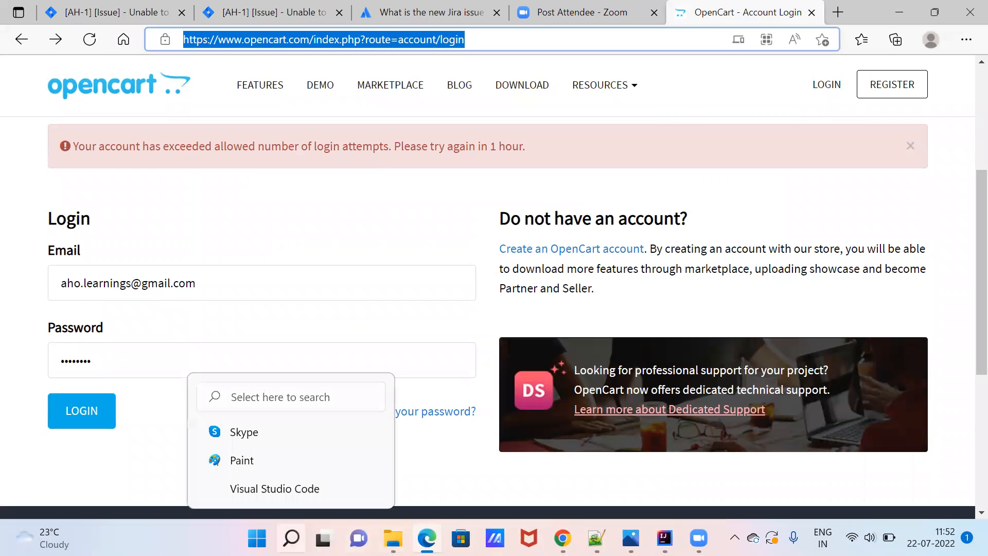
pyautogui.click(291, 538)
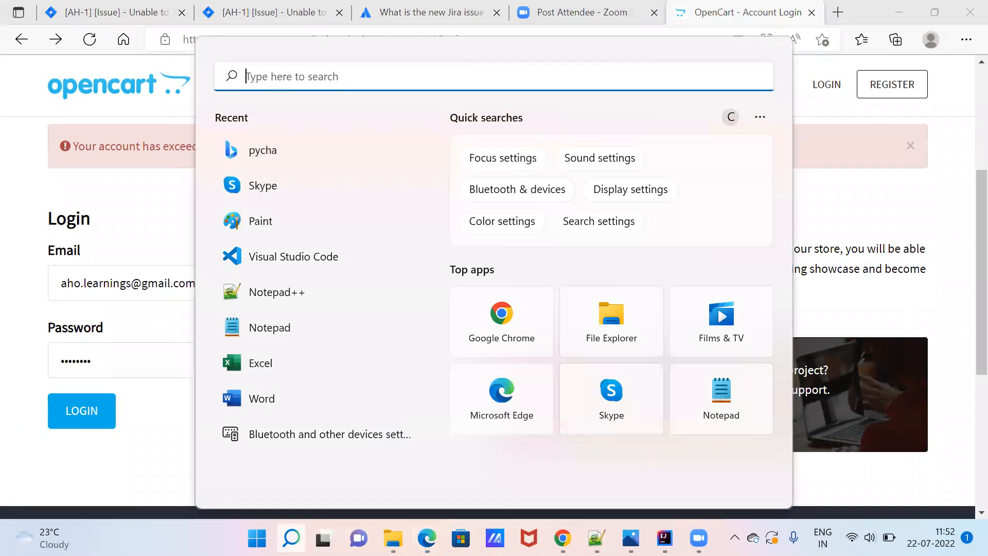
pyautogui.write('paint')
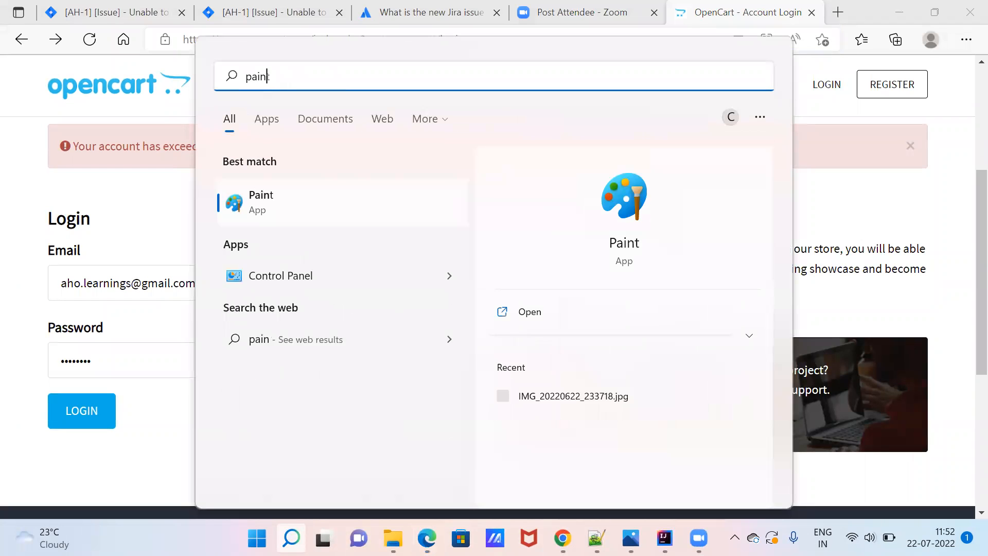
# Paste the login screenshot into Paint and draw a red rectangle around REGISTER.
pyautogui.click(264, 200)
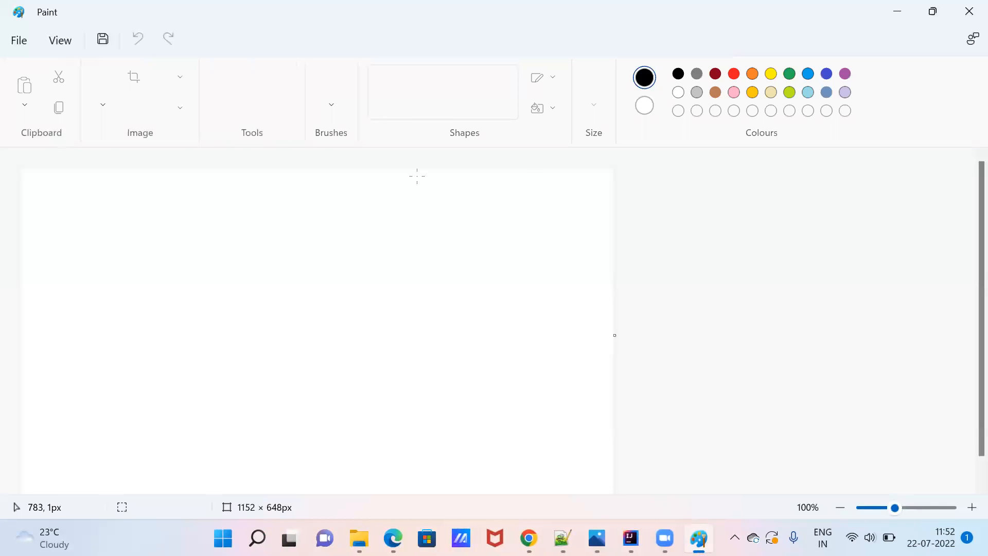
pyautogui.hotkey('ctrl', 'v')
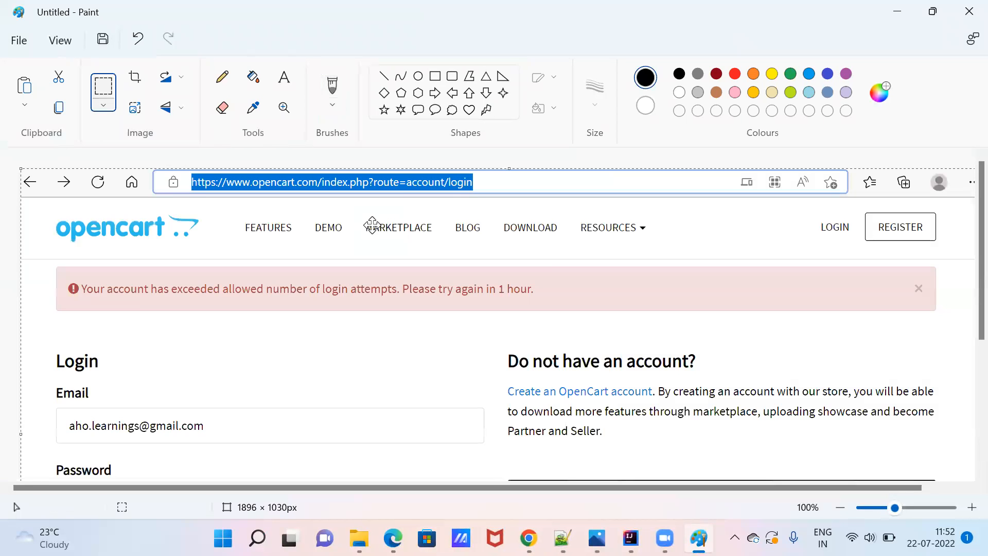
pyautogui.click(735, 75)
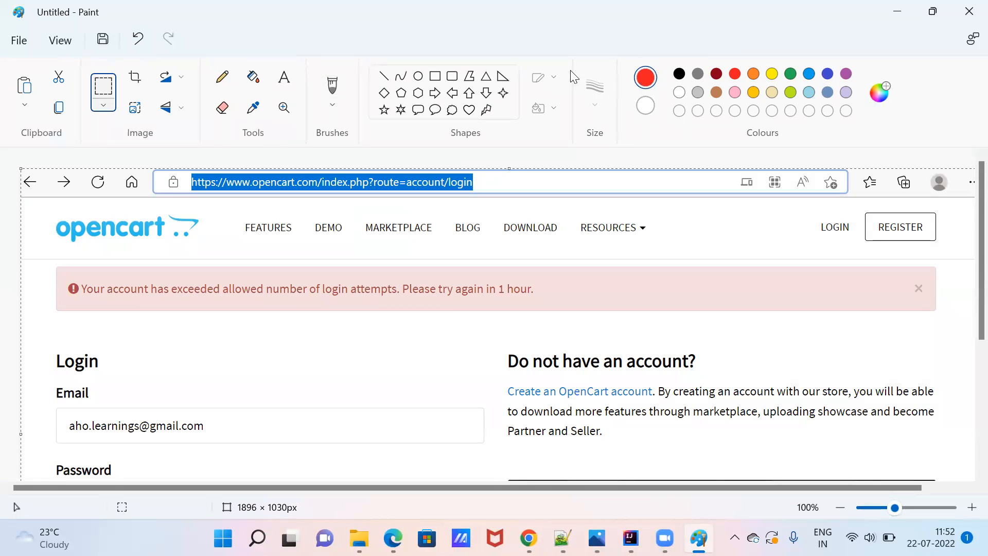
pyautogui.click(434, 78)
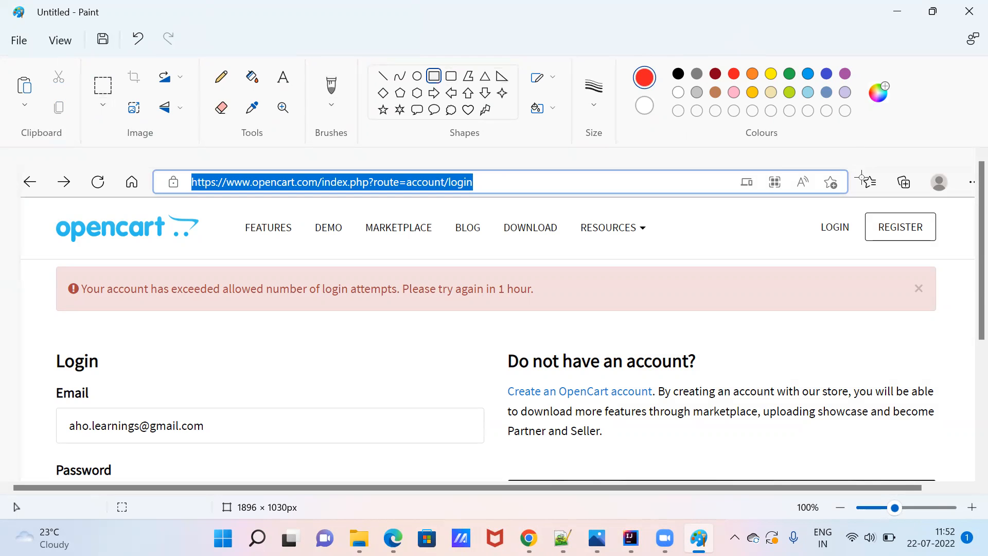
pyautogui.moveTo(866, 194); pyautogui.dragTo(939, 254)
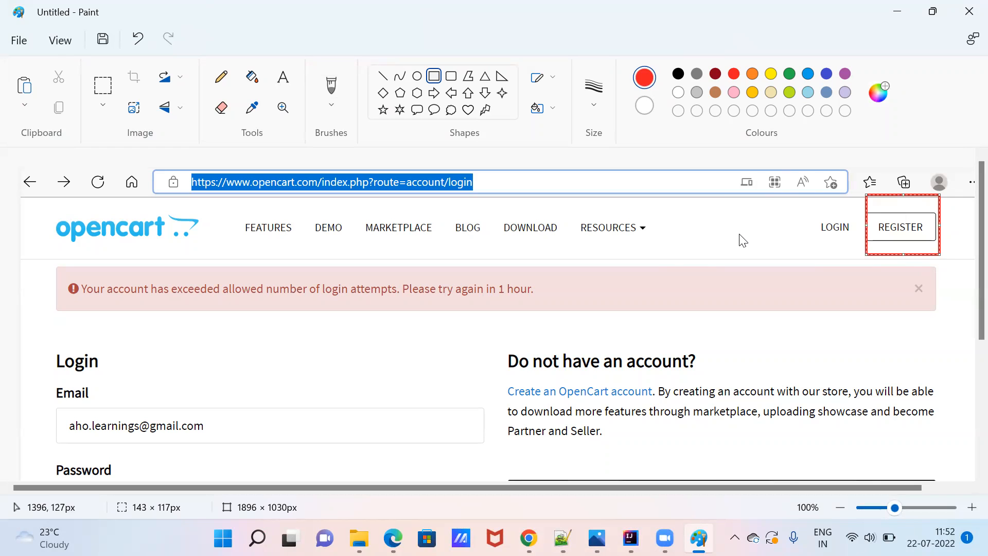
# Save the image to the Desktop as 'Button Click issue Dated 22 Jul 2022.png' and minimize Paint.
pyautogui.hotkey('ctrl', 's')
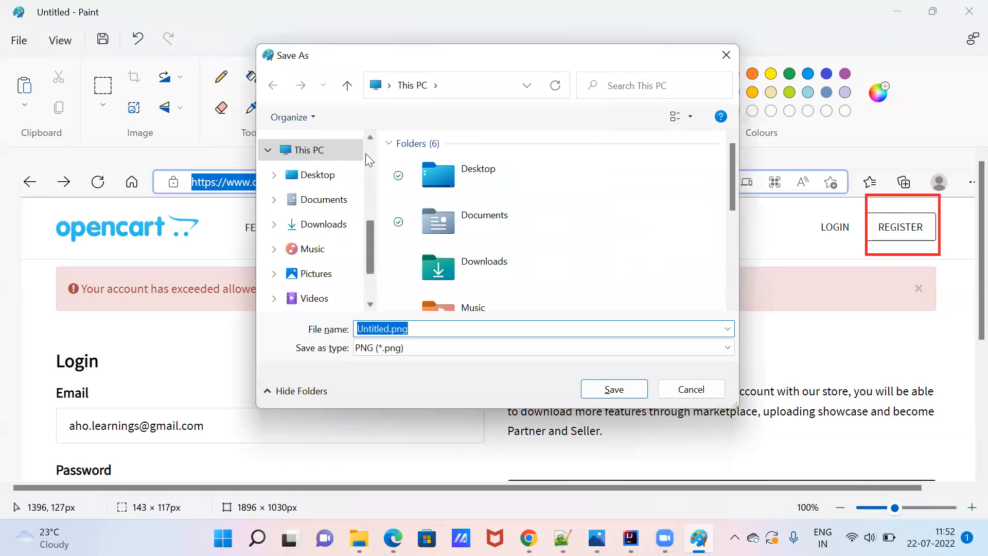
pyautogui.click(315, 174)
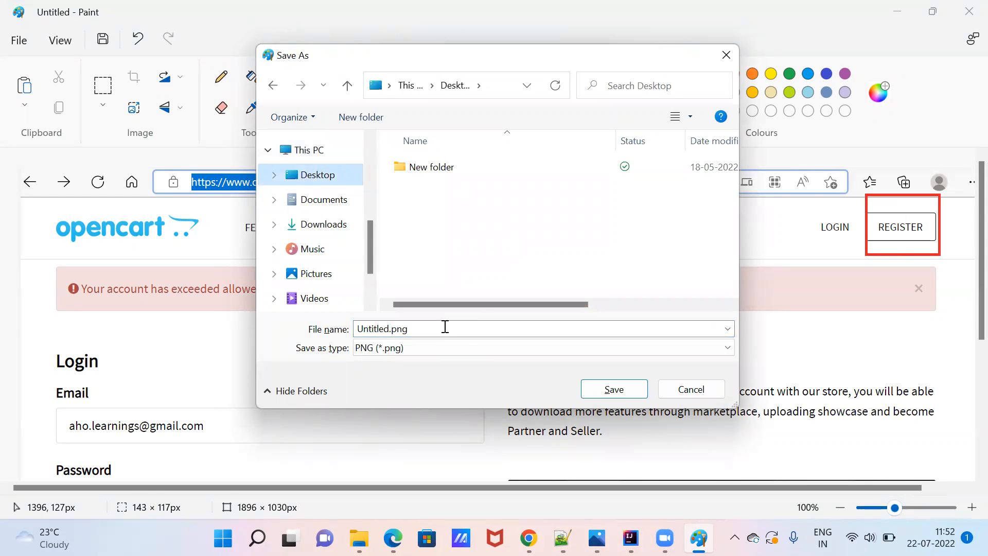
pyautogui.click(459, 335)
pyautogui.write('Button Click issue Dated')
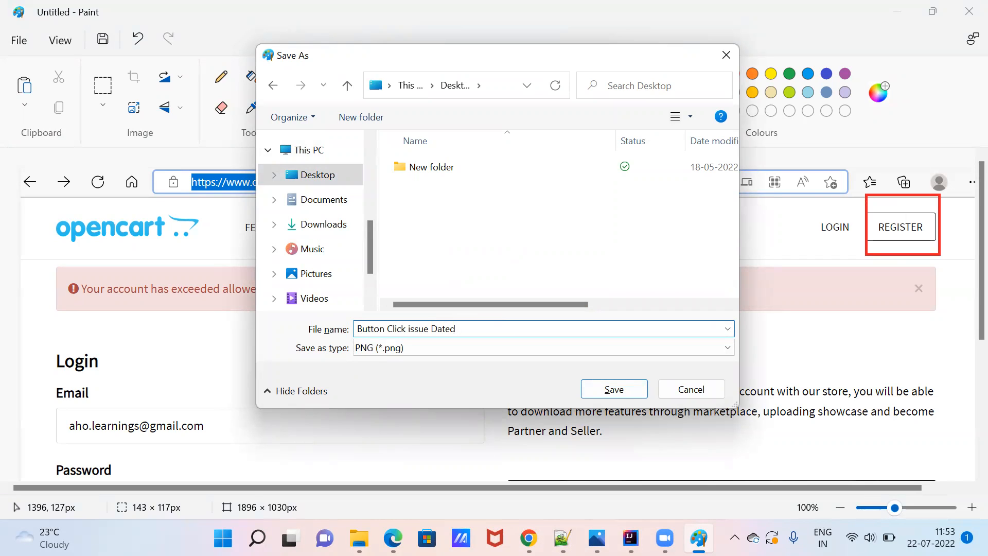
pyautogui.write('22 Jul 2022')
pyautogui.click(610, 390)
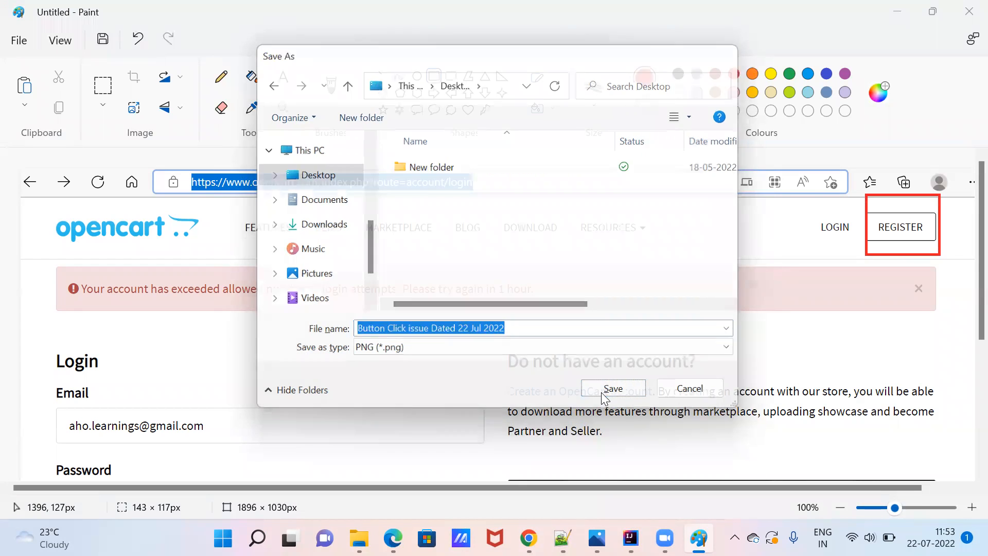
pyautogui.click(898, 11)
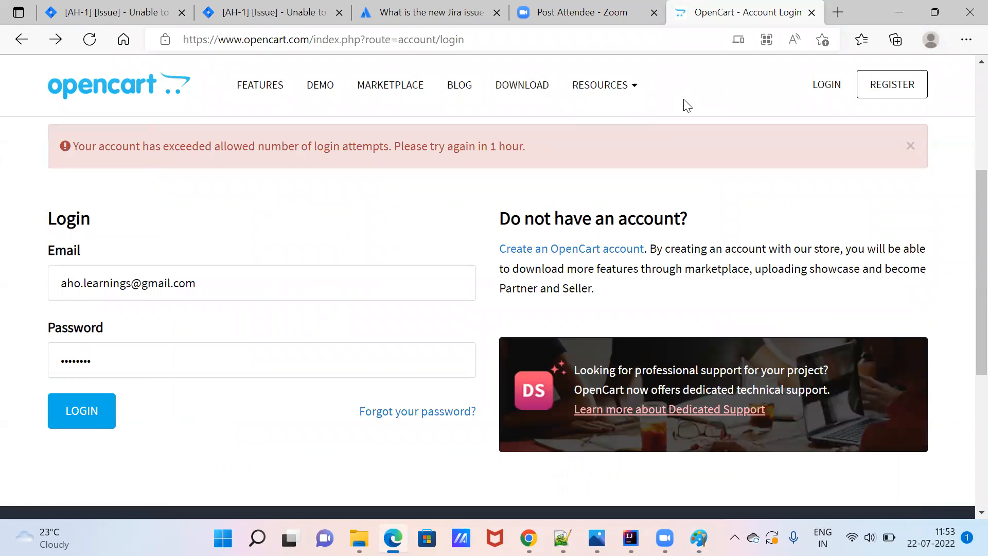
# Attach 'Button Click issue Dated 22 Jul 2022.png' from the Desktop, then scroll to Linked Issues and Flagged.
pyautogui.click(152, 13)
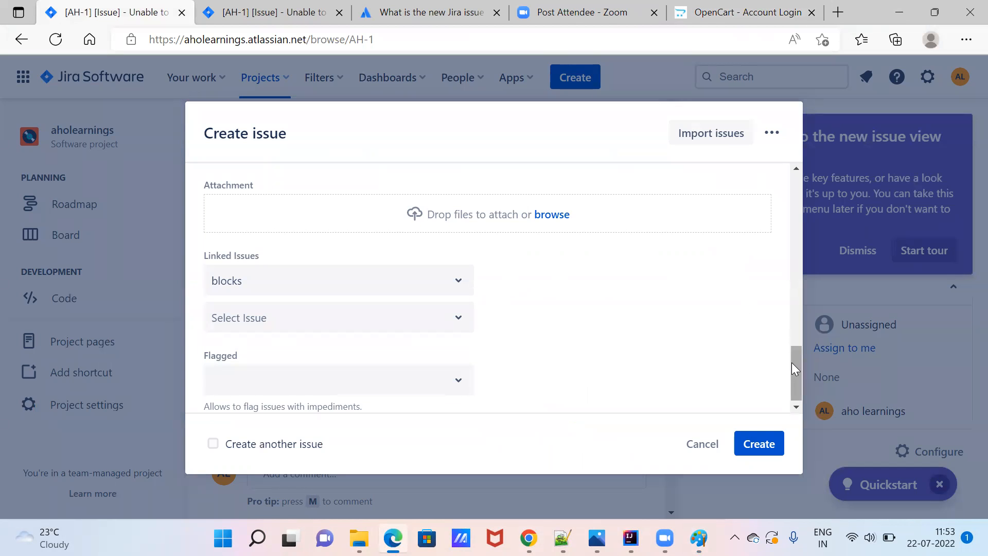
pyautogui.moveTo(791, 362)
pyautogui.mouseDown()
pyautogui.moveTo(787, 309)
pyautogui.moveTo(789, 351)
pyautogui.mouseUp()
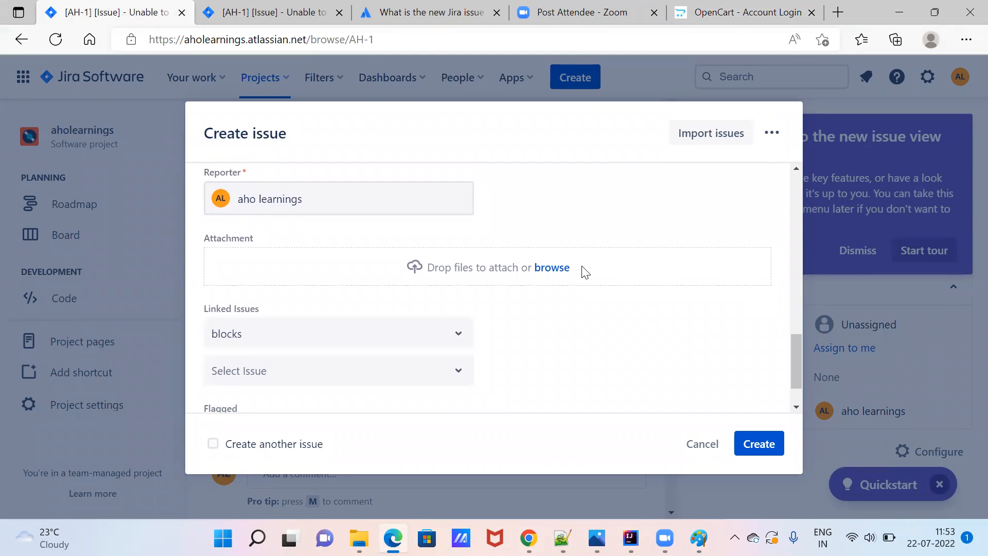
pyautogui.click(552, 268)
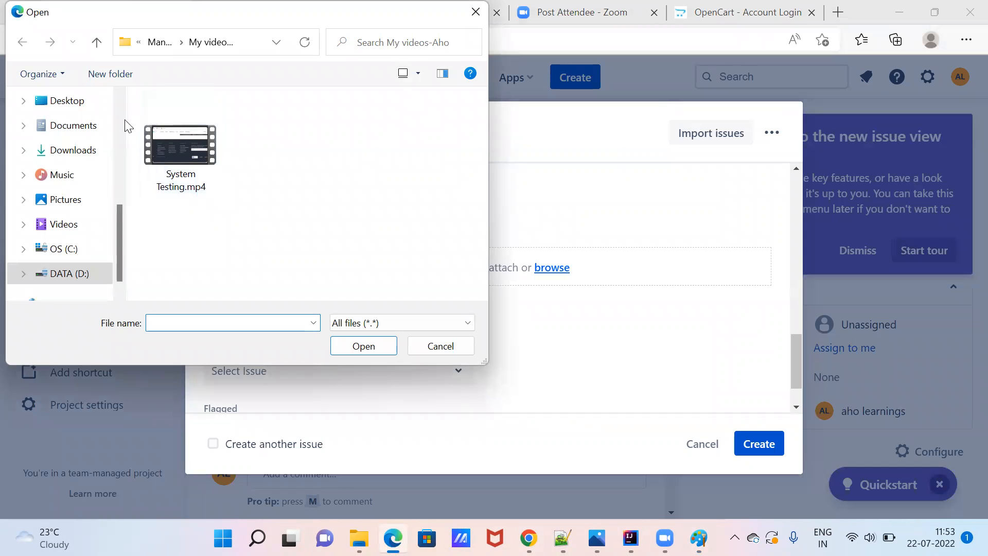
pyautogui.click(66, 101)
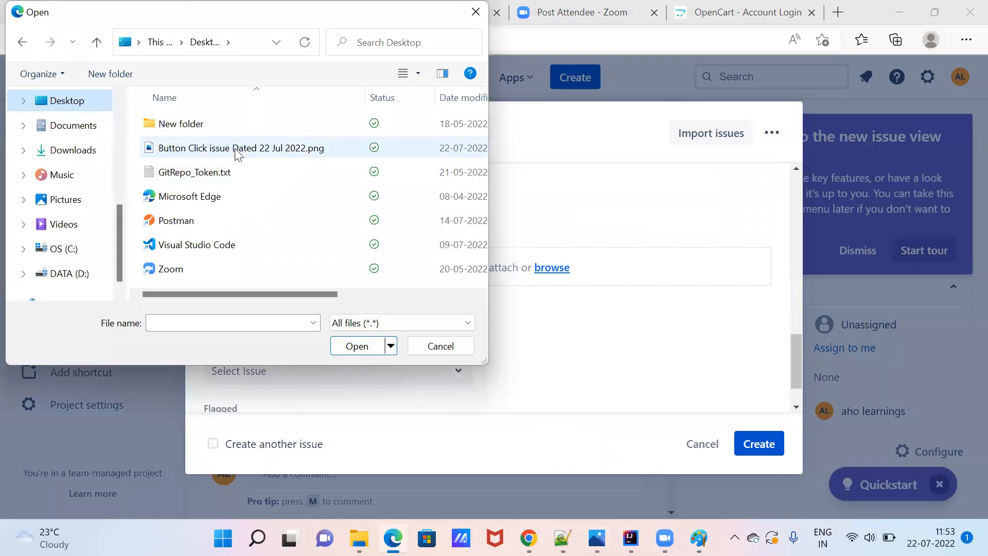
pyautogui.doubleClick(241, 149)
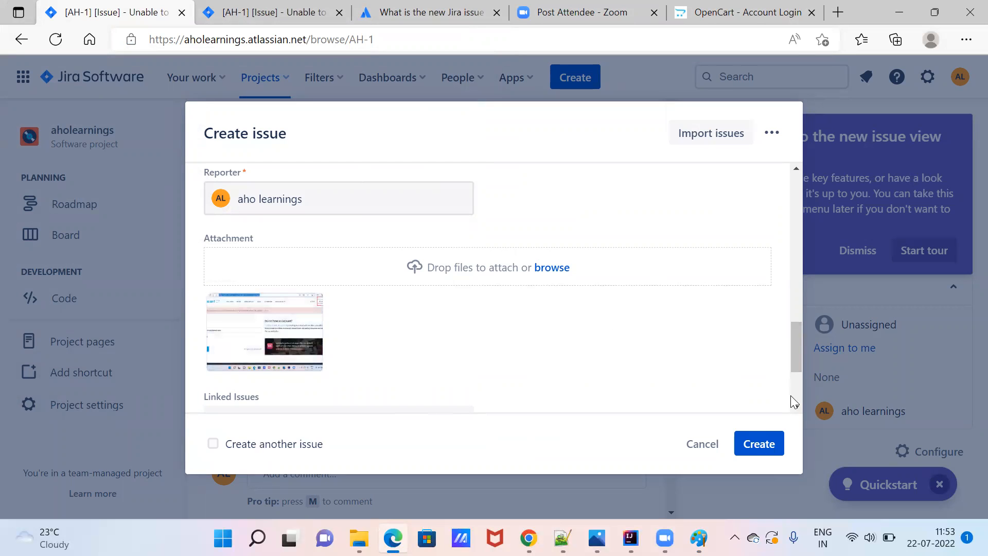
pyautogui.click(797, 407)
pyautogui.click(797, 407)
pyautogui.click(797, 407)
pyautogui.click(797, 407)
pyautogui.click(797, 408)
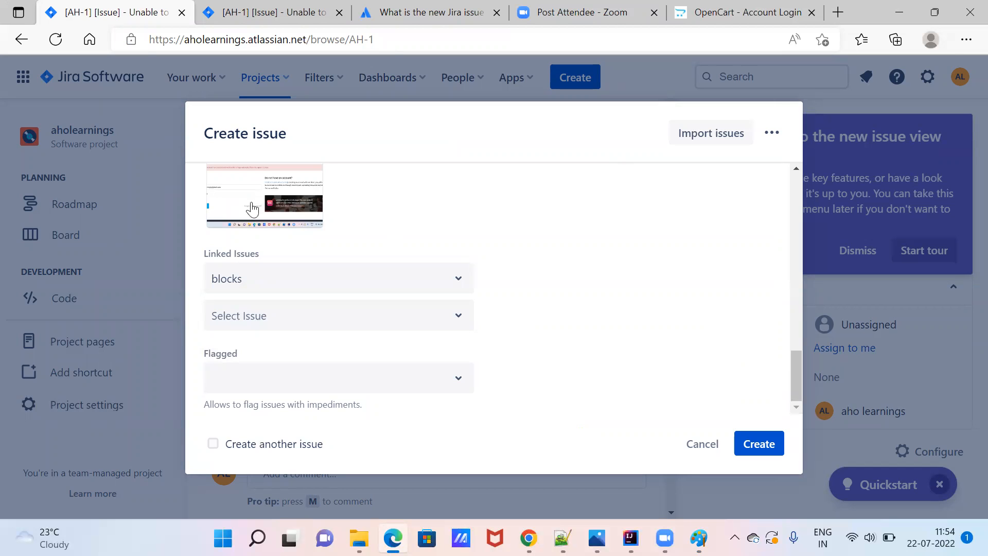
# Keep the 'blocks' link type and create the new registration issue.
pyautogui.click(456, 285)
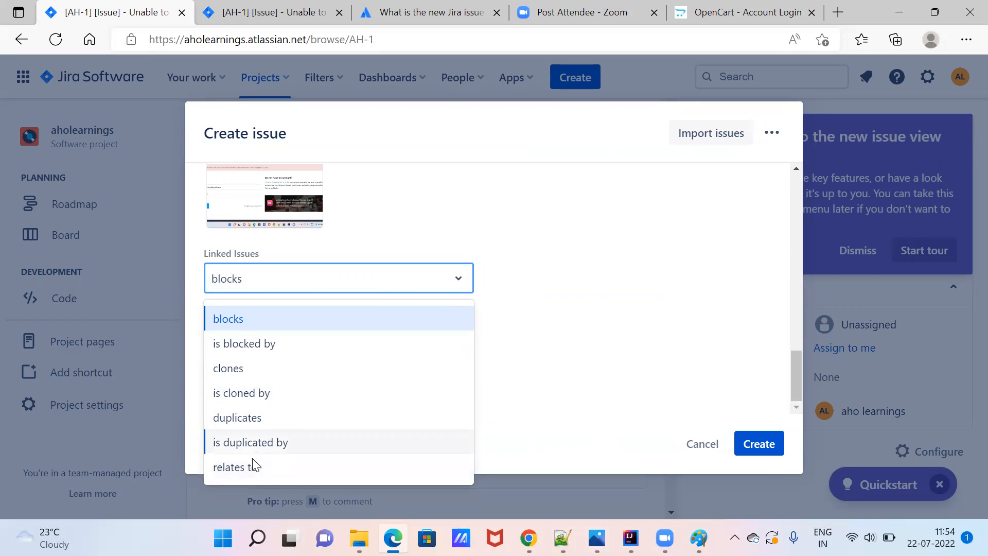
pyautogui.click(648, 349)
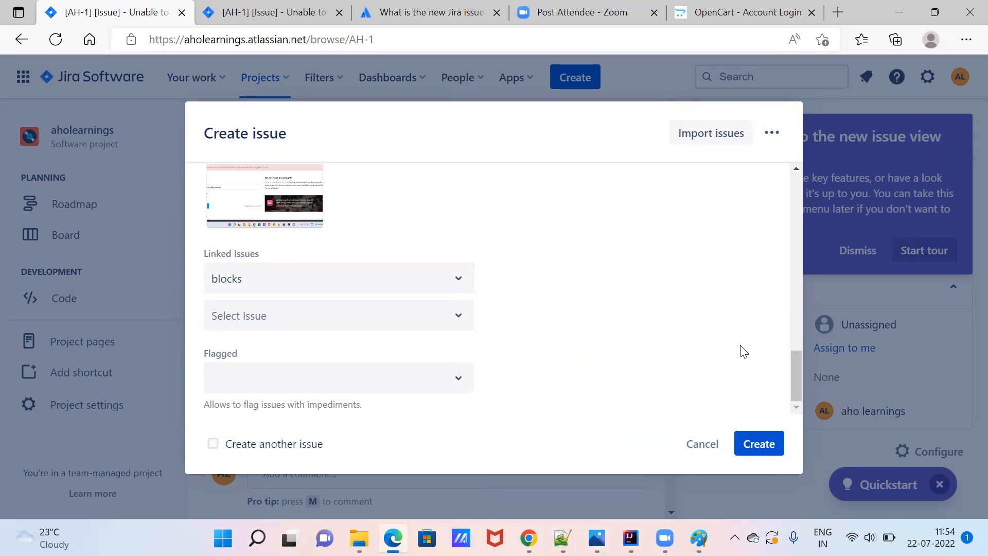
pyautogui.click(743, 442)
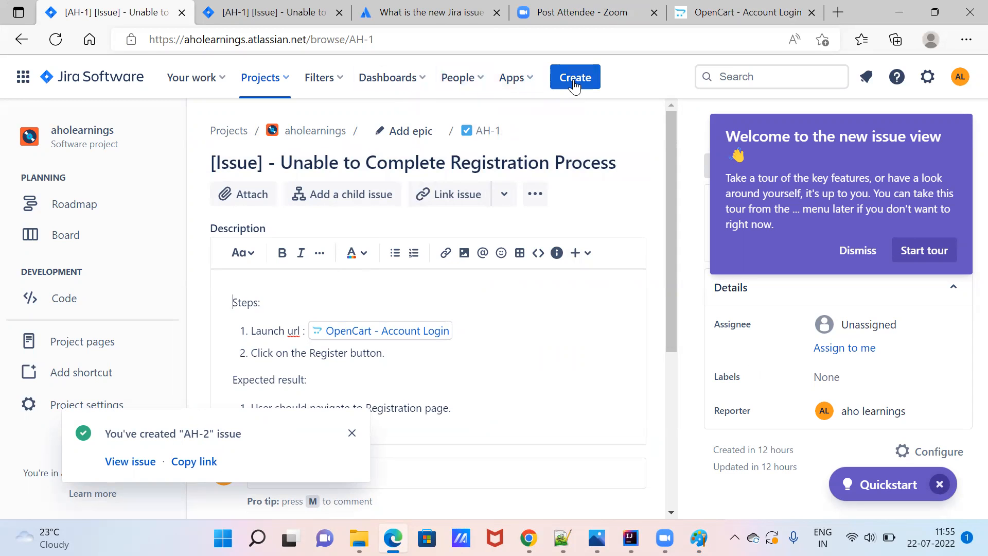
# Go to issue AH-2 by changing the issue number in the address to 2.
pyautogui.click(413, 46)
pyautogui.click(412, 46)
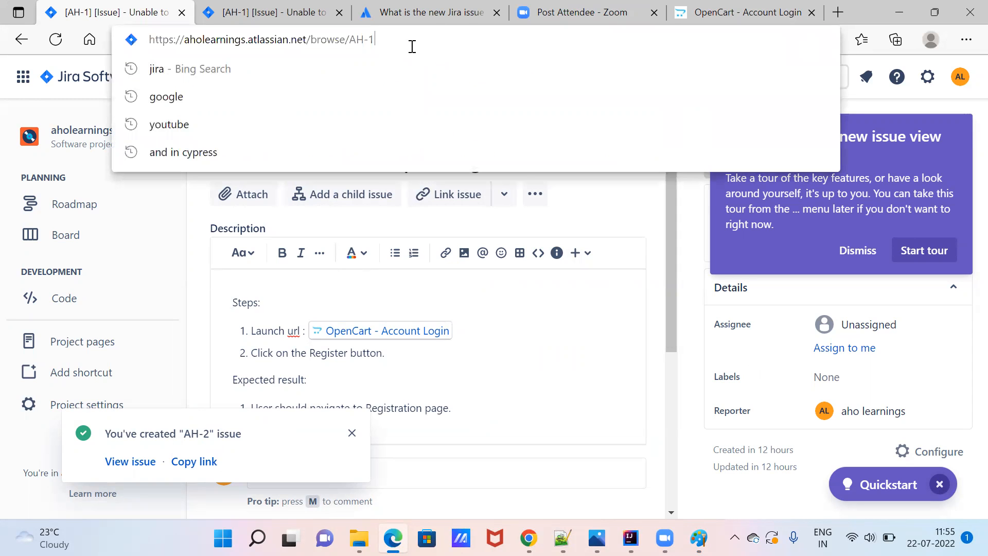
pyautogui.press('BackSpace')
pyautogui.write('2')
pyautogui.press('Return')
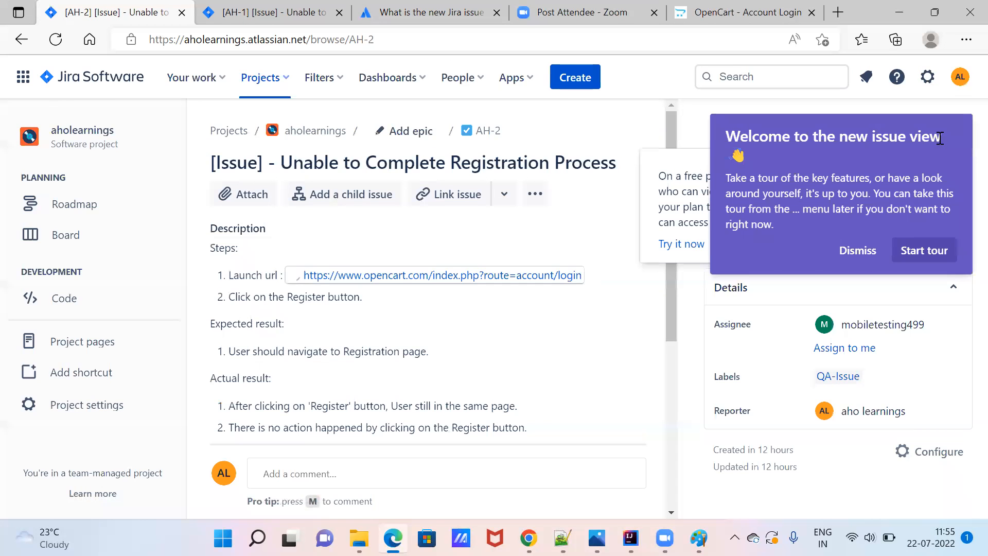
# Dismiss the new issue view welcome tour and close the Quickstart guide.
pyautogui.click(857, 250)
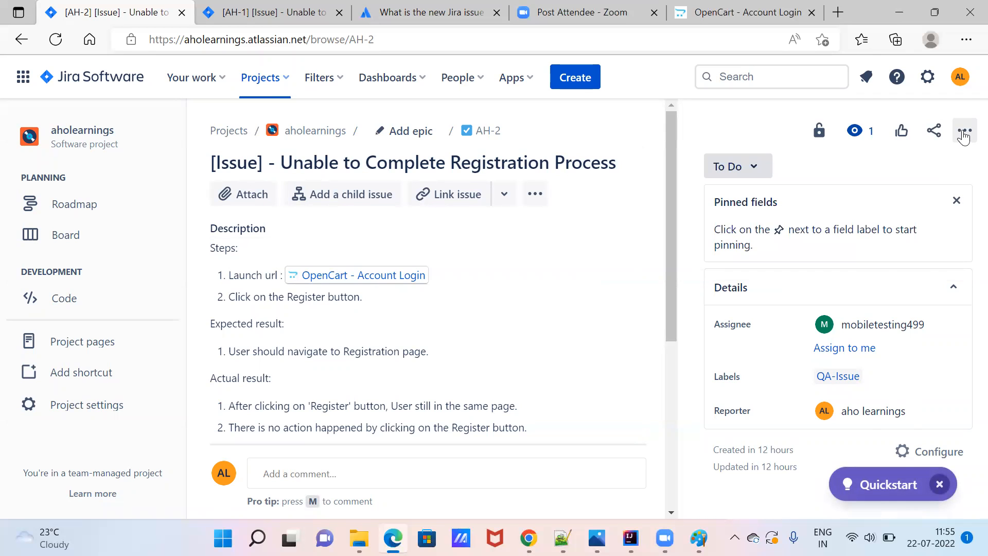
pyautogui.click(964, 135)
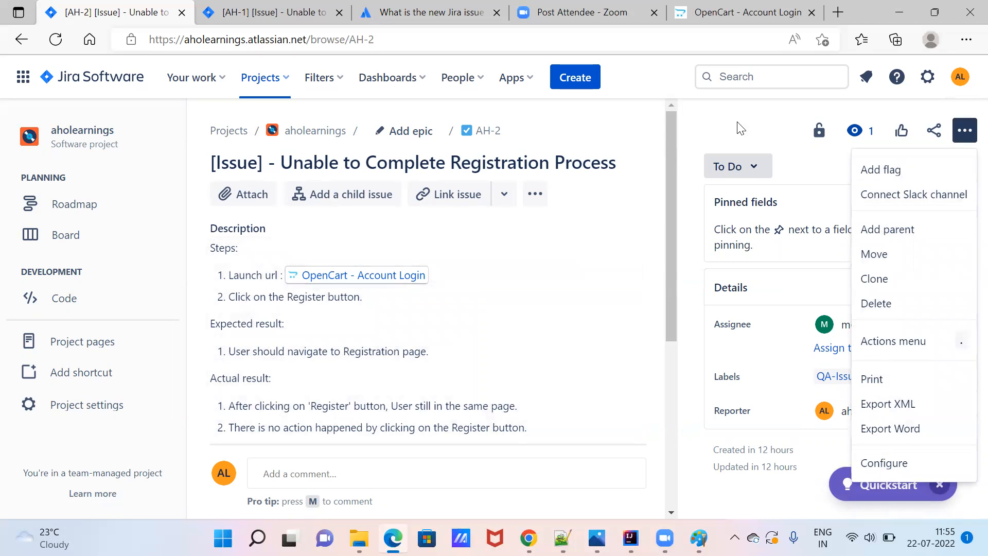
pyautogui.moveTo(828, 131)
pyautogui.click(784, 132)
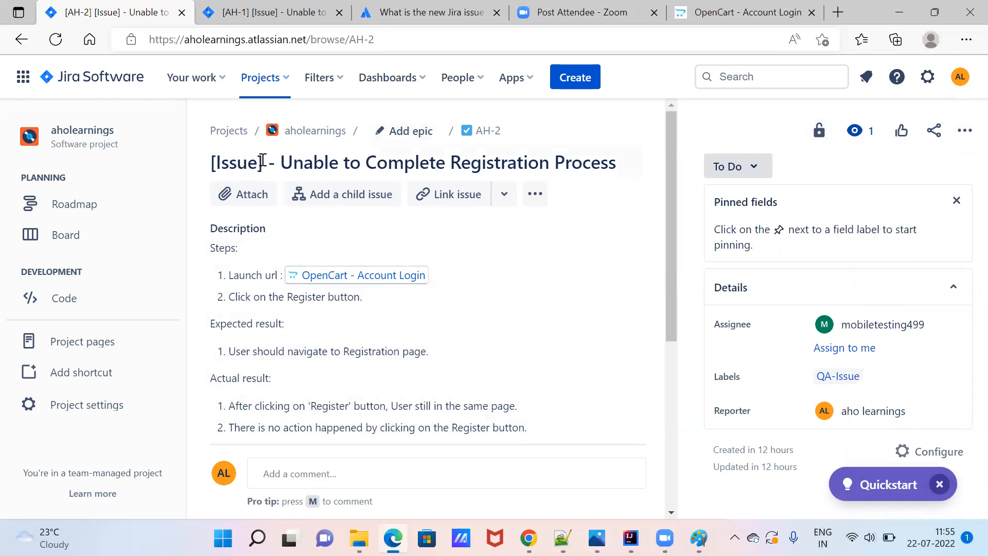
pyautogui.click(535, 199)
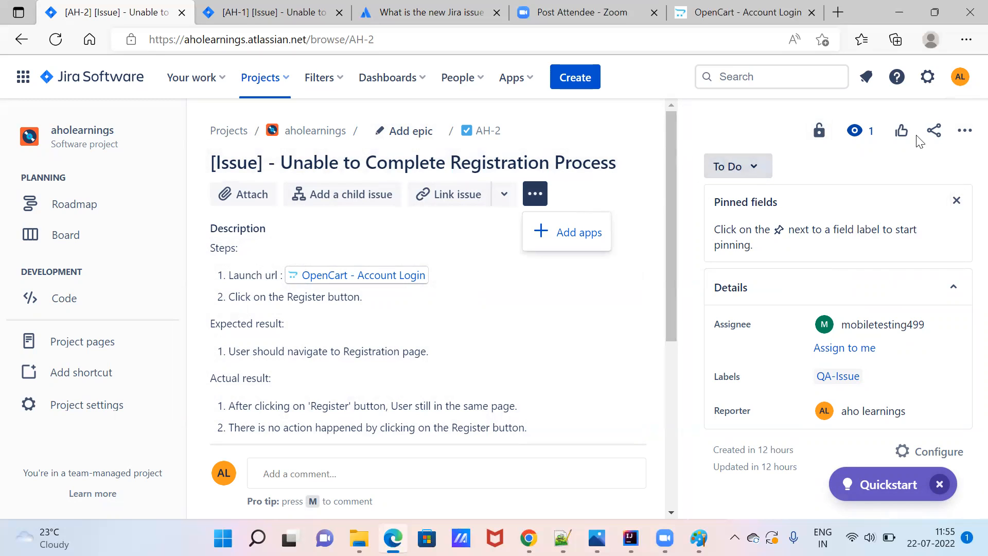
pyautogui.click(945, 485)
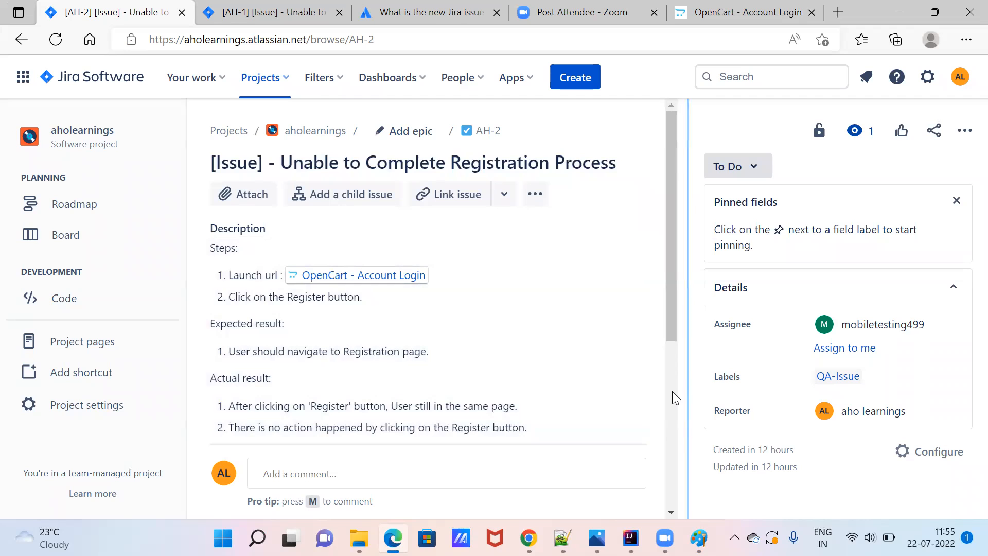
# Scroll down to check the attachment, then hide the Pinned fields tip.
pyautogui.scroll(-5, 672, 391)
pyautogui.scroll(-1, 672, 392)
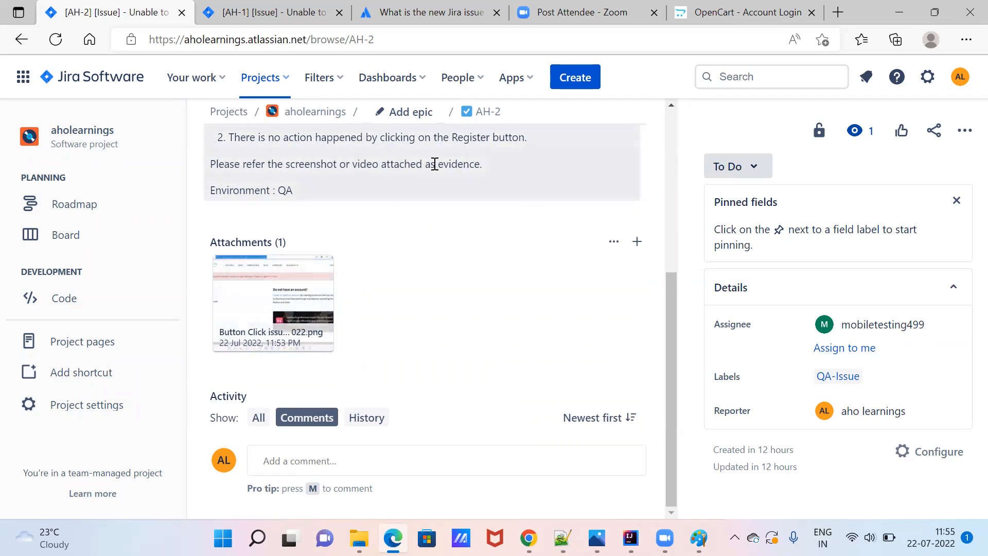
pyautogui.moveTo(297, 277)
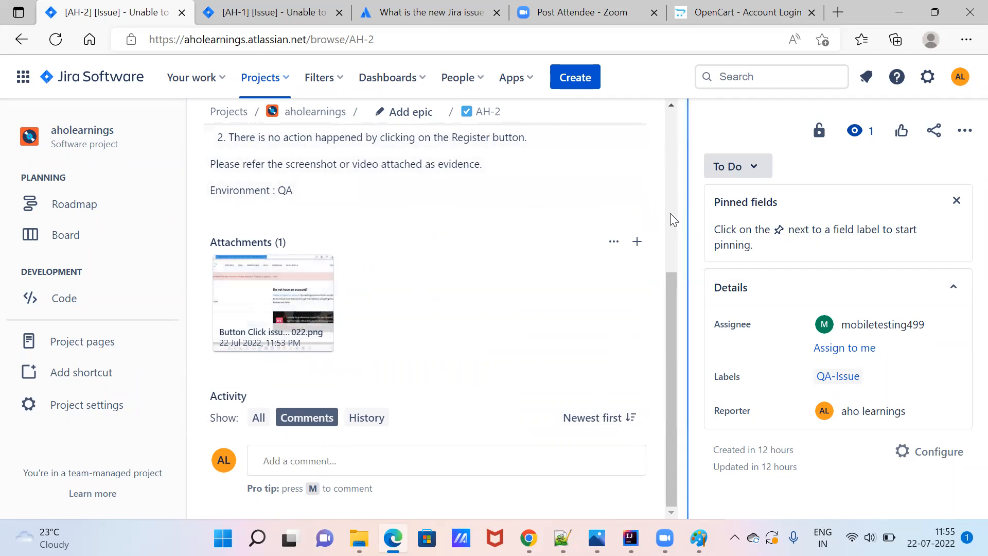
pyautogui.scroll(5, 669, 214)
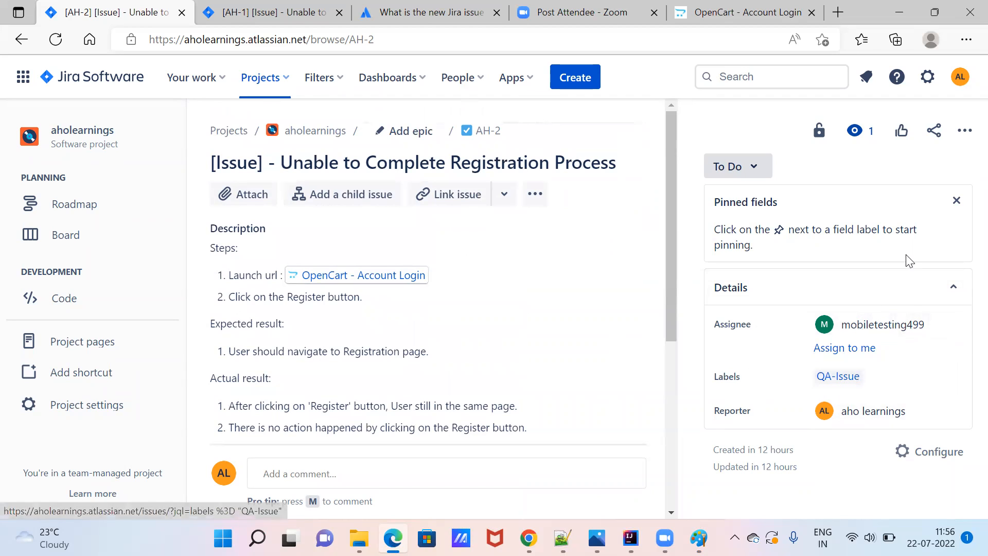
pyautogui.click(957, 201)
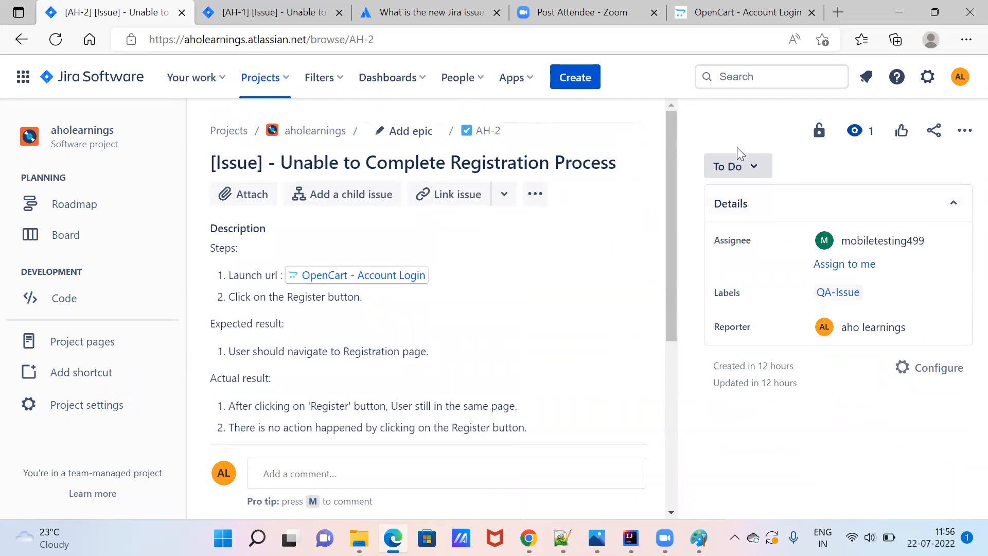
# Check the status options while leaving AH-2 in To Do, then edit the description.
pyautogui.click(747, 175)
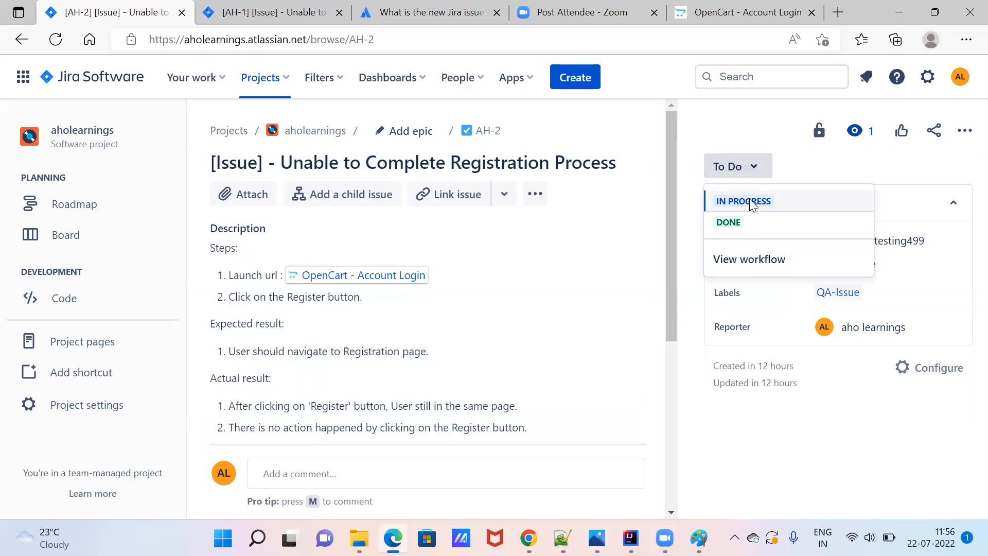
pyautogui.click(726, 141)
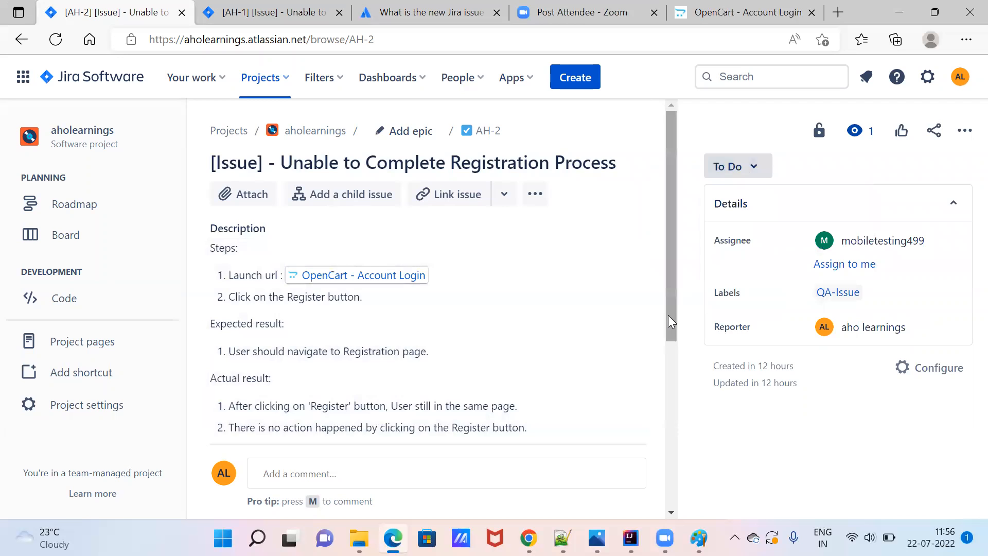
pyautogui.moveTo(670, 318); pyautogui.dragTo(685, 432)
pyautogui.scroll(1, 669, 391)
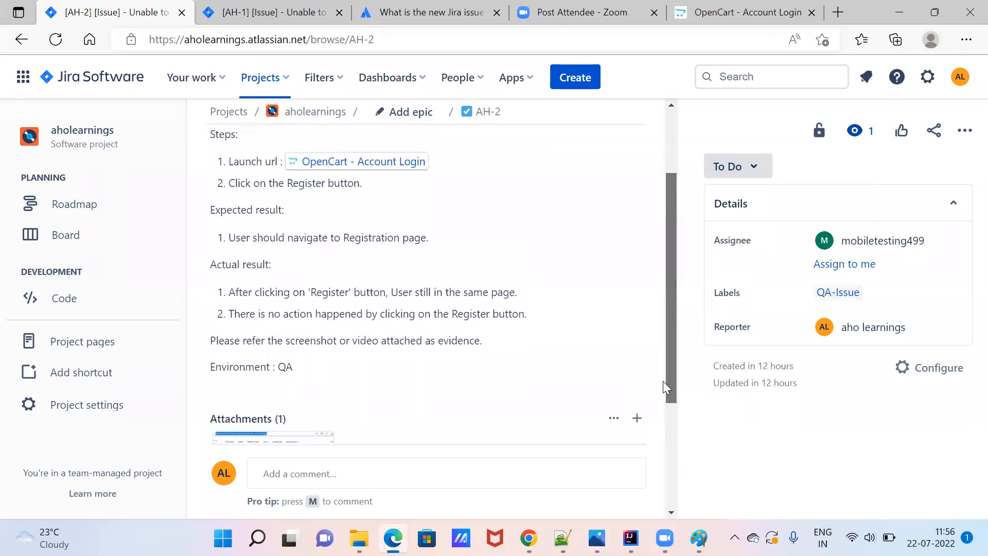
pyautogui.click(335, 260)
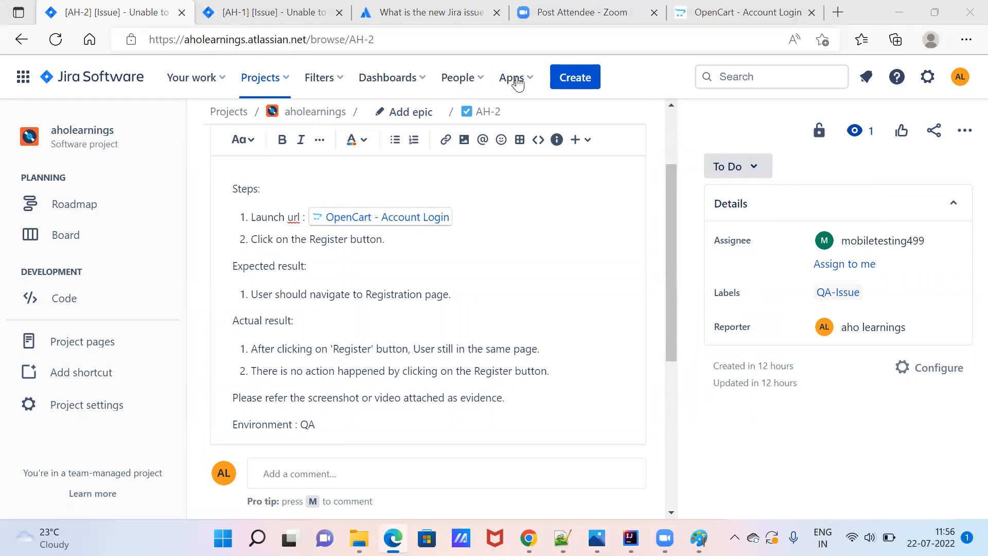
pyautogui.click(747, 13)
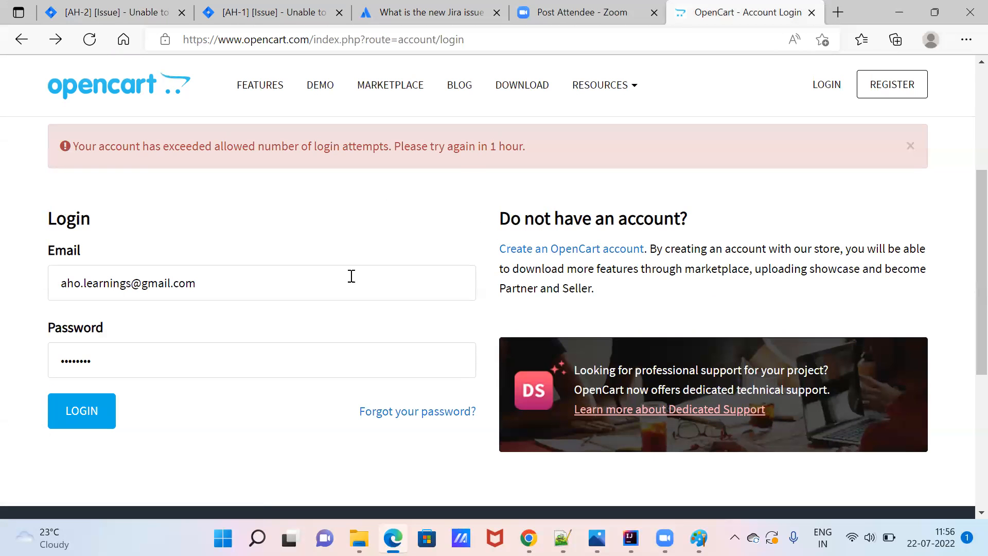
pyautogui.click(897, 14)
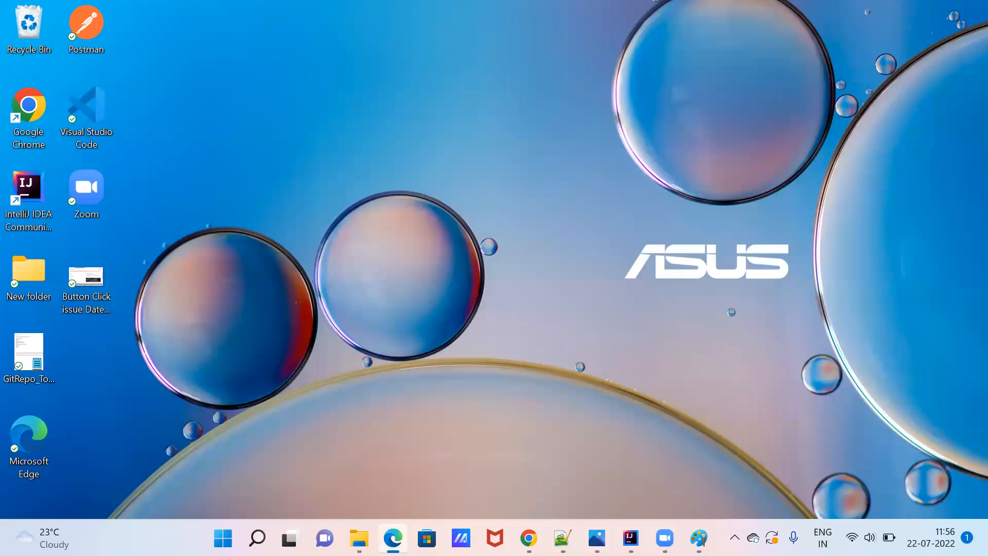
pyautogui.click(392, 538)
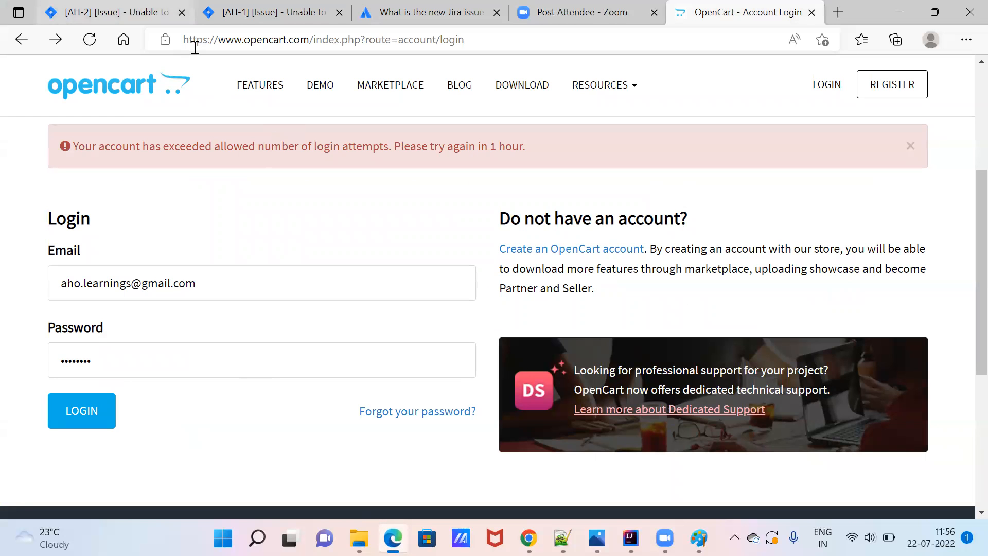
pyautogui.click(94, 15)
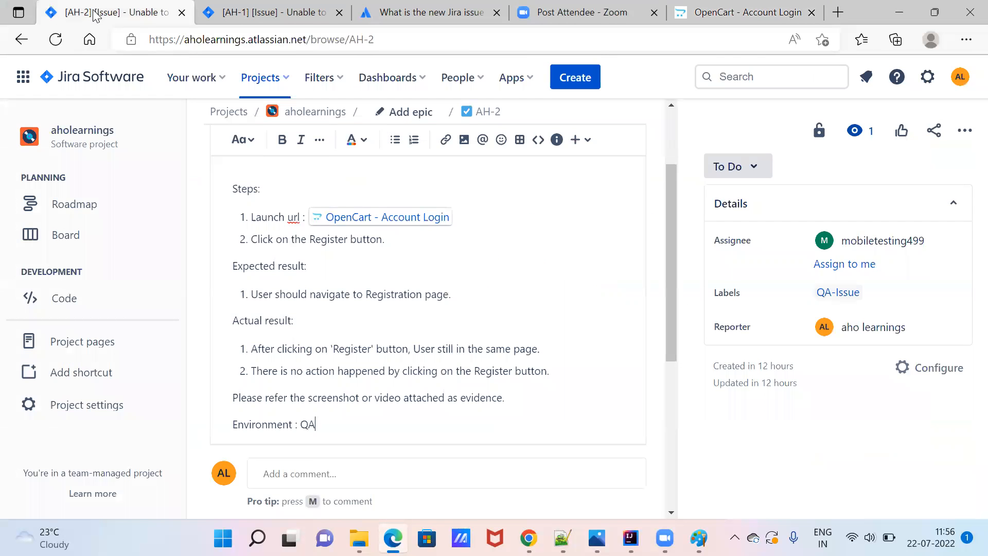
pyautogui.click(760, 175)
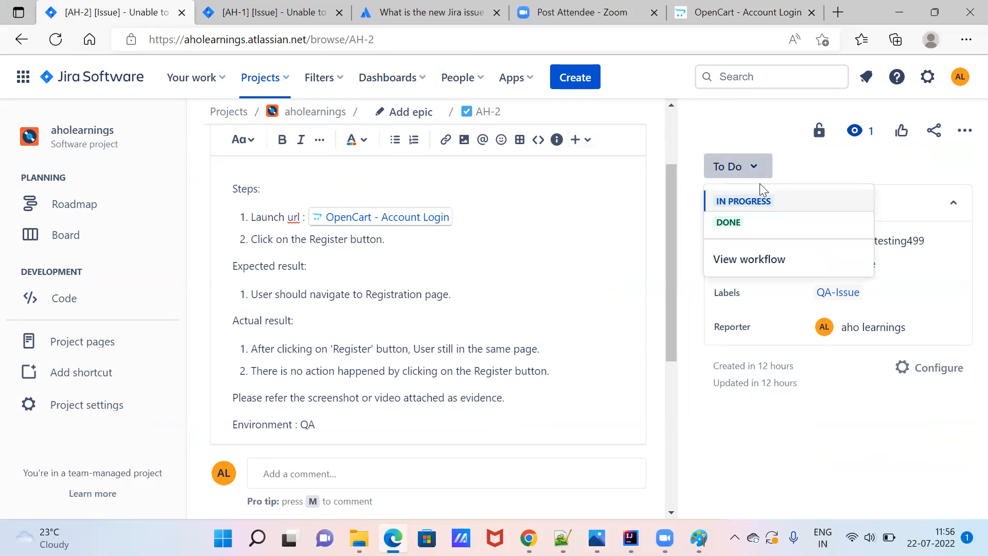
pyautogui.click(761, 205)
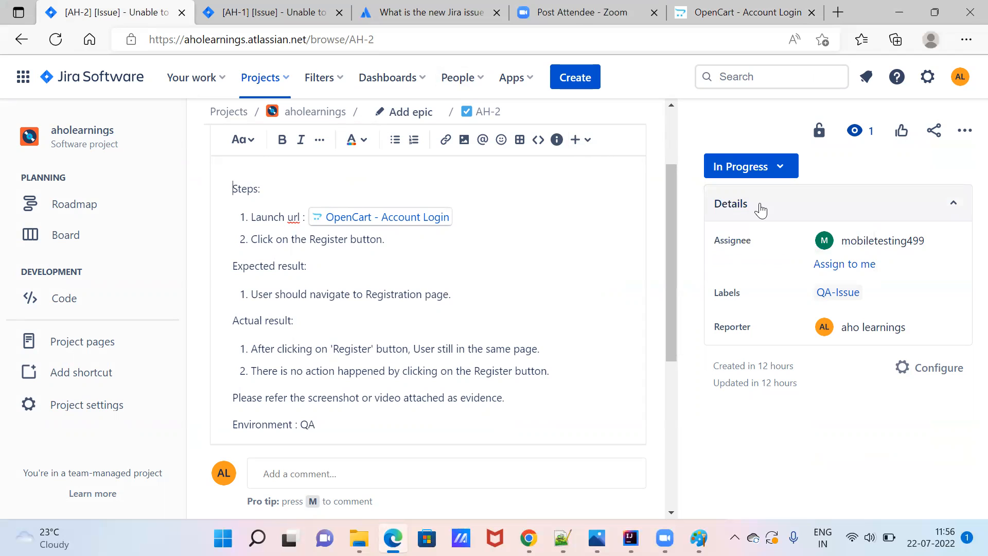
pyautogui.click(819, 130)
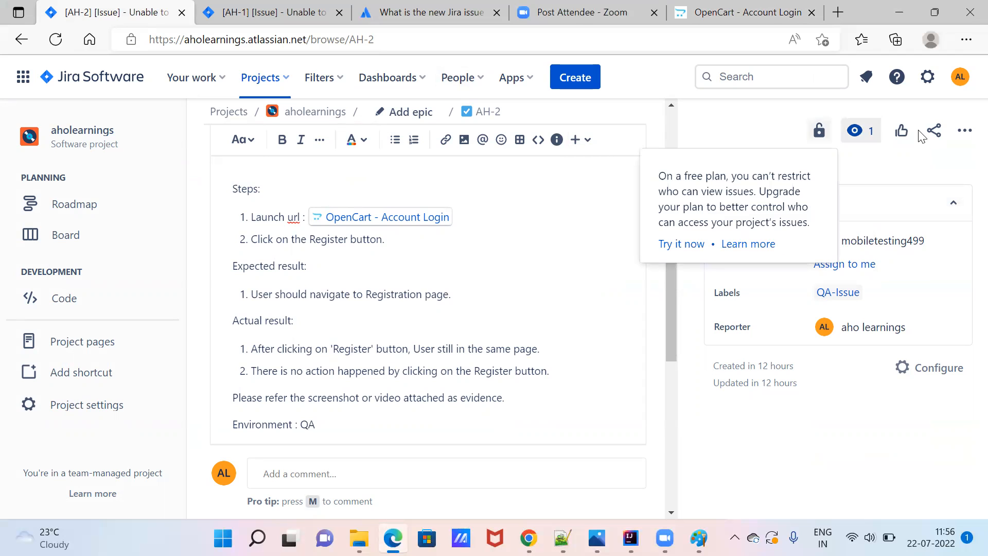
pyautogui.click(877, 179)
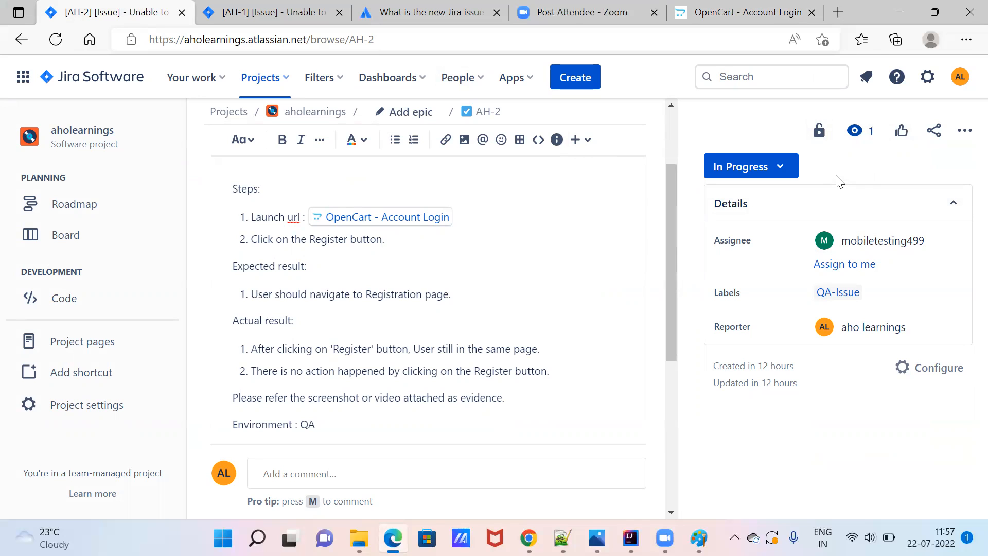
pyautogui.moveTo(845, 234)
pyautogui.click(860, 192)
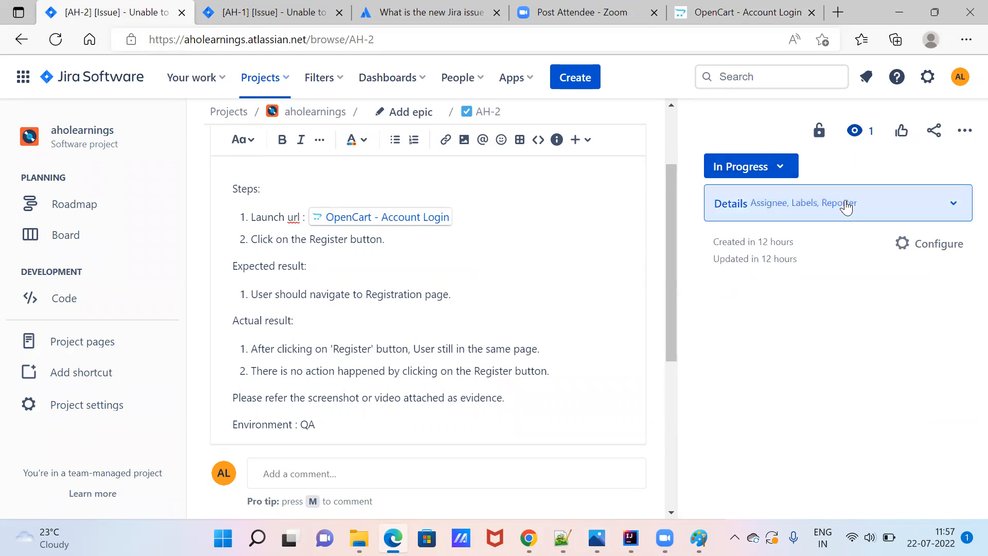
pyautogui.click(854, 204)
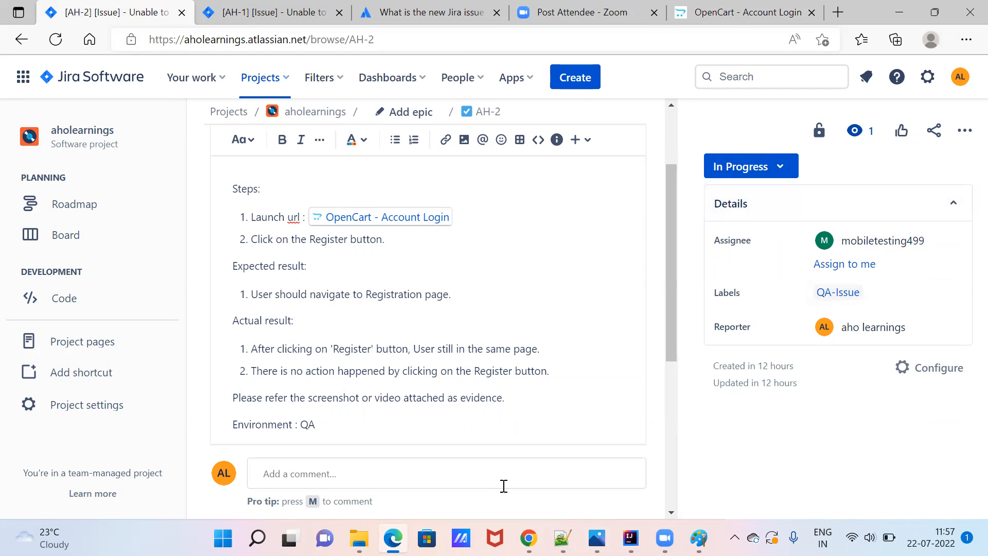
pyautogui.scroll(-5, 668, 466)
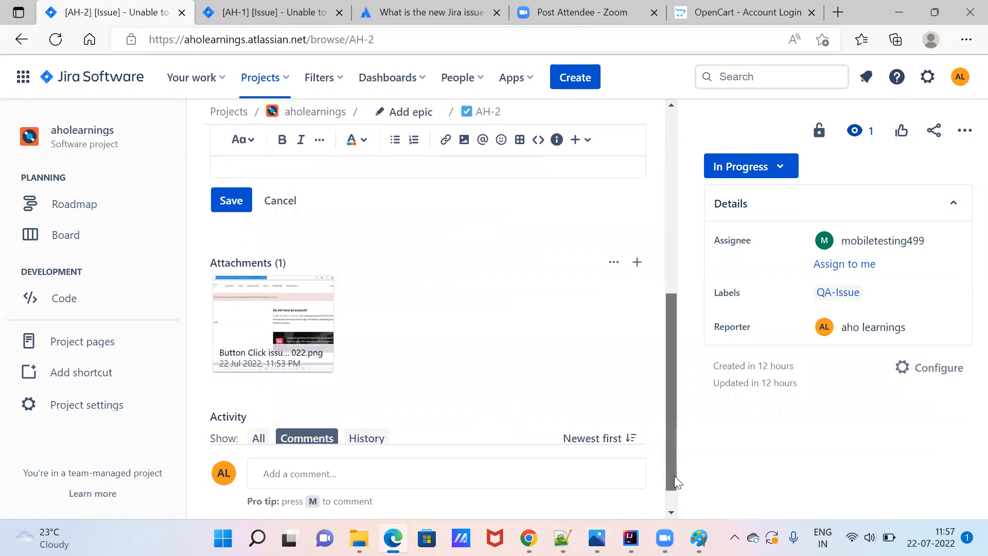
# Comment on behalf of the developer that the issue is fixed and deployed to the QA build.
pyautogui.click(319, 464)
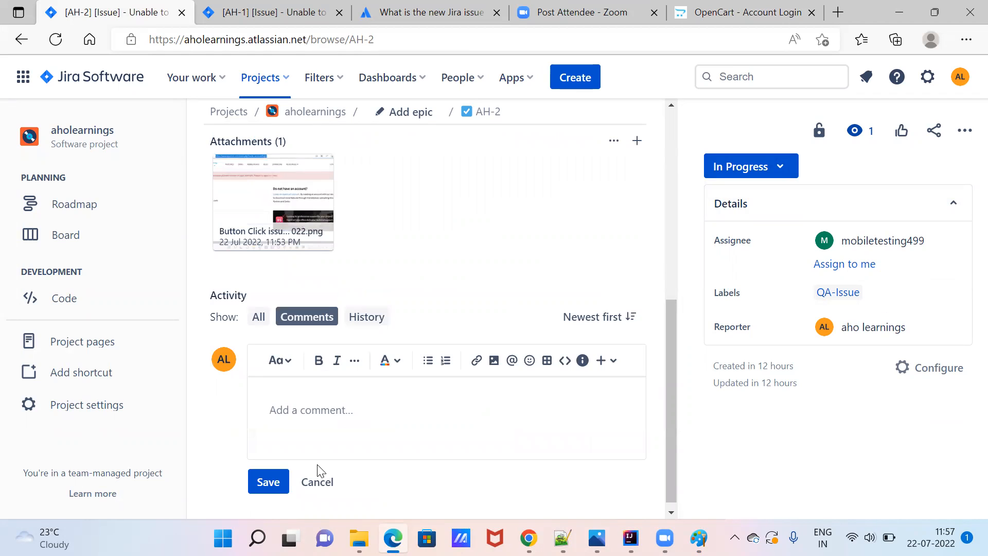
pyautogui.write('on behalf of developer')
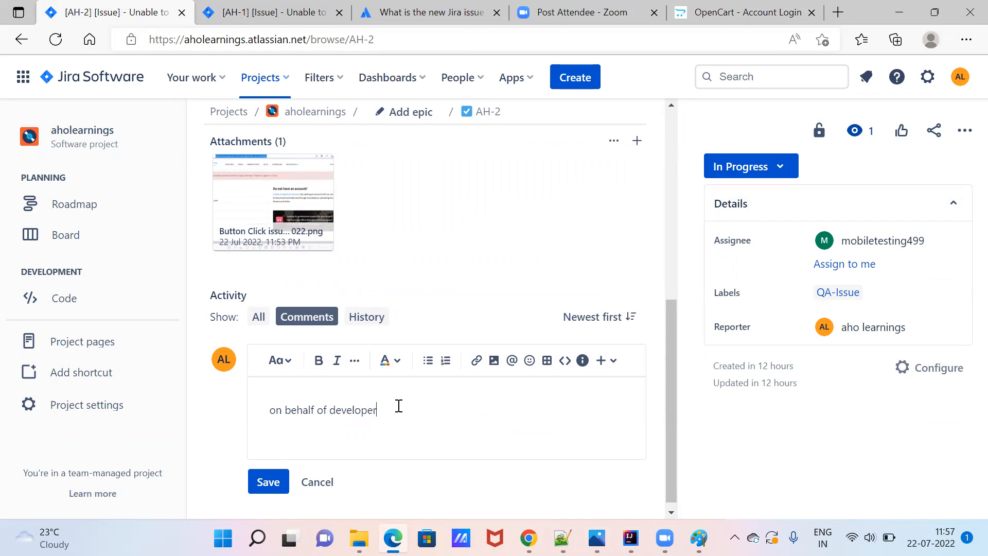
pyautogui.write(' [mobiletesting499 comments')
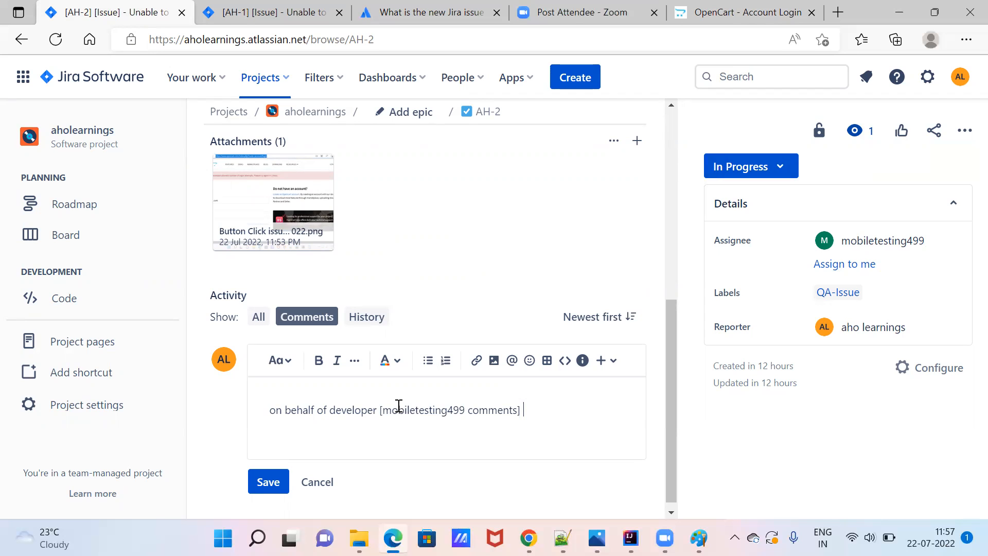
pyautogui.write('] => Issue is fixed and dep')
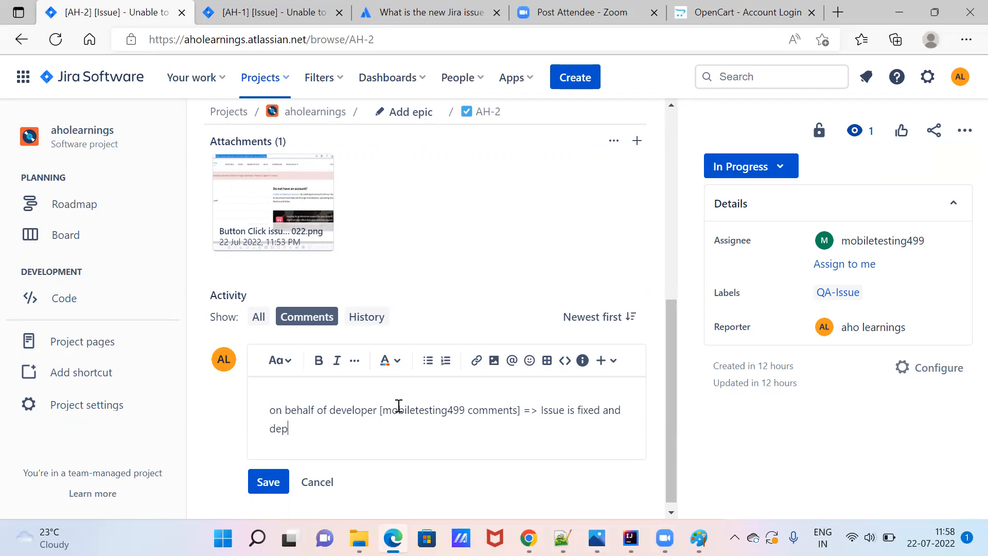
pyautogui.write('loyed to QA build. You c')
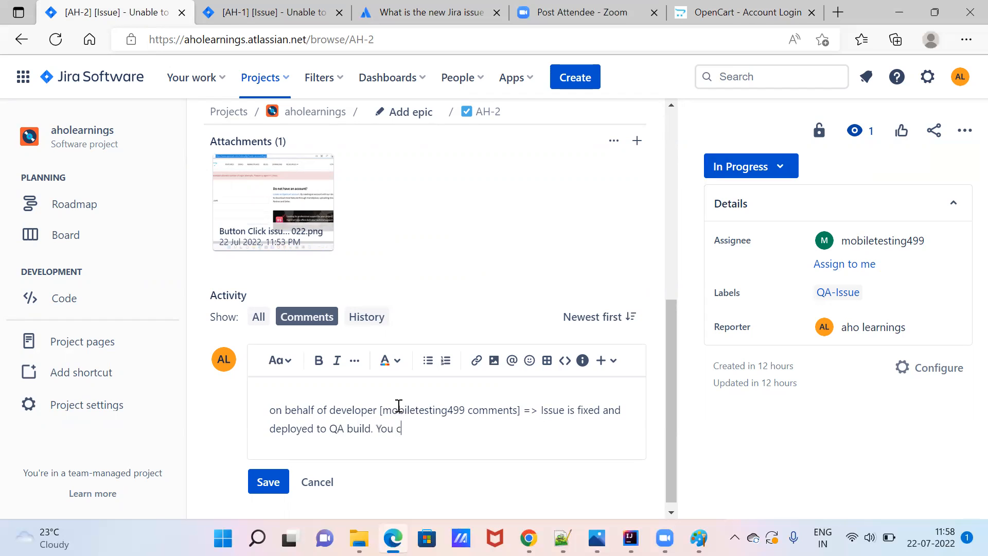
pyautogui.write('an test it.')
# Save the developer's comment and move AH-2 to Done.
pyautogui.click(277, 483)
pyautogui.scroll(2, 280, 487)
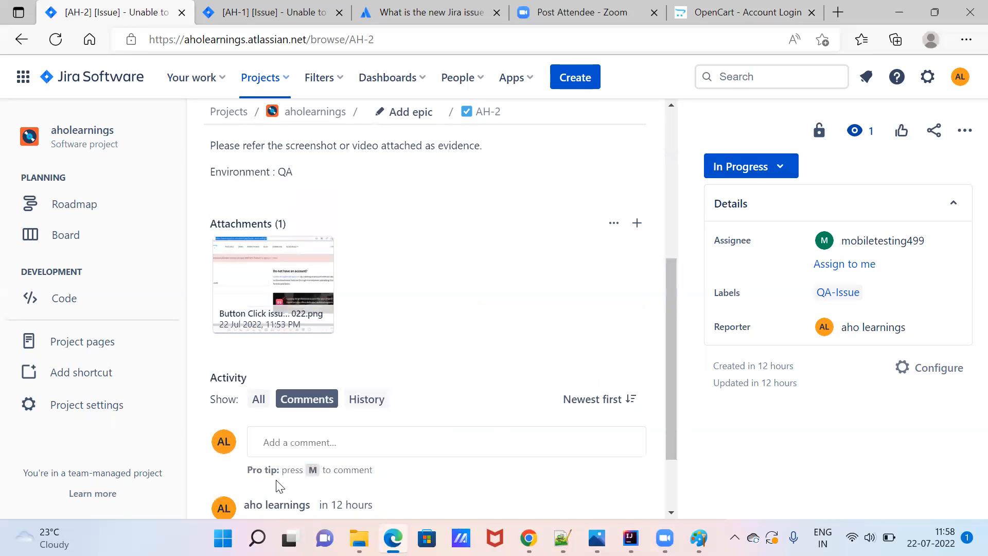
pyautogui.click(671, 486)
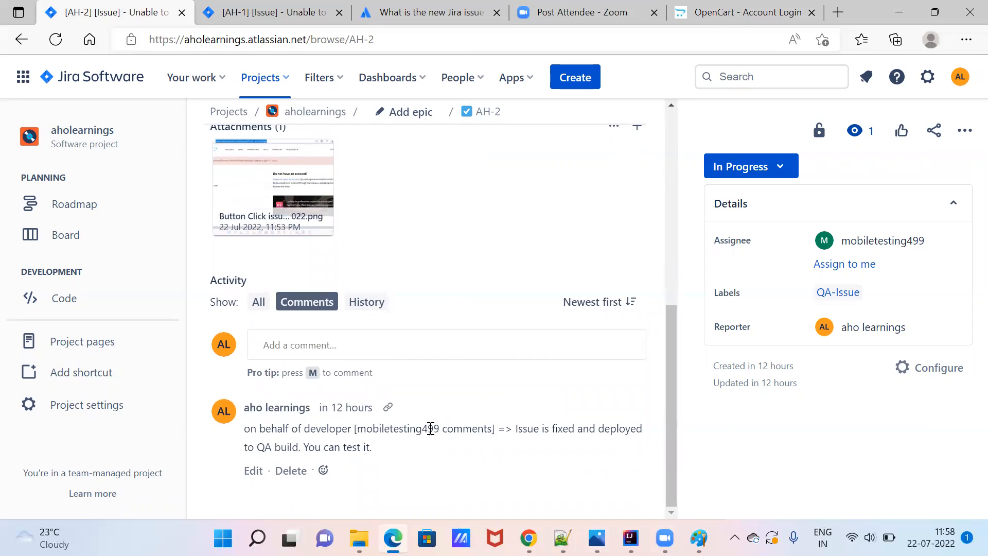
pyautogui.click(781, 168)
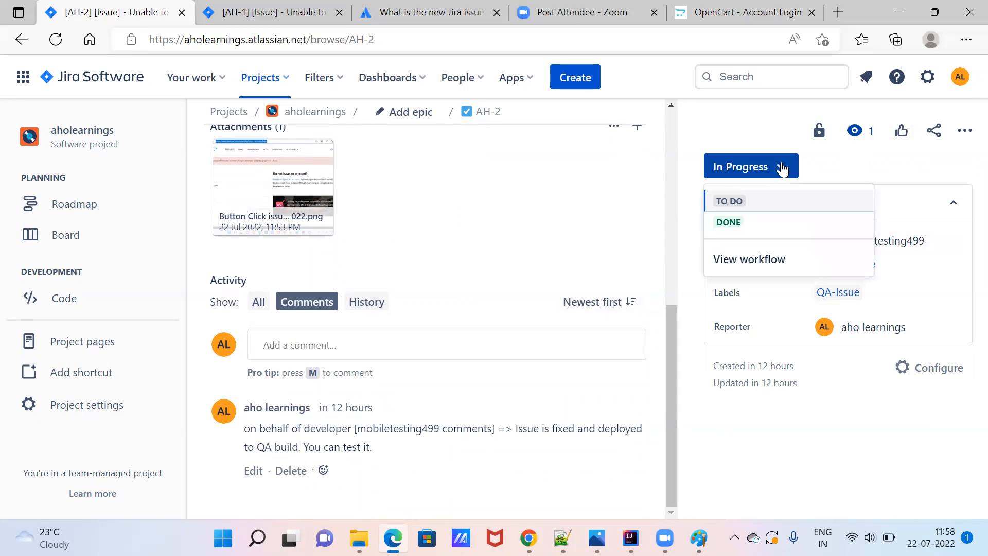
pyautogui.click(733, 226)
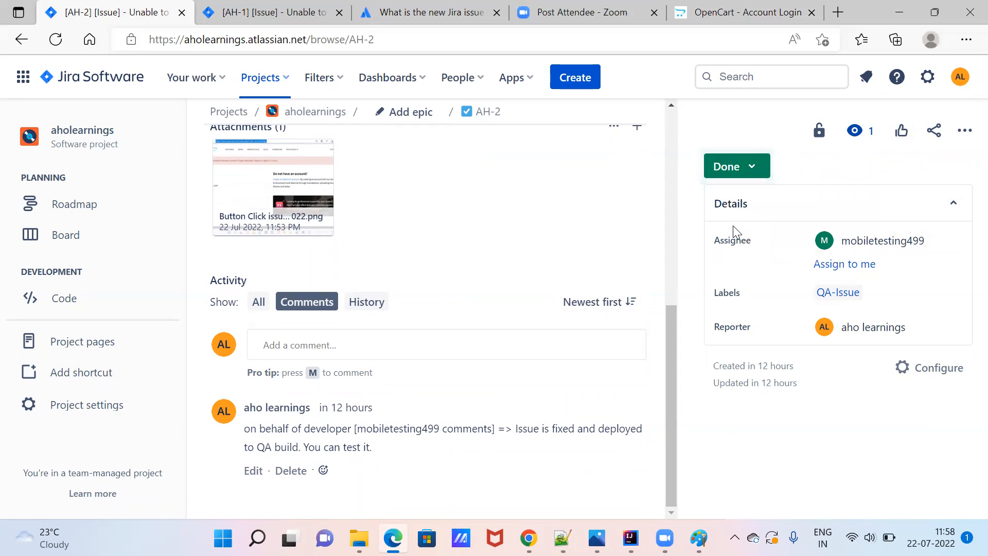
pyautogui.click(866, 239)
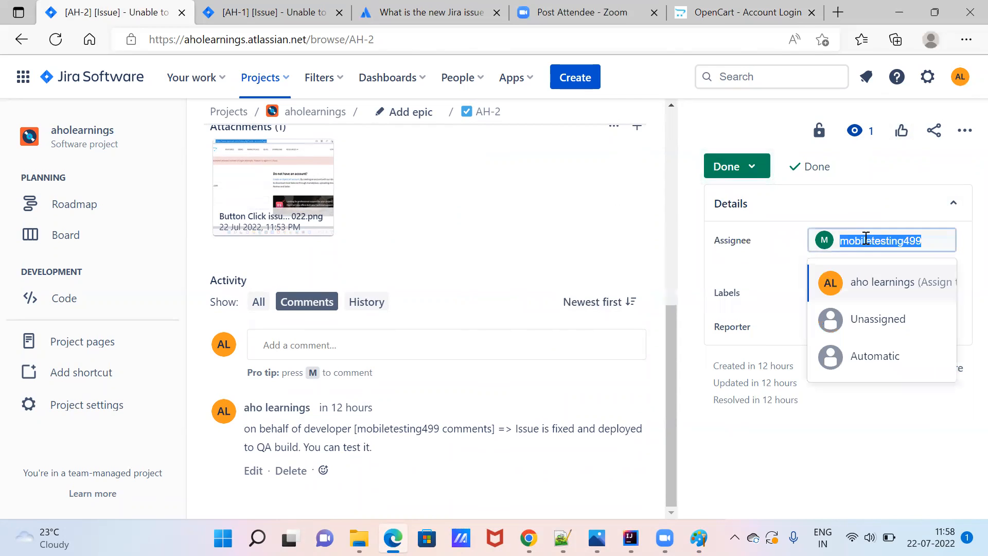
# Reassign AH-2 from the developer to the QA tester and begin a verification comment.
pyautogui.click(892, 289)
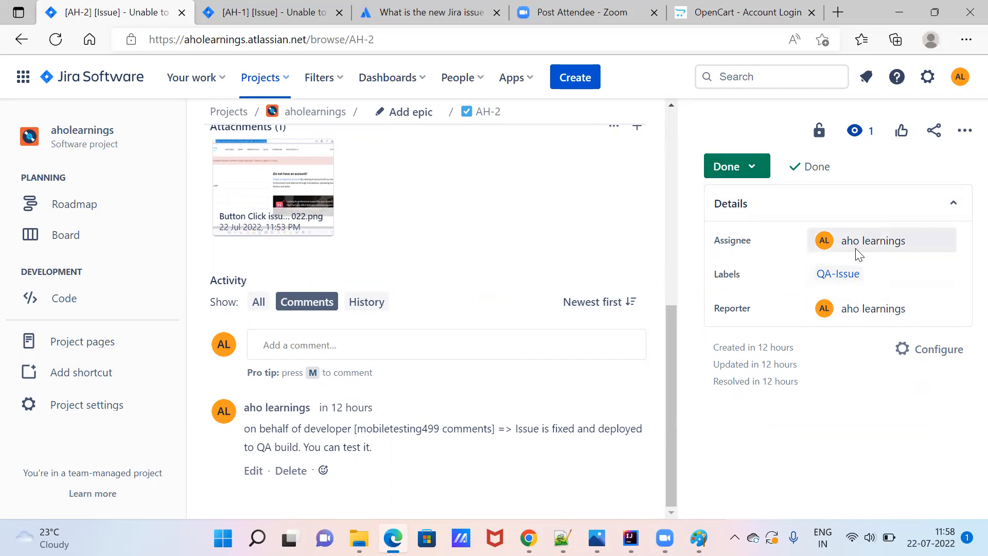
pyautogui.click(302, 348)
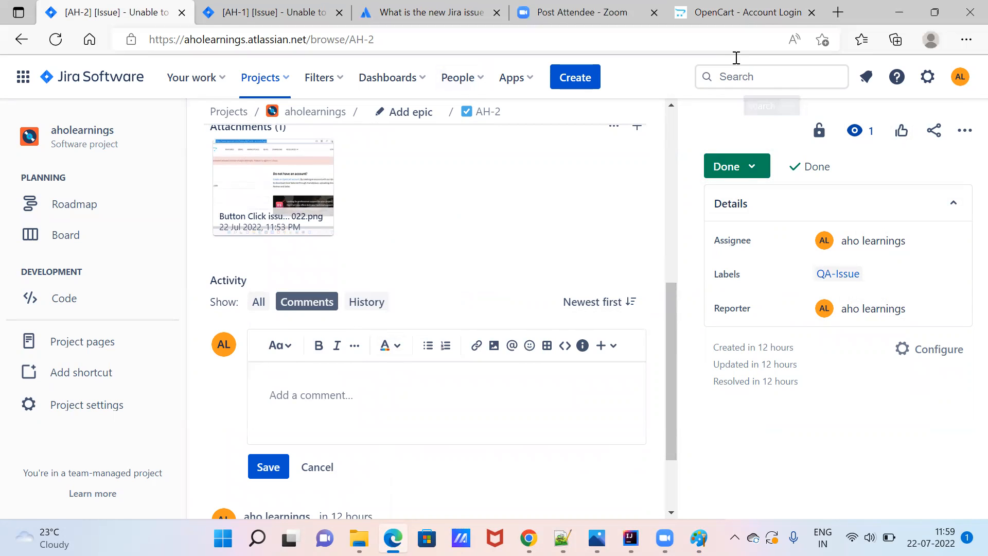
# Reload OpenCart, open the registration page and snip a screenshot of it.
pyautogui.click(739, 13)
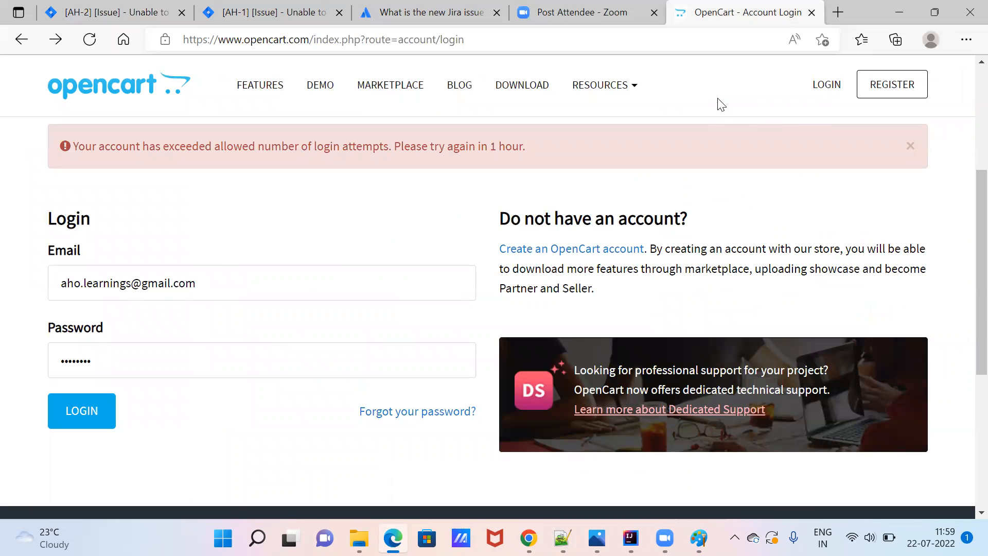
pyautogui.click(471, 34)
pyautogui.press('Return')
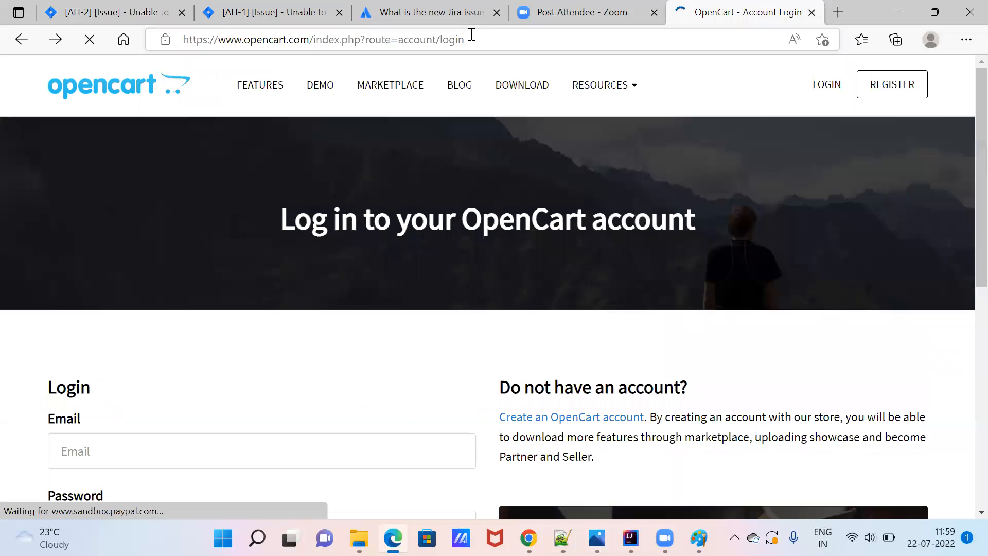
pyautogui.click(881, 92)
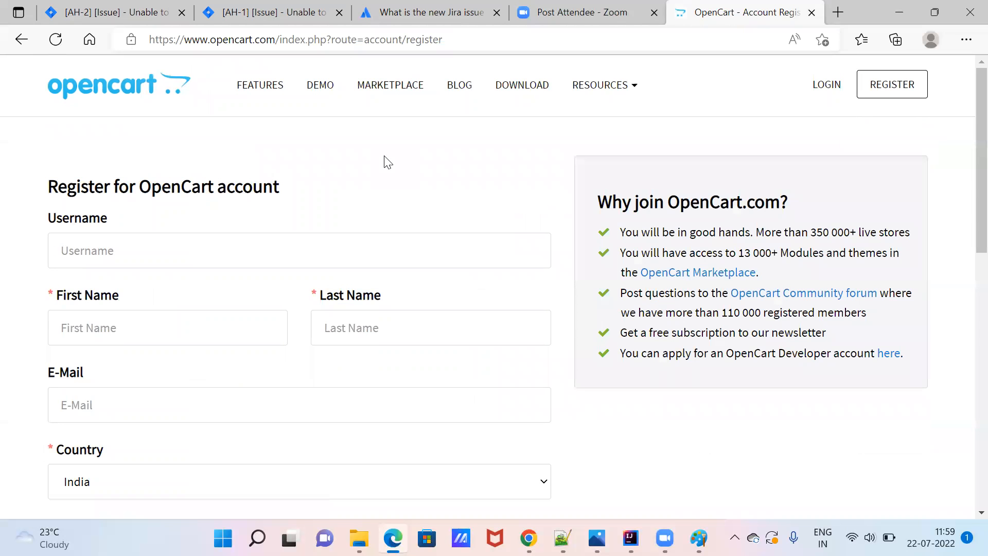
pyautogui.press('super+shift+s')
pyautogui.moveTo(8, 26); pyautogui.dragTo(938, 532)
pyautogui.moveTo(379, 524); pyautogui.dragTo(356, 494)
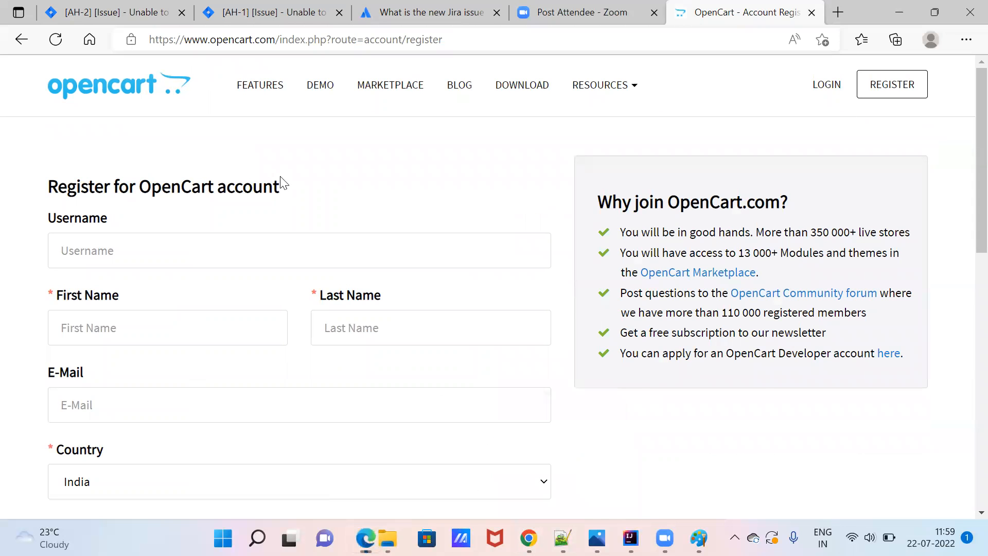
pyautogui.click(160, 10)
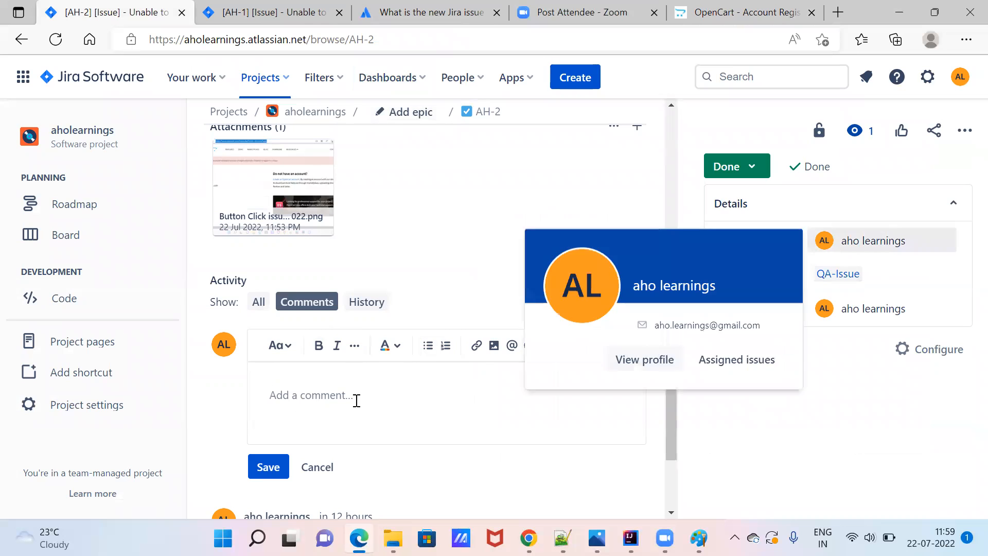
# Type the note: fixed in QA build, verified, working, reference screenshot in the attachment.
pyautogui.write('Issu')
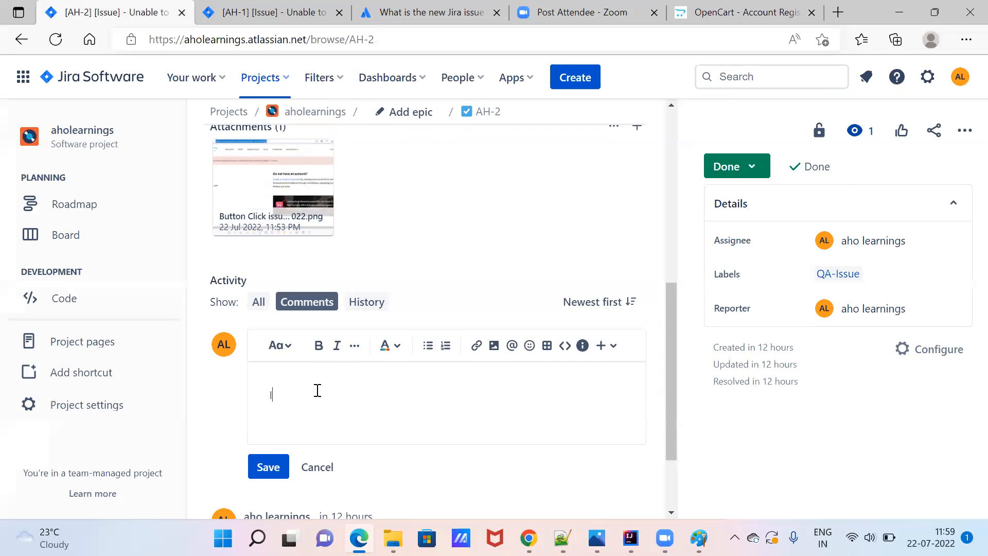
pyautogui.write('e is Fixedc in QA b')
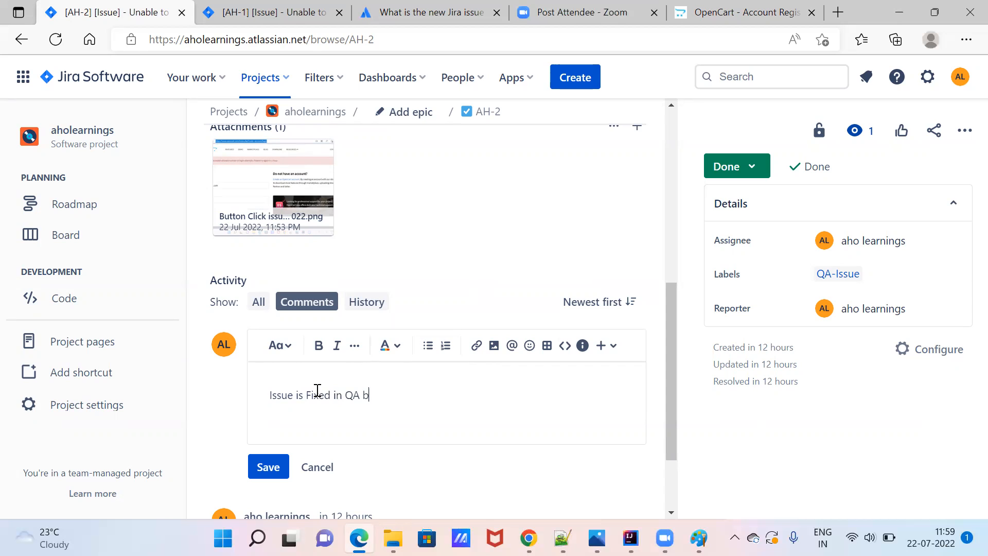
pyautogui.write('uild, verified and working')
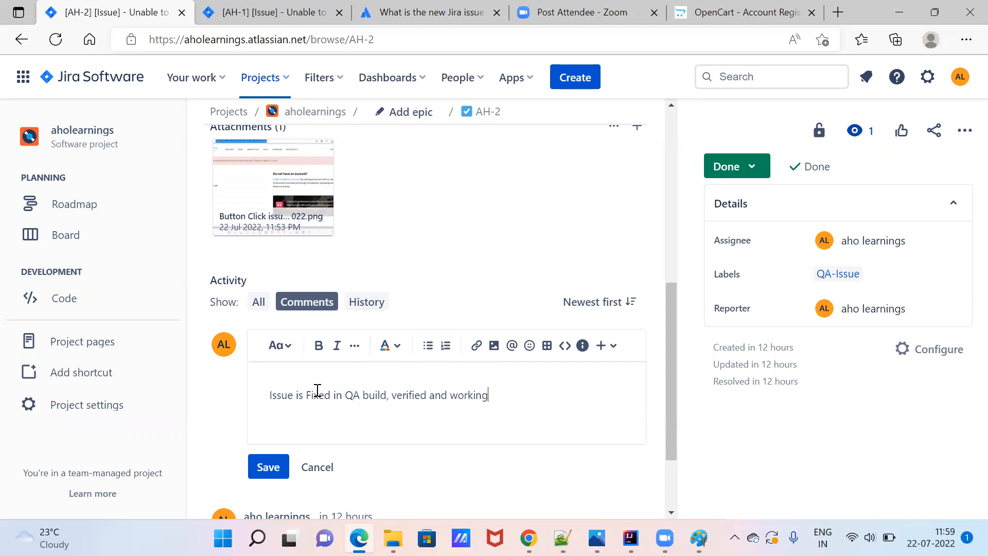
pyautogui.write(' as expected. Reference')
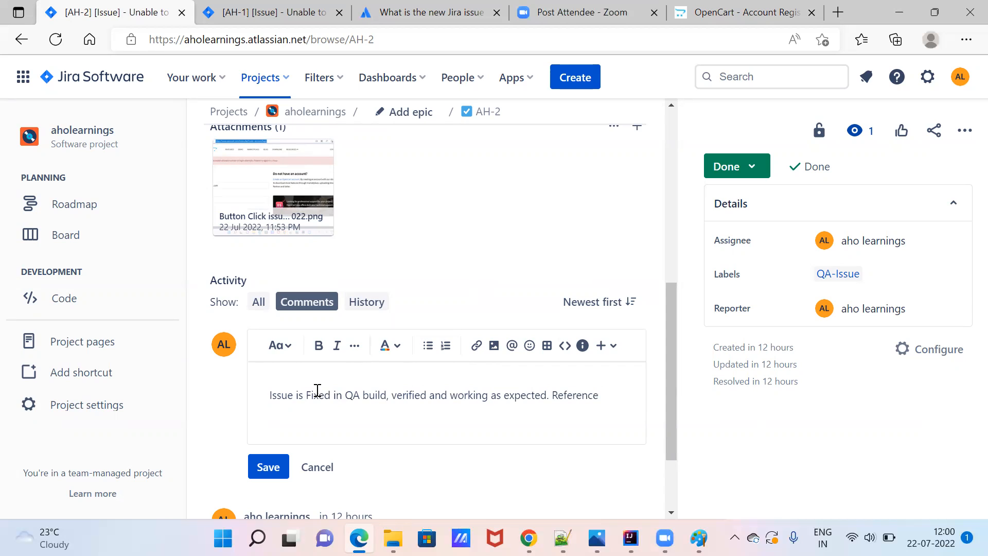
pyautogui.write(' screenshot is added below')
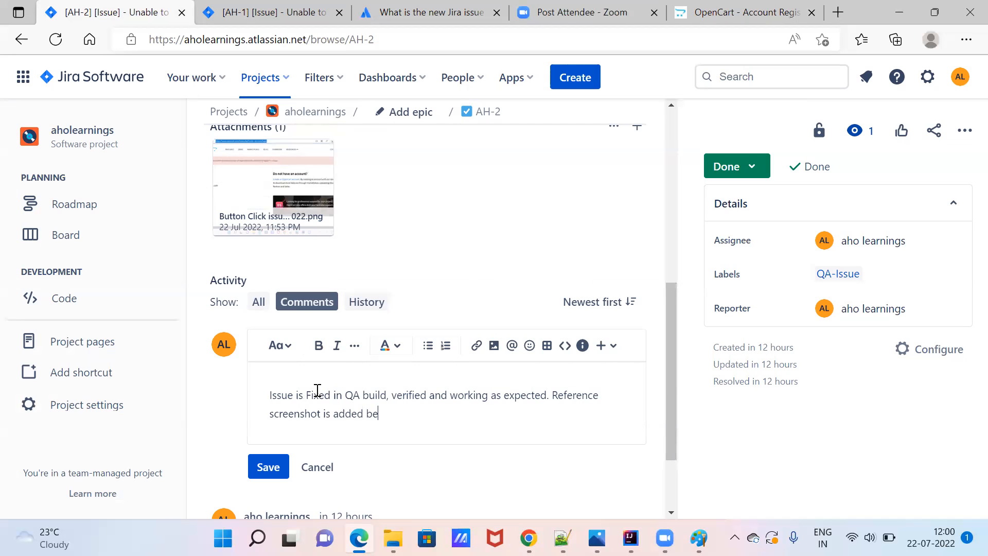
pyautogui.press('BackSpace')
pyautogui.press('BackSpace')
pyautogui.write('in the attachment')
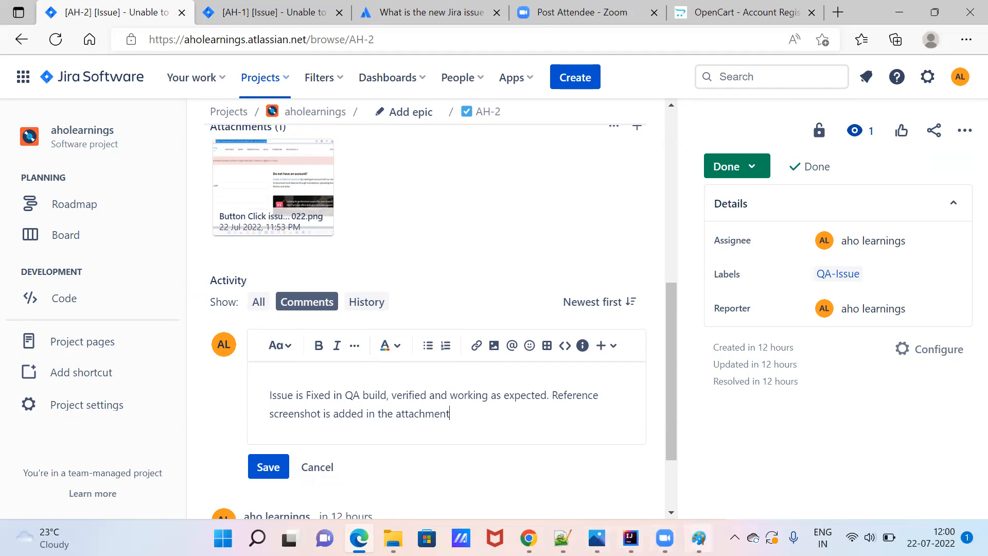
pyautogui.click(699, 538)
# Paste the screenshot into a new Paint image and save it as 'Registration page - 22 Jul 2022.png'.
pyautogui.click(19, 39)
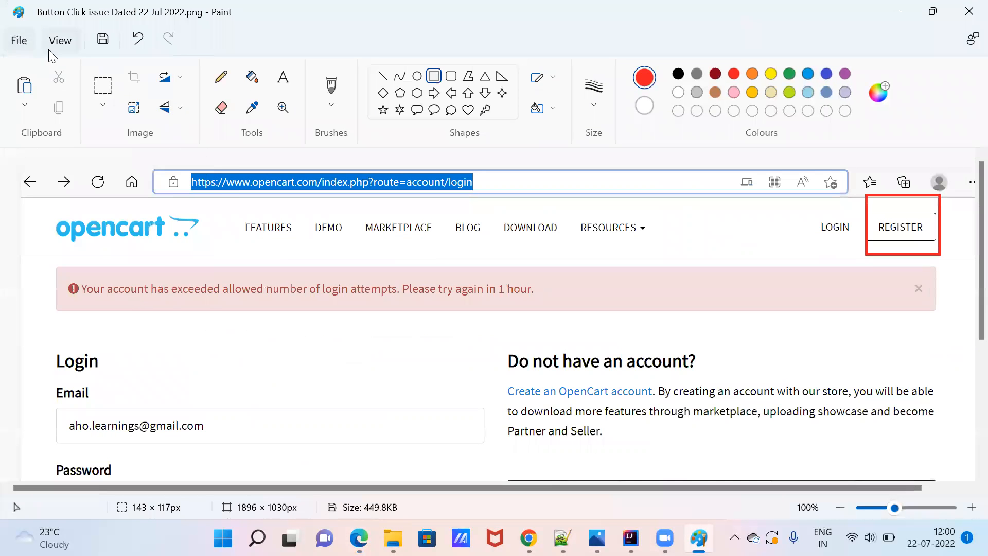
pyautogui.click(41, 69)
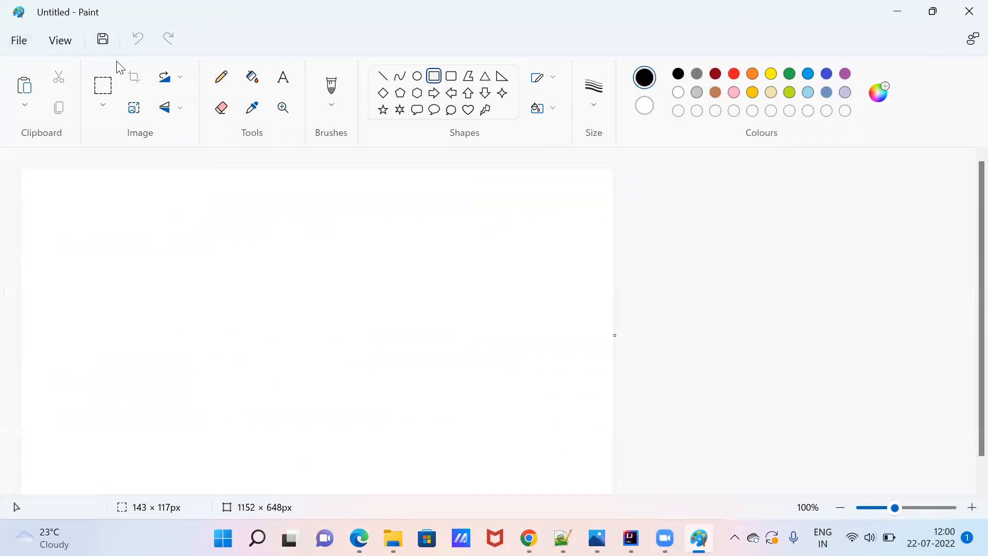
pyautogui.hotkey('ctrl', 'v')
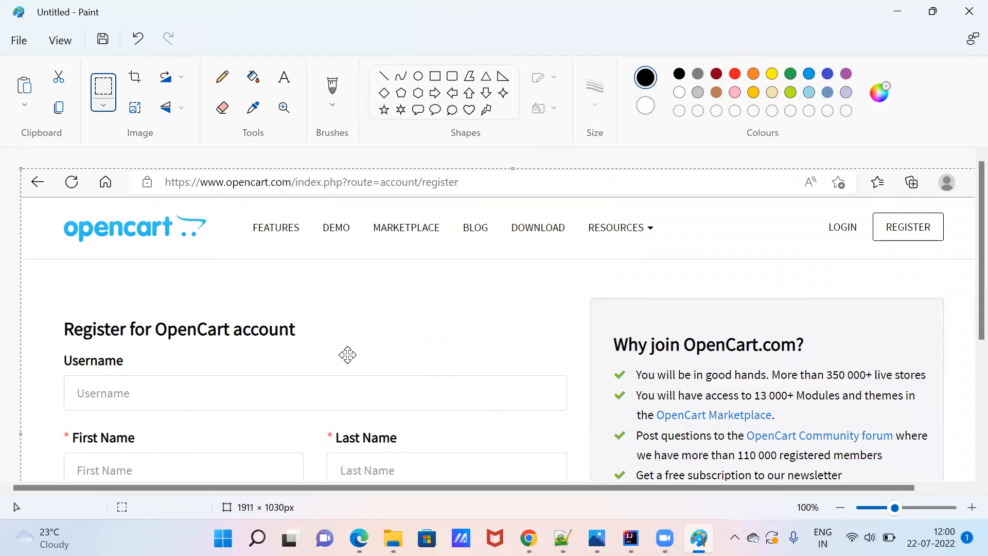
pyautogui.hotkey('ctrl', 's')
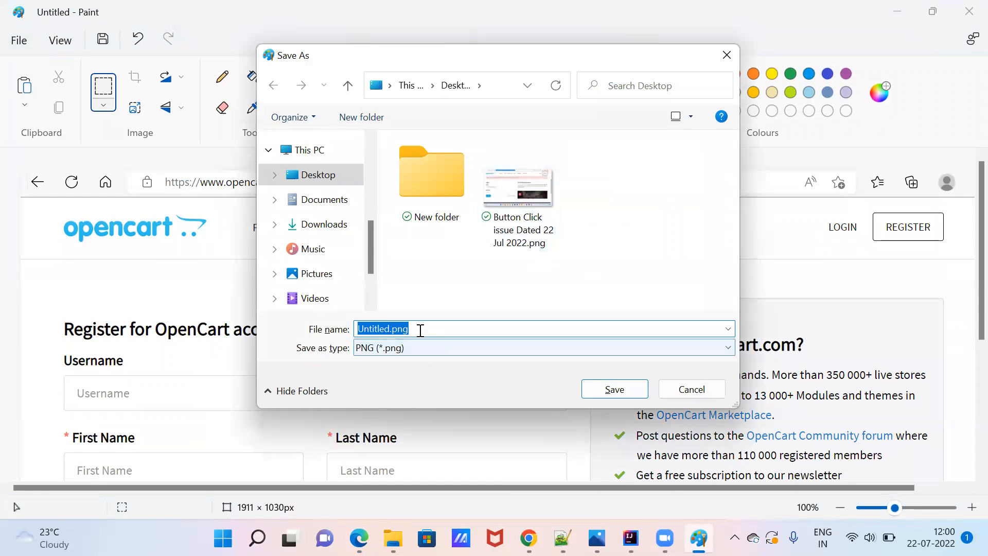
pyautogui.write('Registration')
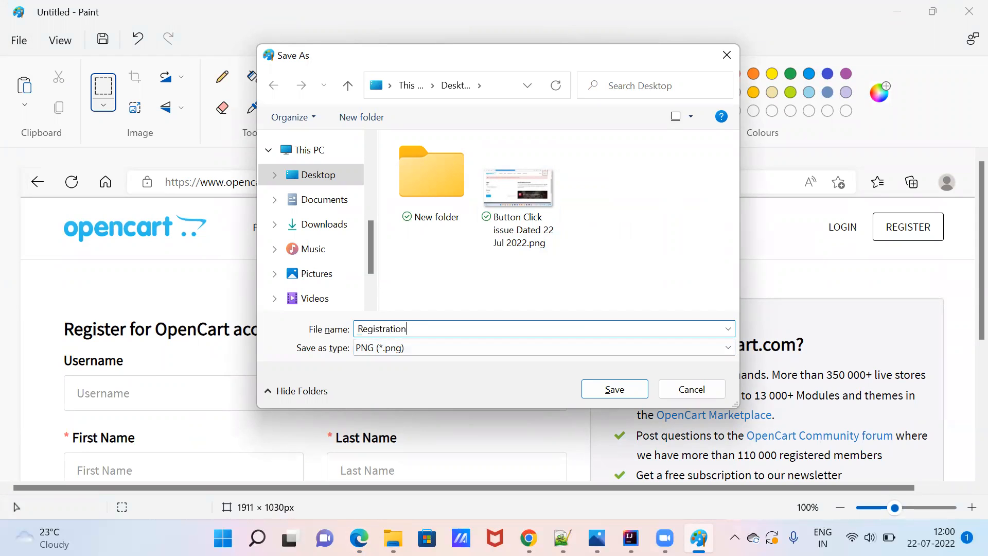
pyautogui.write(' page - 22 Jul 20')
pyautogui.click(620, 389)
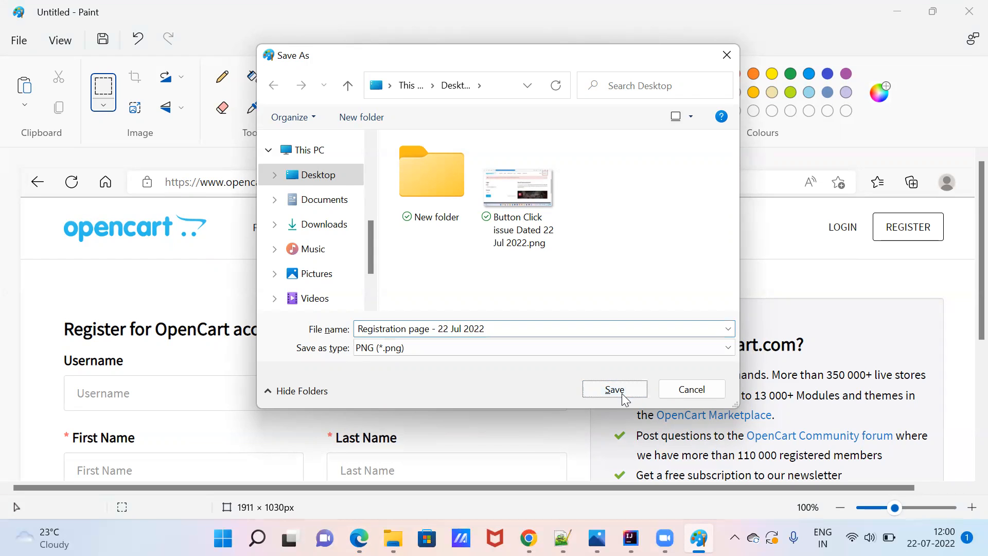
pyautogui.click(967, 9)
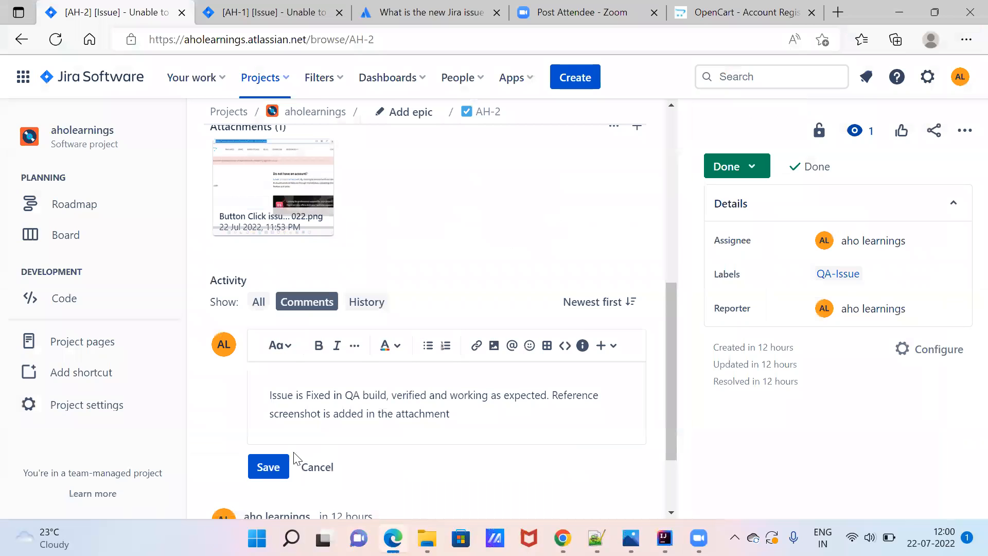
# Post the verification comment and sort comments oldest first.
pyautogui.click(269, 467)
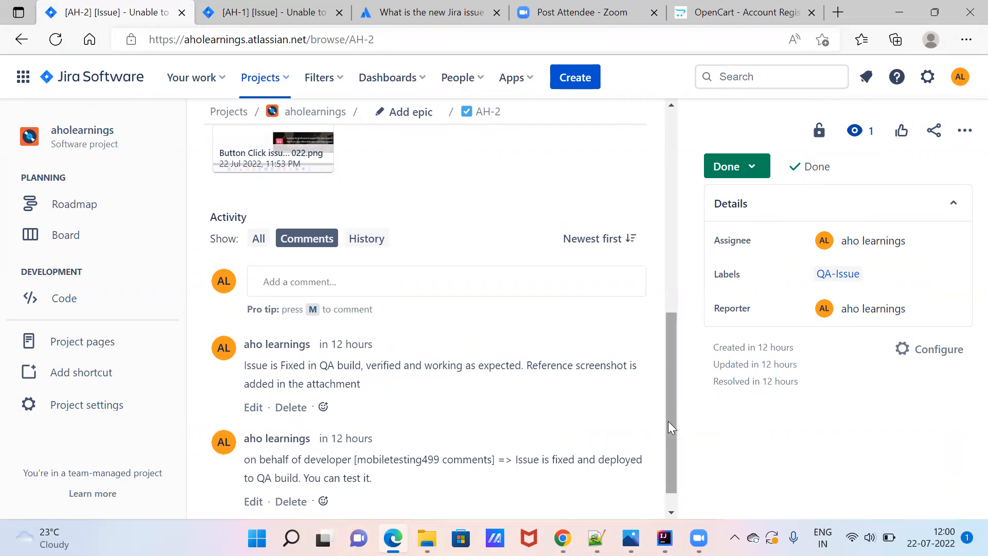
pyautogui.moveTo(670, 432); pyautogui.dragTo(671, 447)
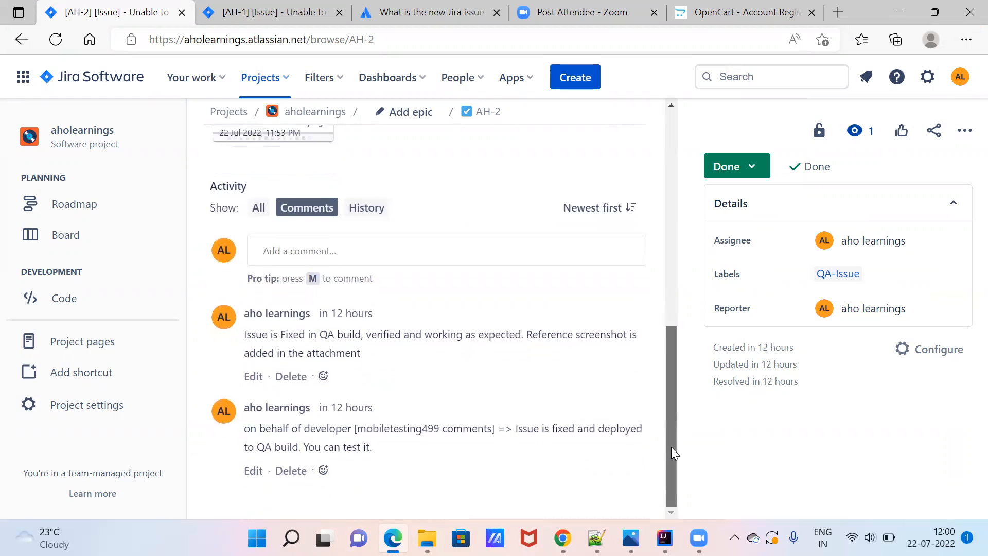
pyautogui.click(588, 212)
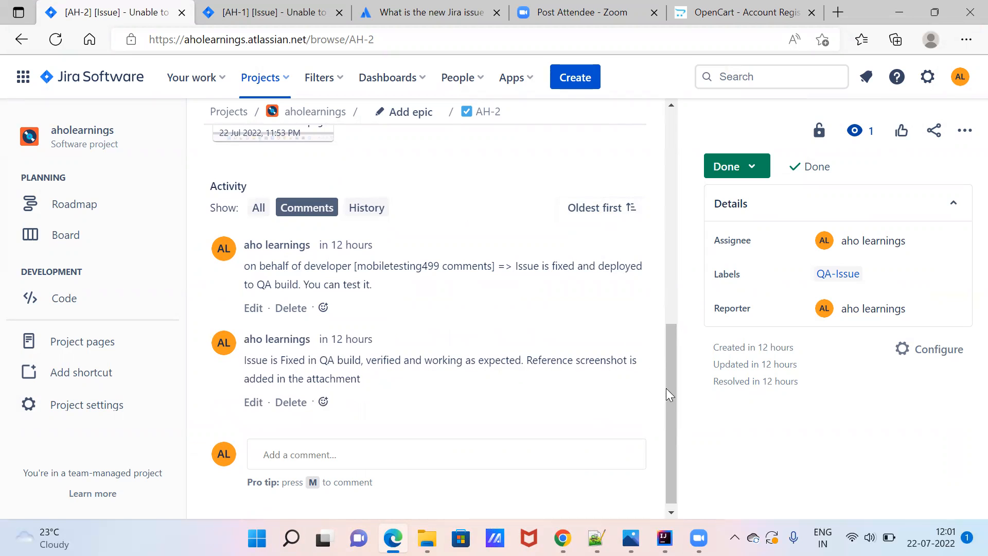
# Attach 'Registration page - 22 Jul 2022.png' from the Desktop to AH-2.
pyautogui.moveTo(669, 398); pyautogui.dragTo(690, 282)
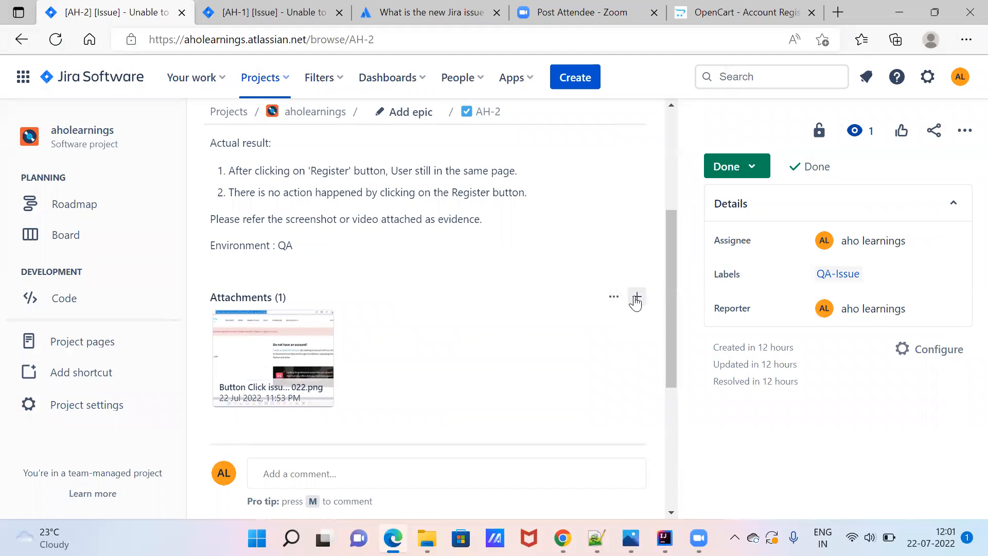
pyautogui.click(637, 299)
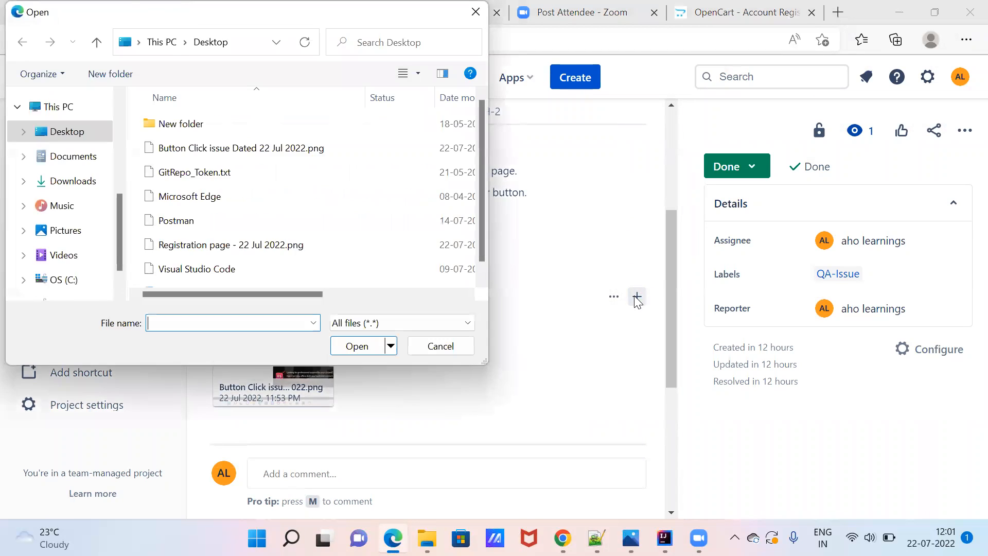
pyautogui.click(73, 138)
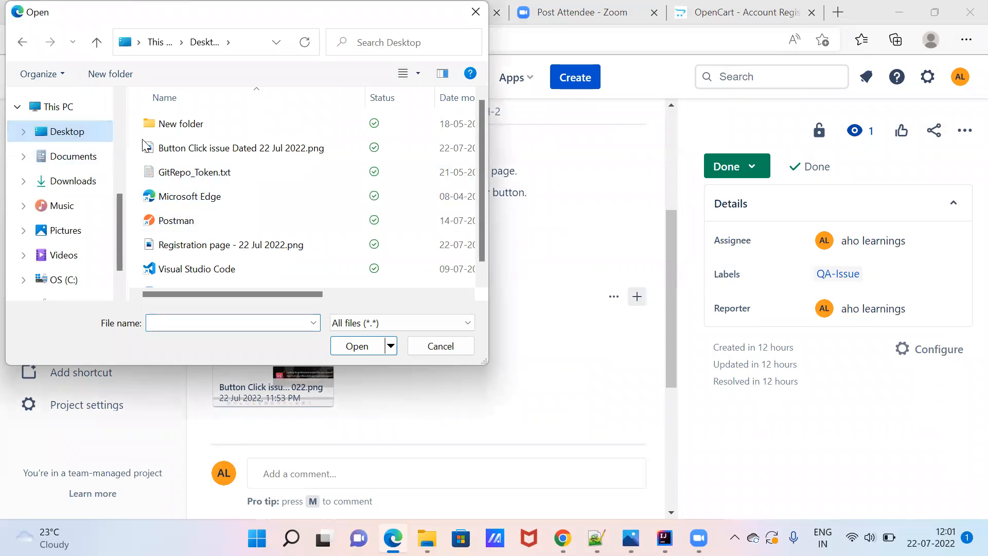
pyautogui.doubleClick(226, 247)
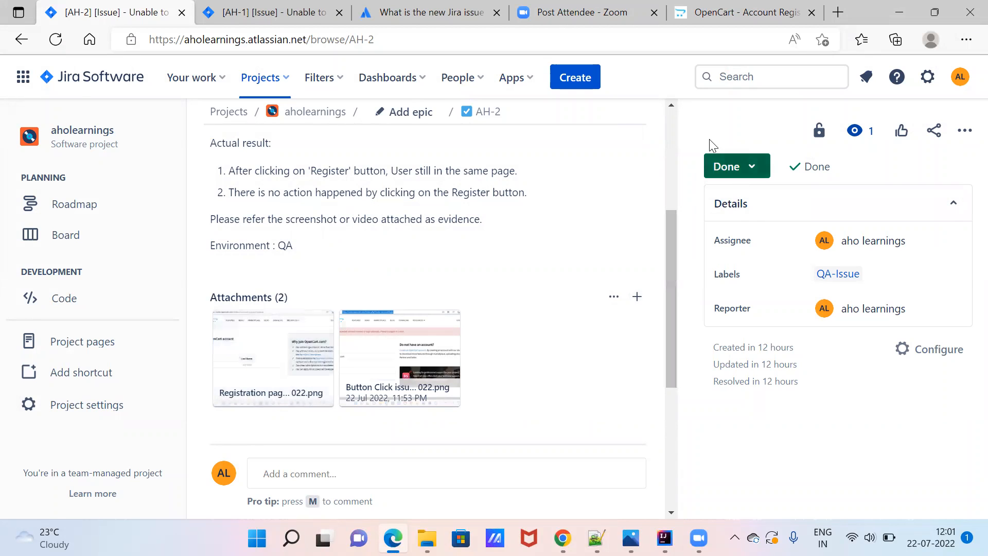
pyautogui.moveTo(665, 124)
pyautogui.scroll(5, 670, 115)
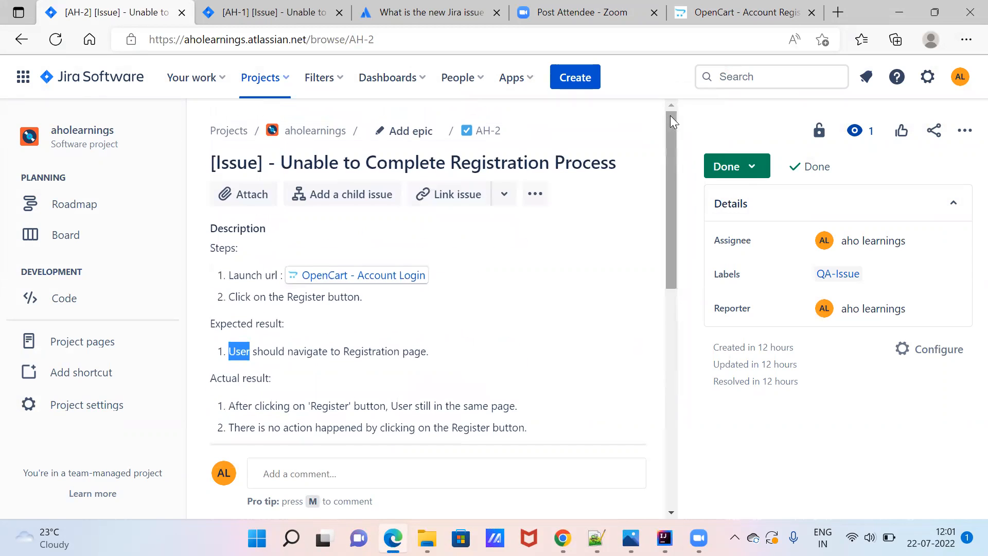
pyautogui.click(534, 195)
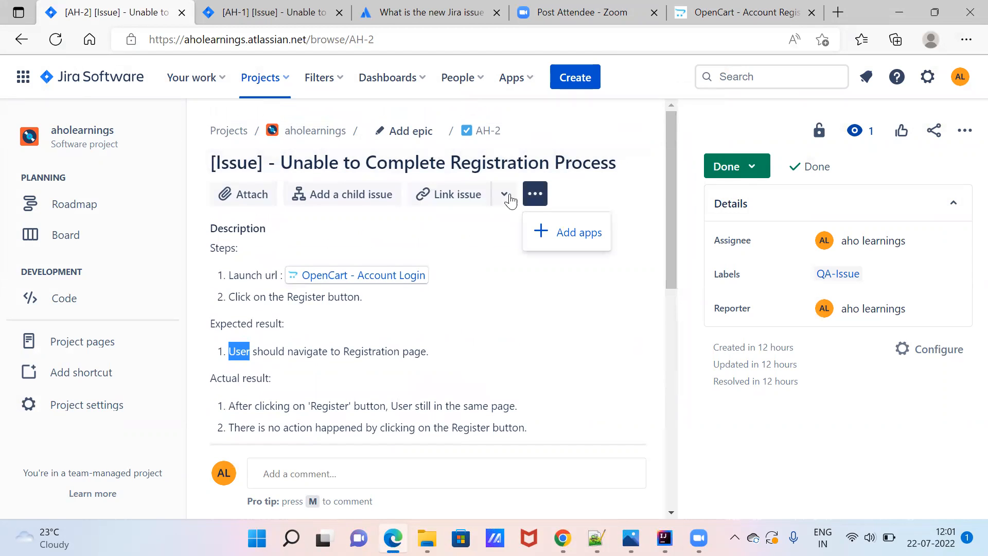
pyautogui.click(504, 198)
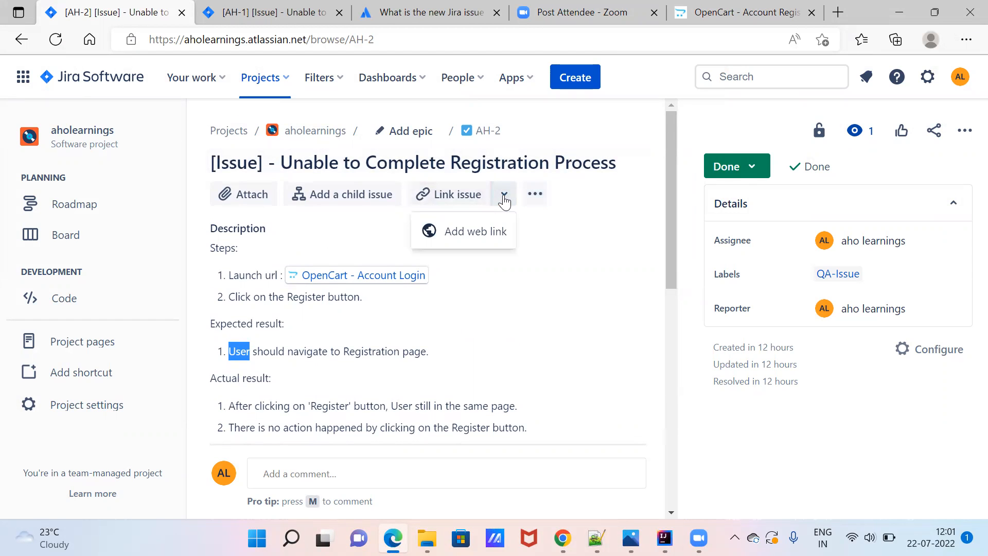
pyautogui.click(756, 130)
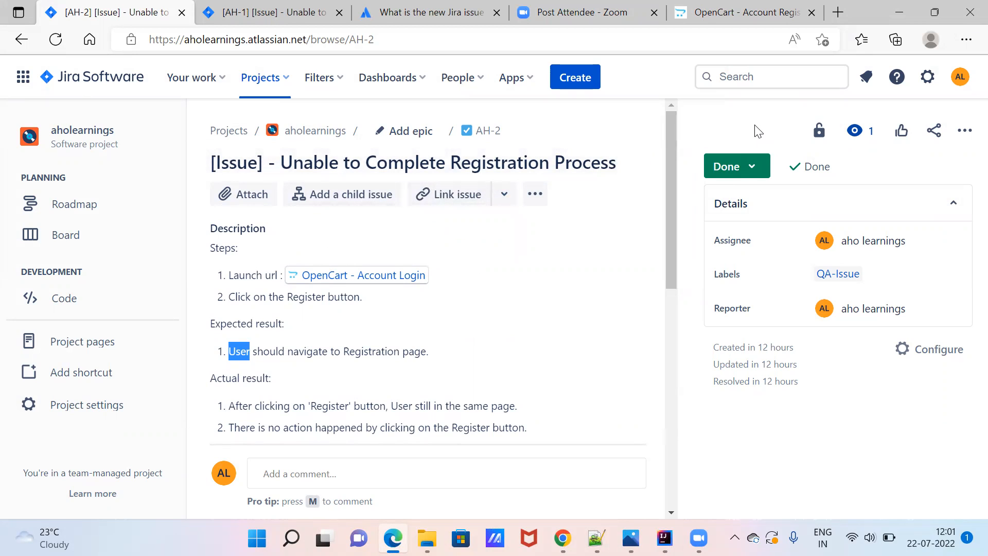
pyautogui.click(760, 167)
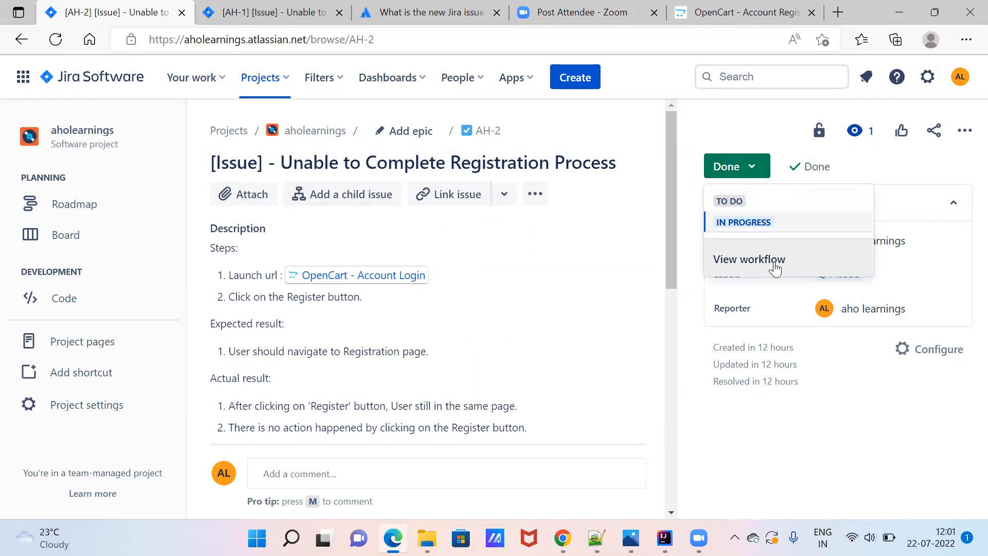
pyautogui.click(736, 121)
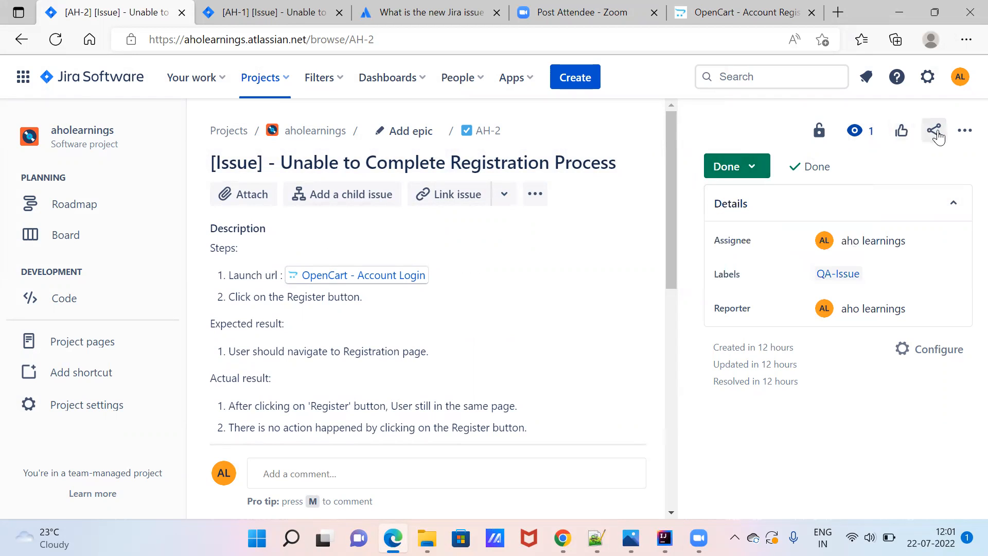
pyautogui.click(857, 138)
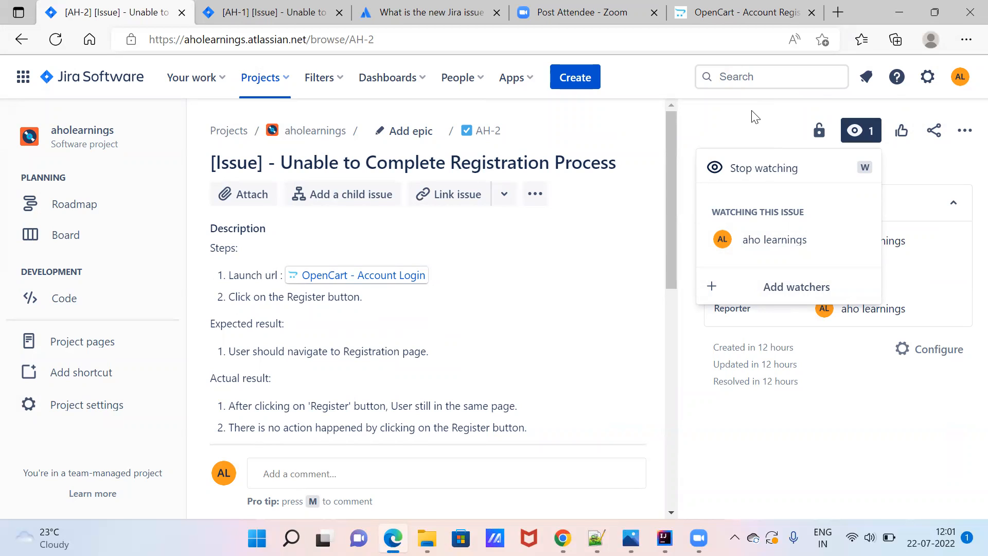
pyautogui.click(674, 90)
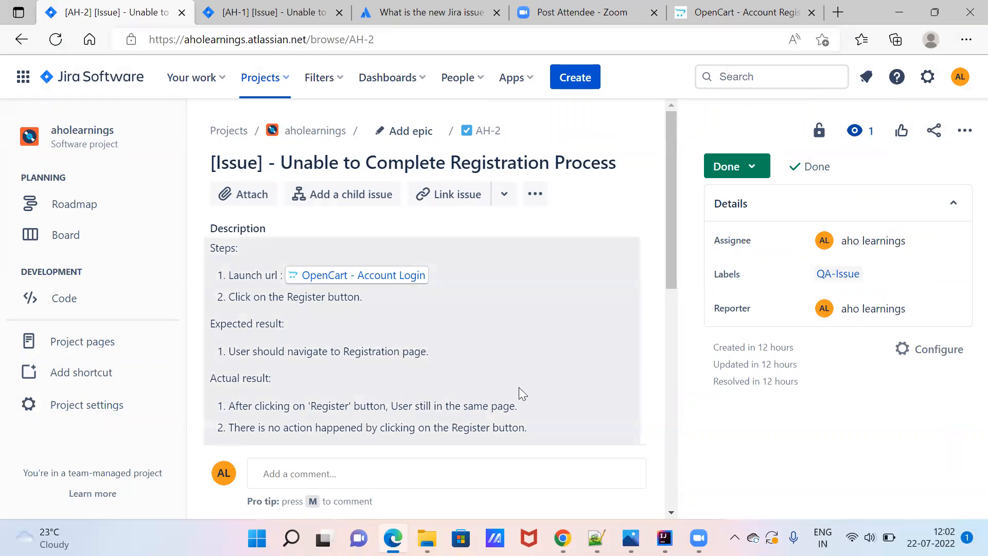
pyautogui.click(590, 174)
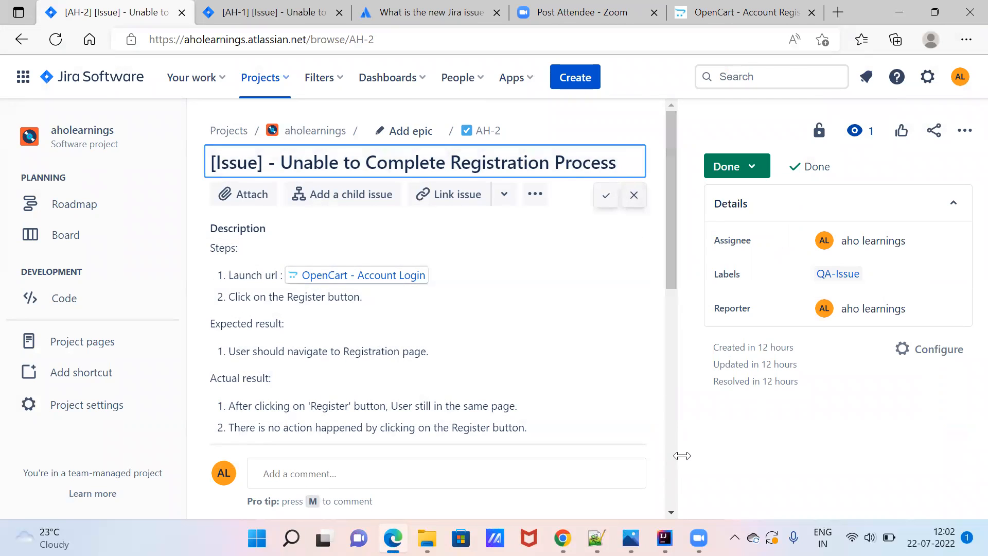
pyautogui.click(708, 475)
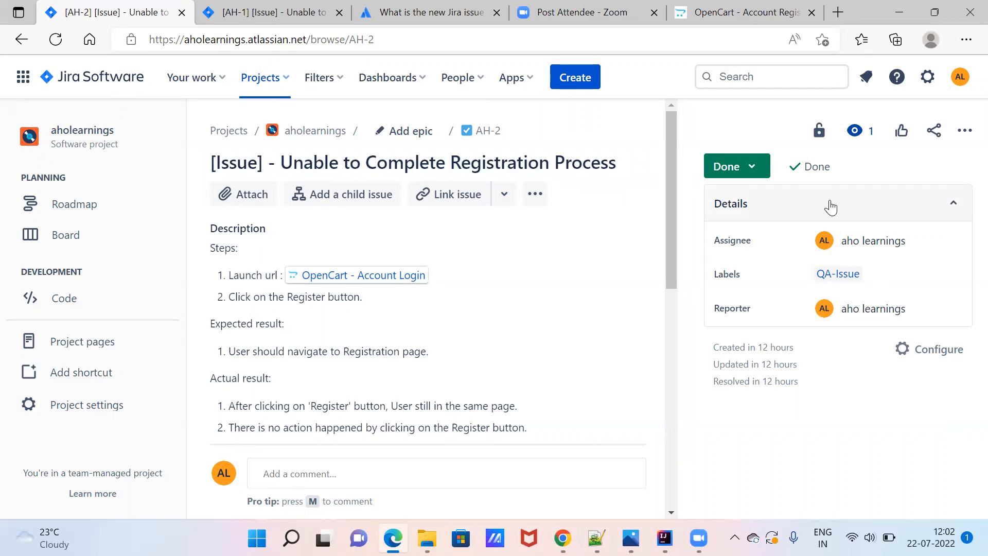
pyautogui.click(825, 136)
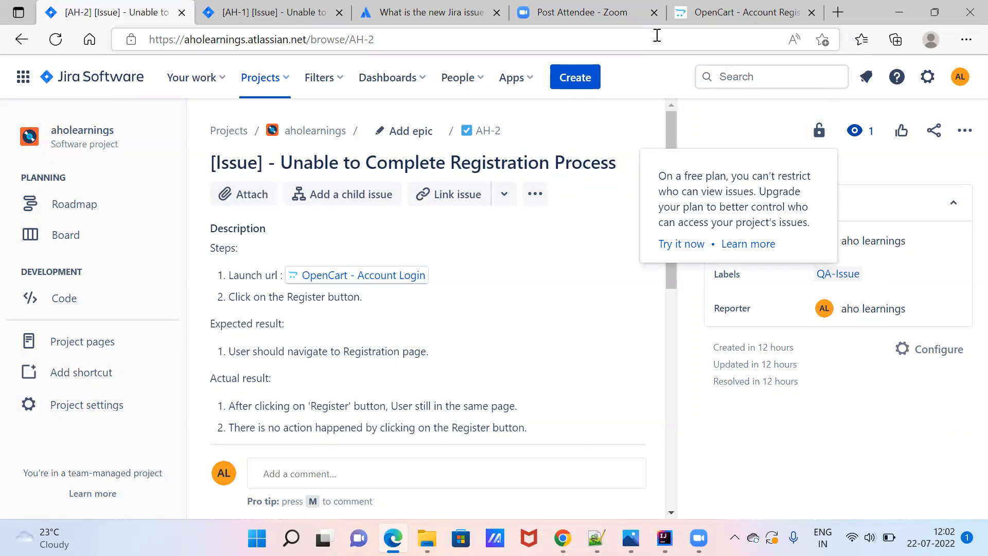